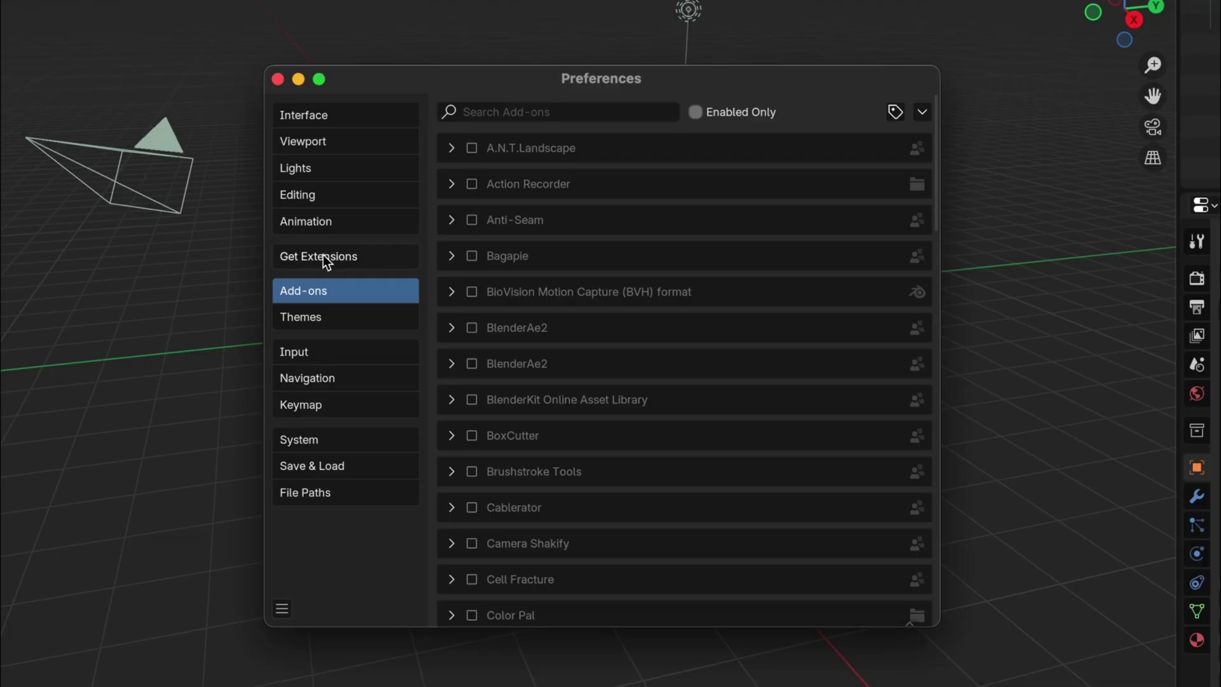
- Open the extensions listing in the preferences and look through the installed extensions
click(323, 255)
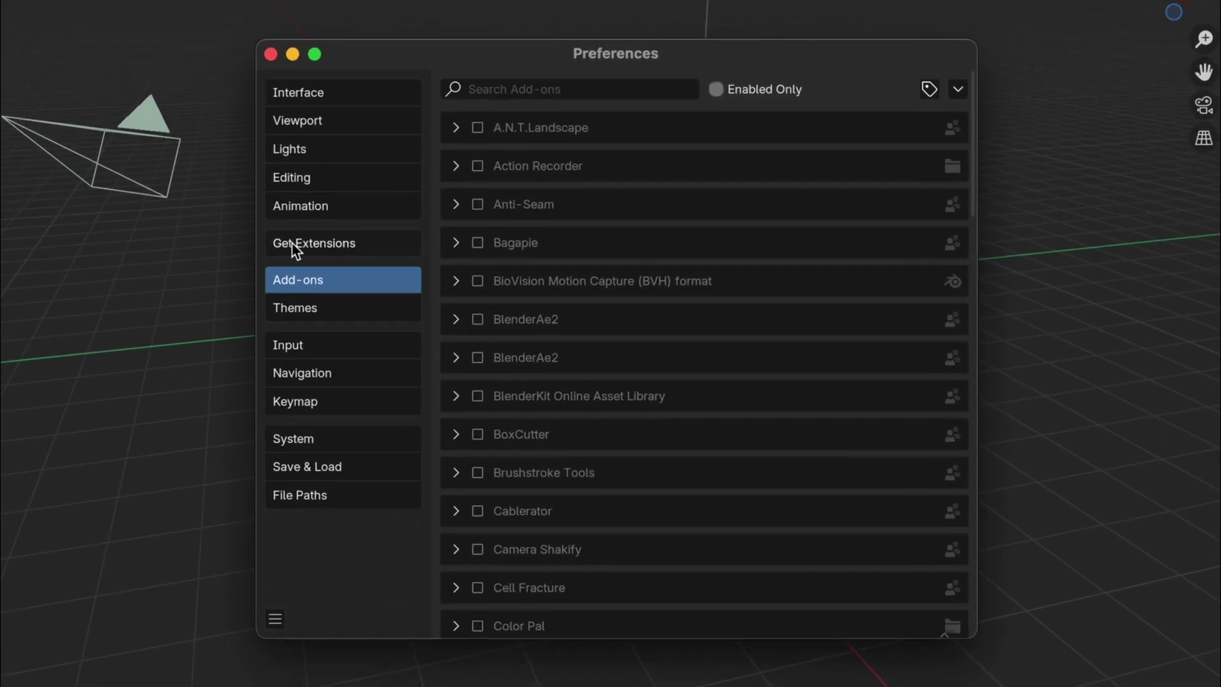
click(344, 294)
click(521, 72)
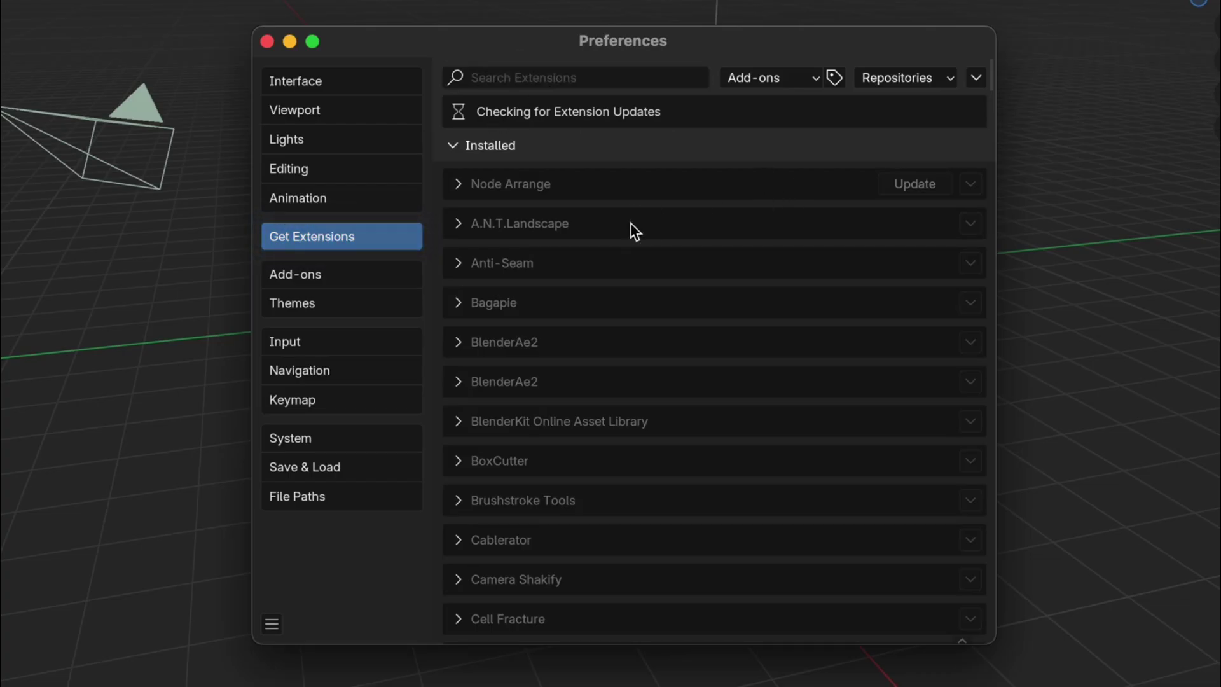
scroll(636, 226, down, 10)
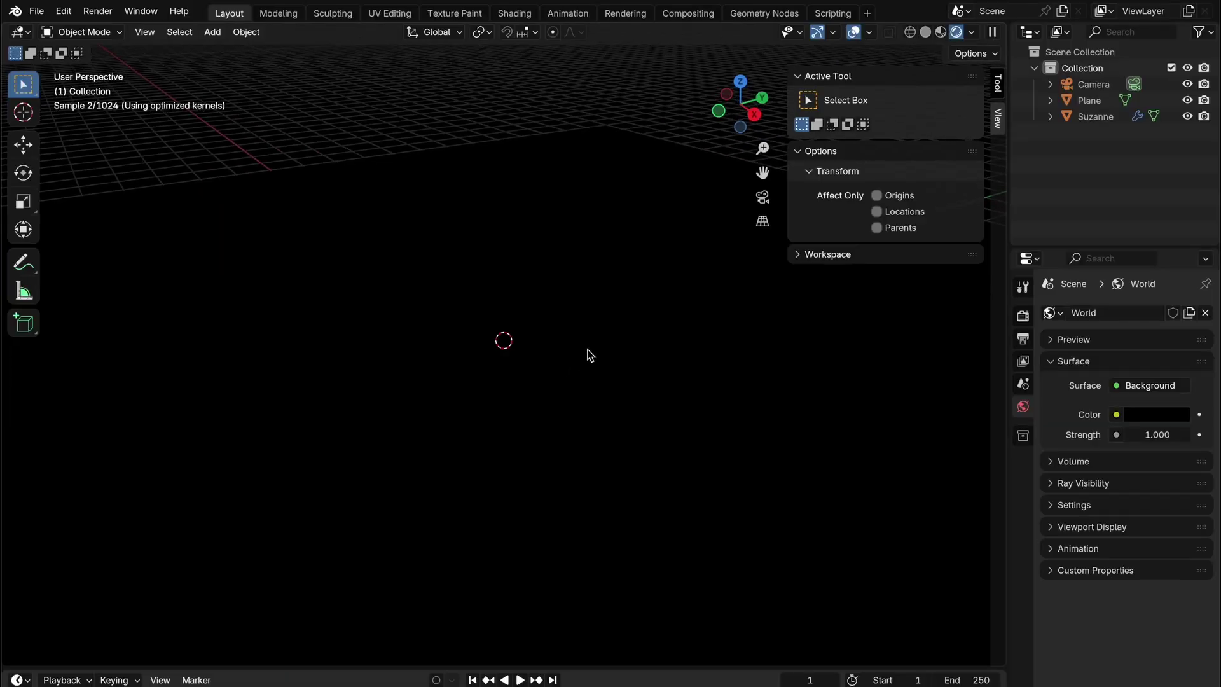
- Add an area light and reposition it by reflection on the monkey head to about X 6.57 m, Y -3.11 m, Z 2.39 m
key(shift+a)
mouse_move(544, 316)
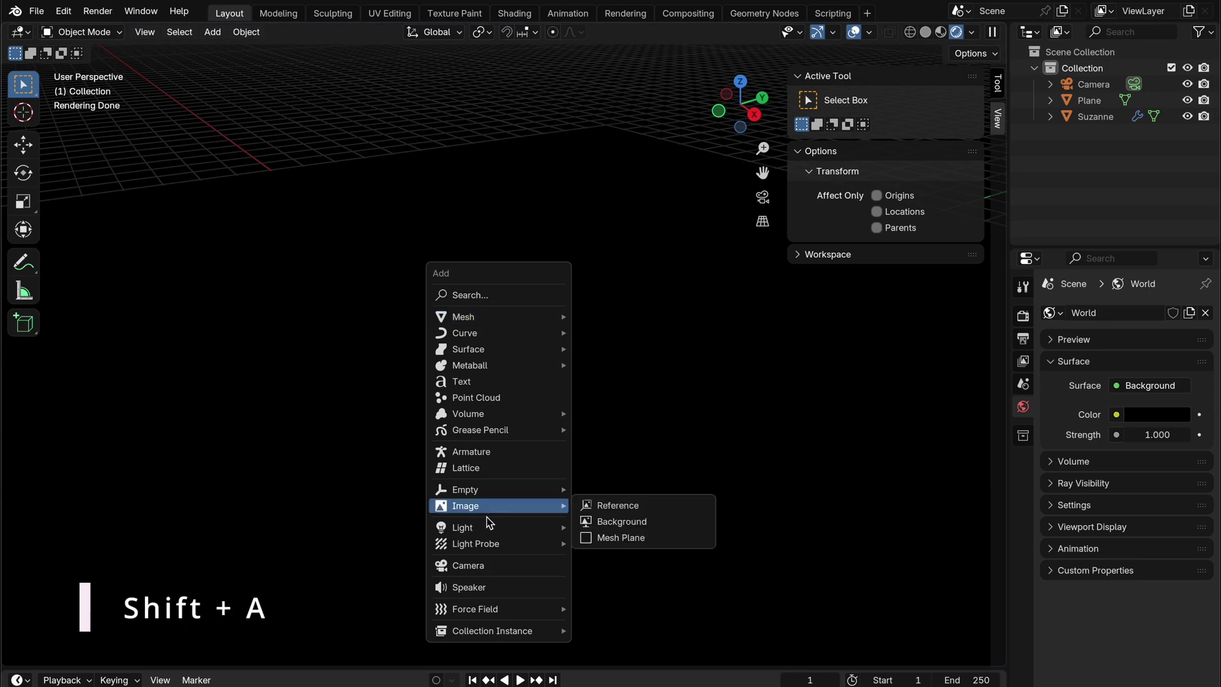
mouse_move(547, 527)
click(610, 581)
key(g)
key(z)
click(568, 216)
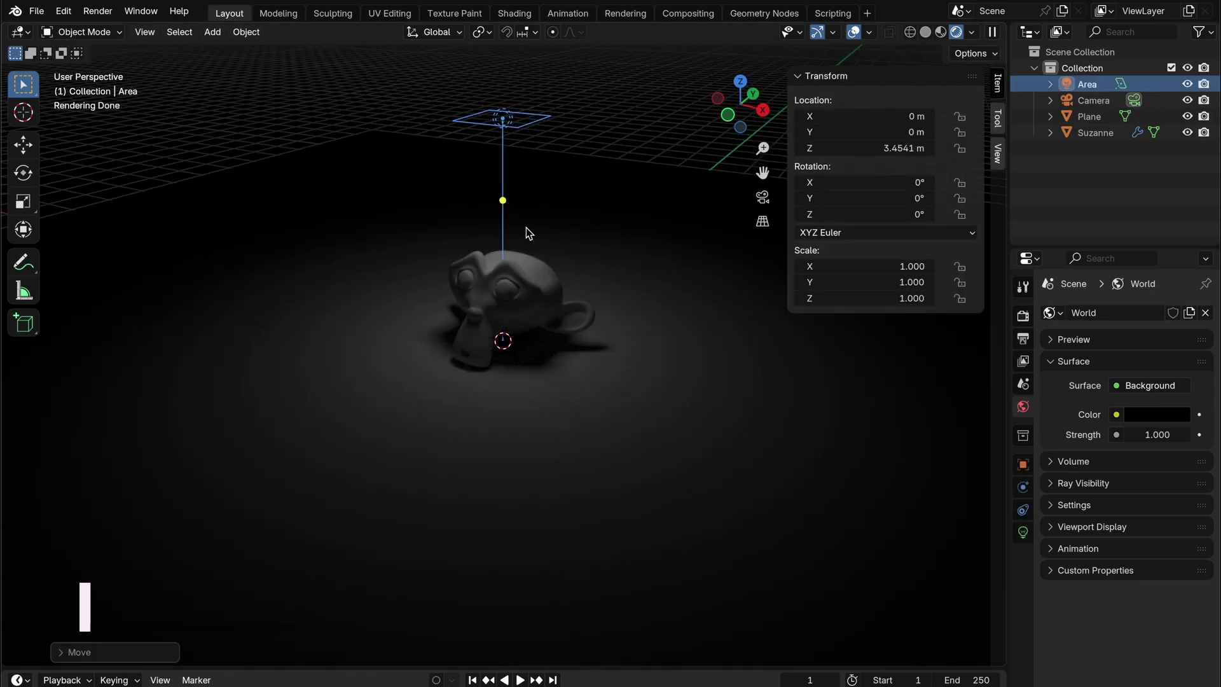
key(shift+r)
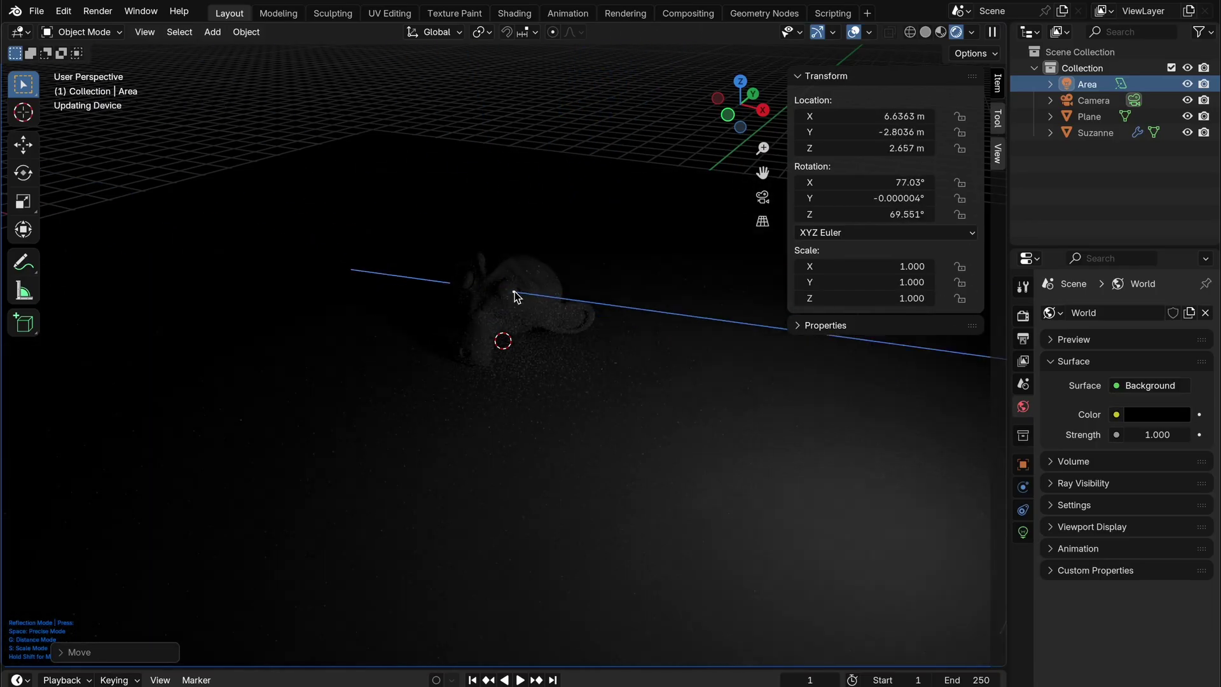
click(517, 294)
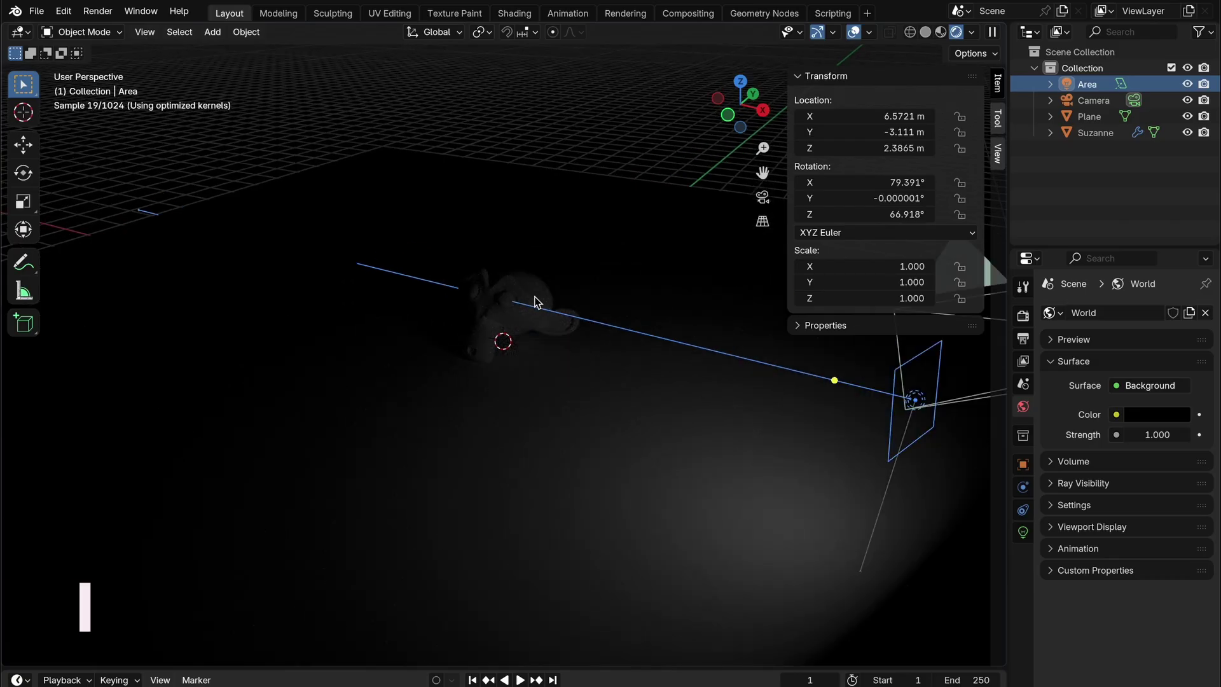
- Set the area light's power to 314, its size to 2.96 m and its shape to Disk
ctrl+right_click(535, 302)
mouse_move(447, 318)
mouse_down()
mouse_move(496, 318)
mouse_move(445, 320)
mouse_up()
drag(429, 404, 468, 404)
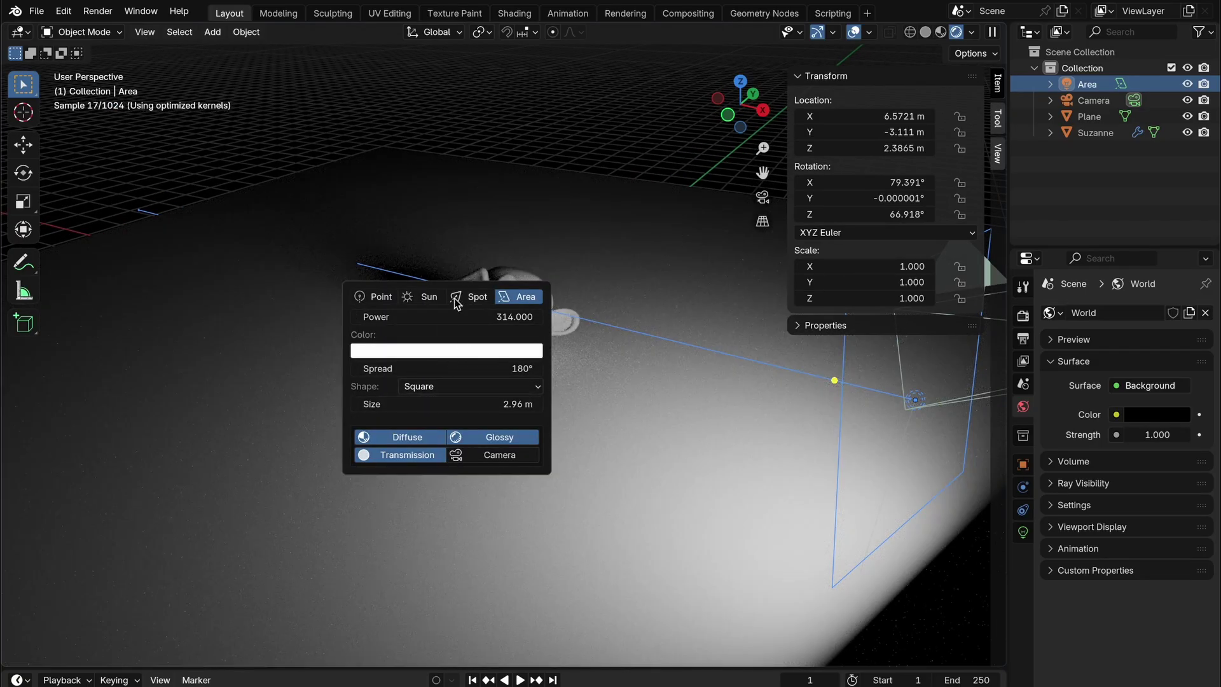
click(458, 386)
click(446, 449)
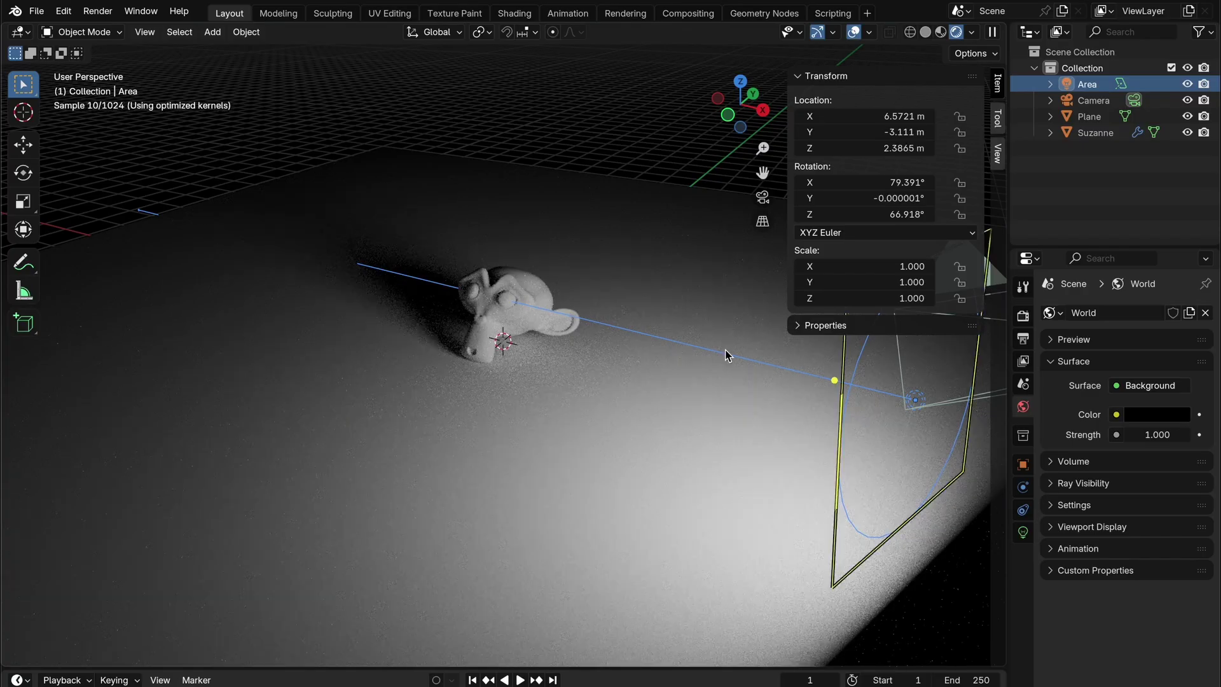
- In camera view, duplicate the area light and place the copy behind the monkey head at about X -10.04 m, Y 6.63 m, Z 7.90 m
key(KP_0)
key(shift+d)
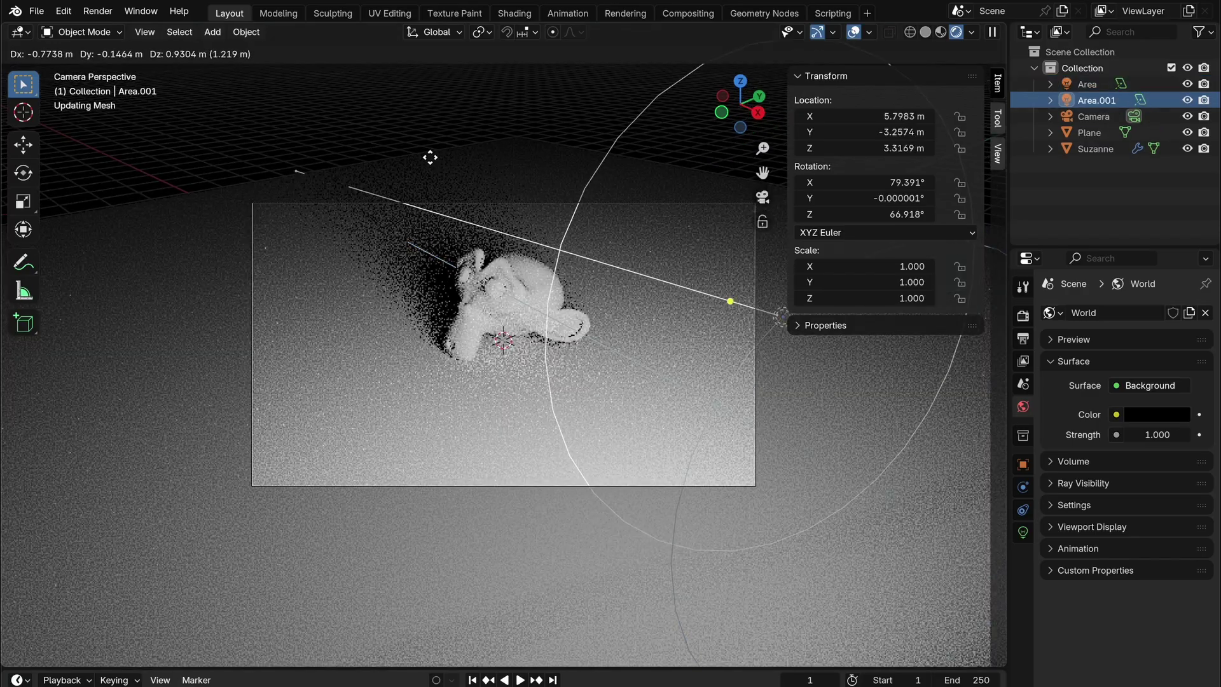
right_click(480, 227)
key(Tab)
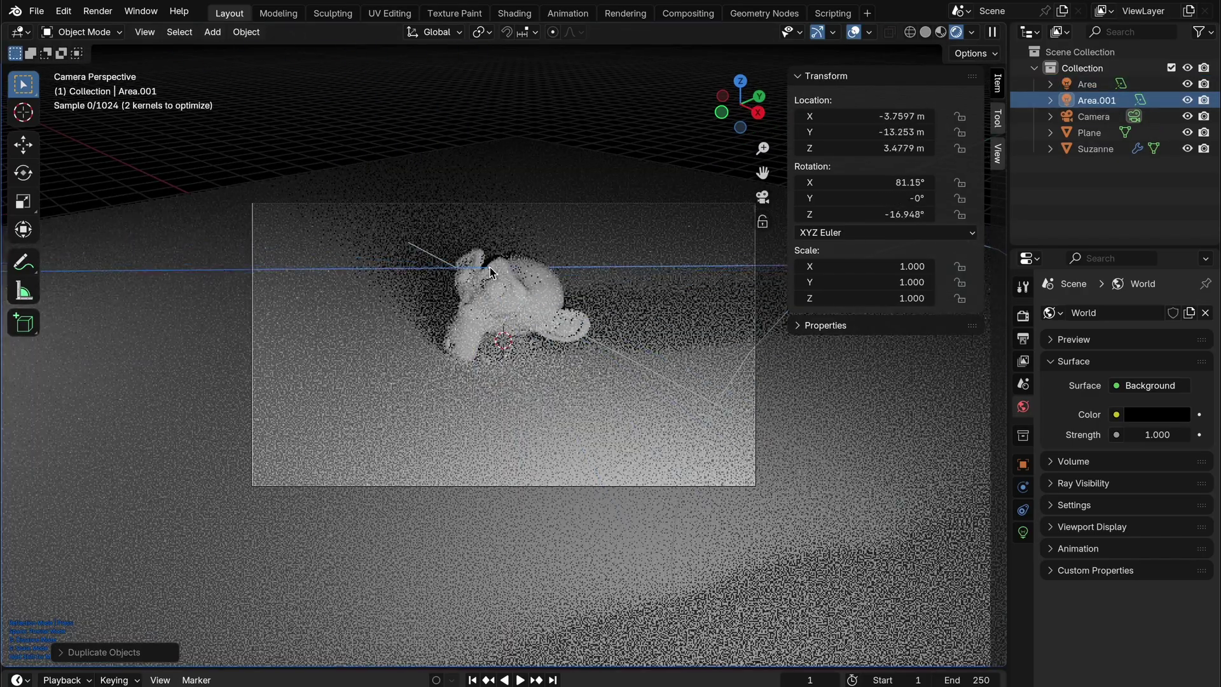
click(507, 257)
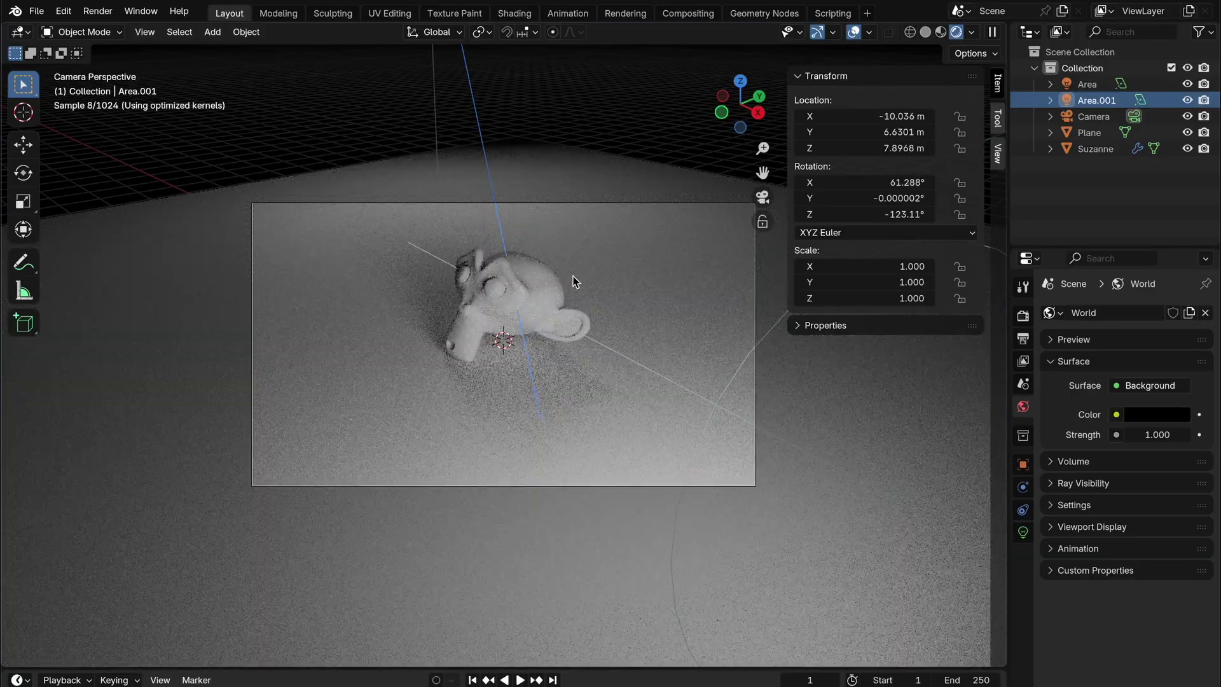
- Lower the duplicated light's power and inspect the lighting on the monkey head up close
key(shift+e)
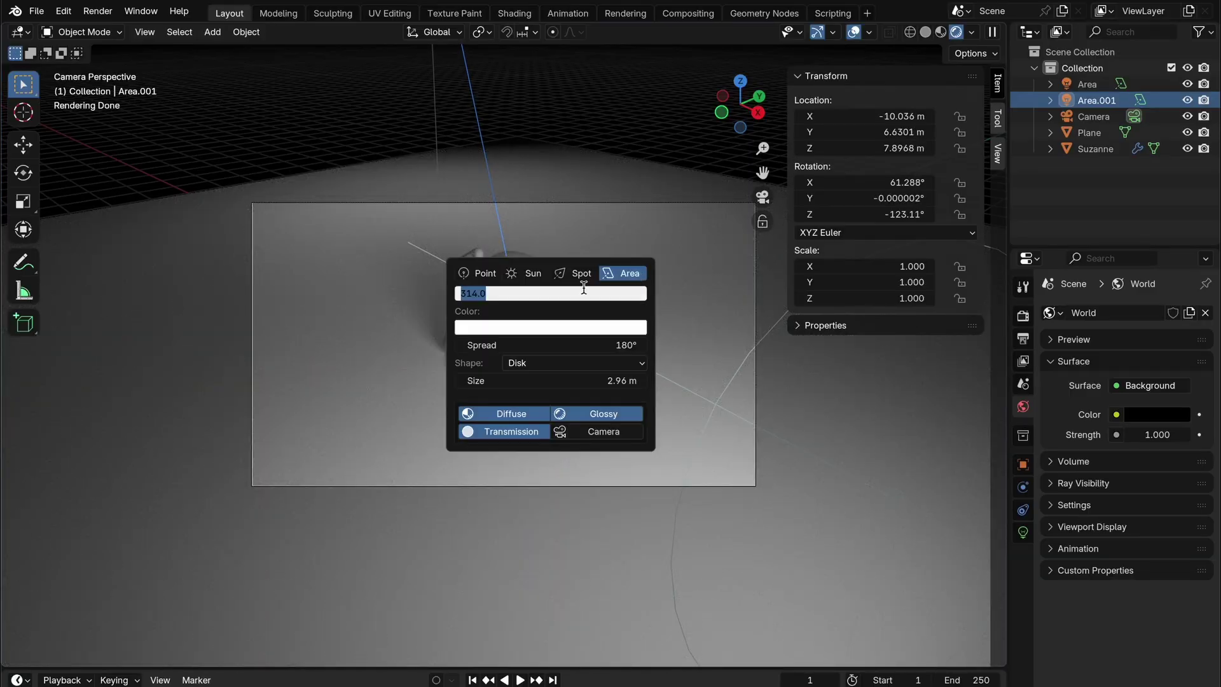
key(Return)
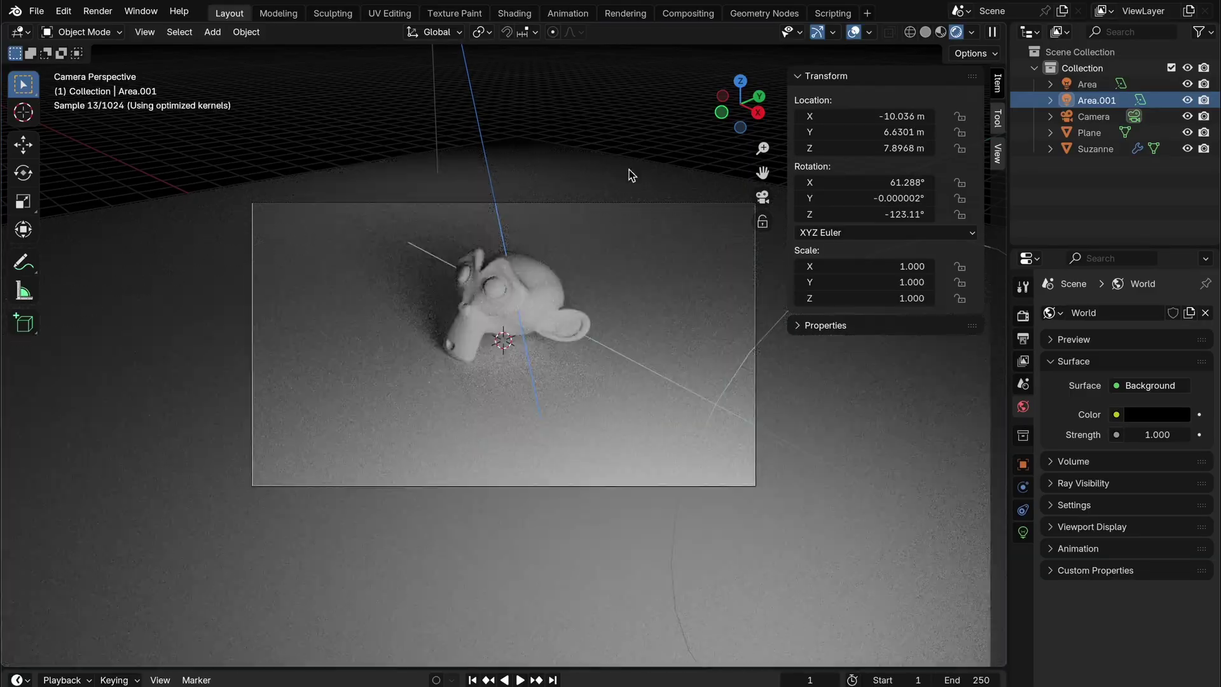
click(629, 171)
scroll(560, 291, up, 3)
scroll(524, 282, up, 2)
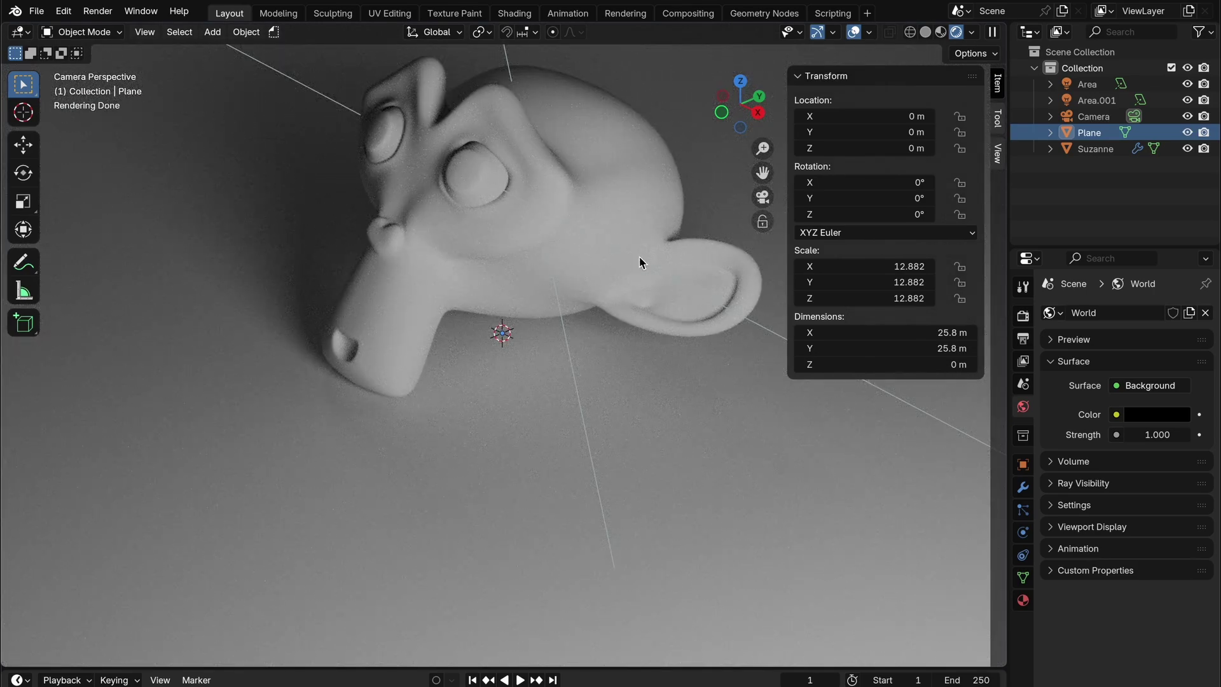
click(633, 201)
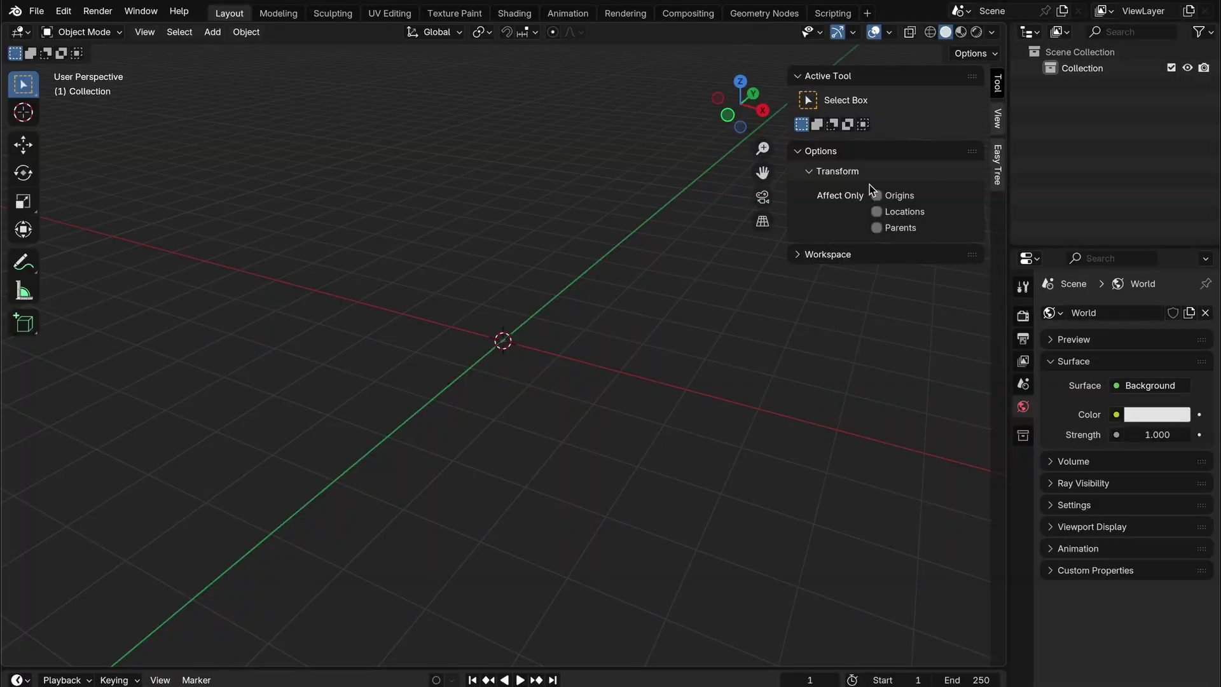
- Add an Easy Tree with the Tall preset and the Summer season
click(996, 162)
click(890, 98)
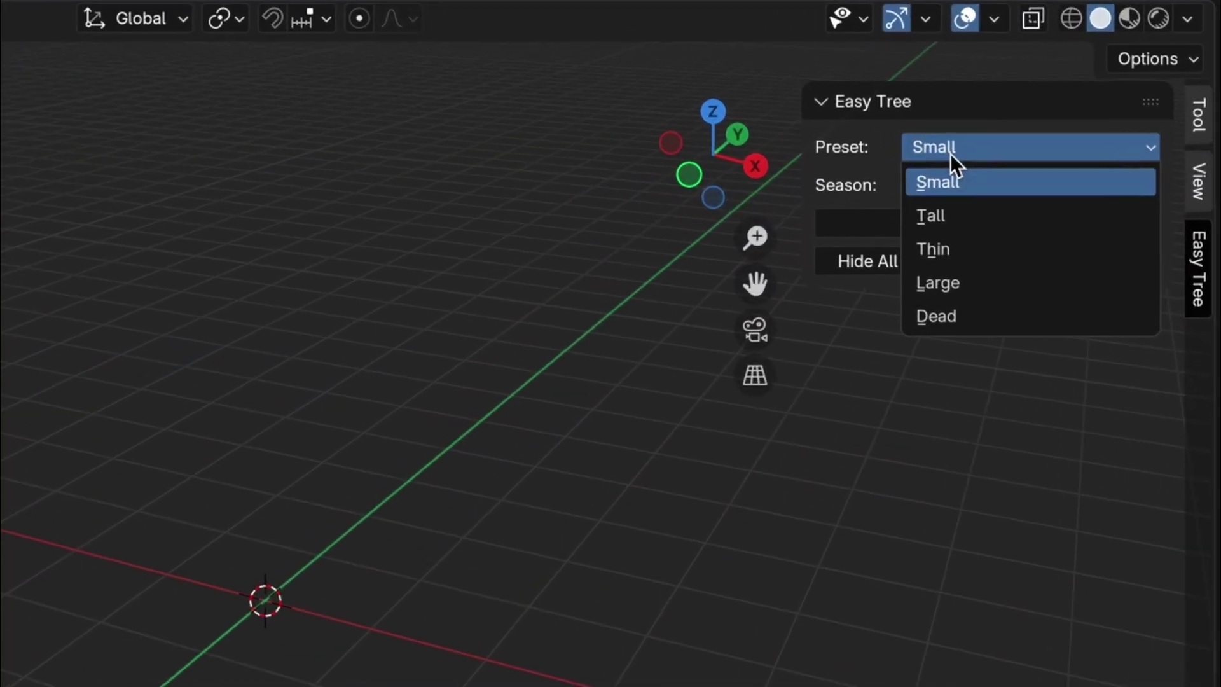
click(940, 216)
click(947, 186)
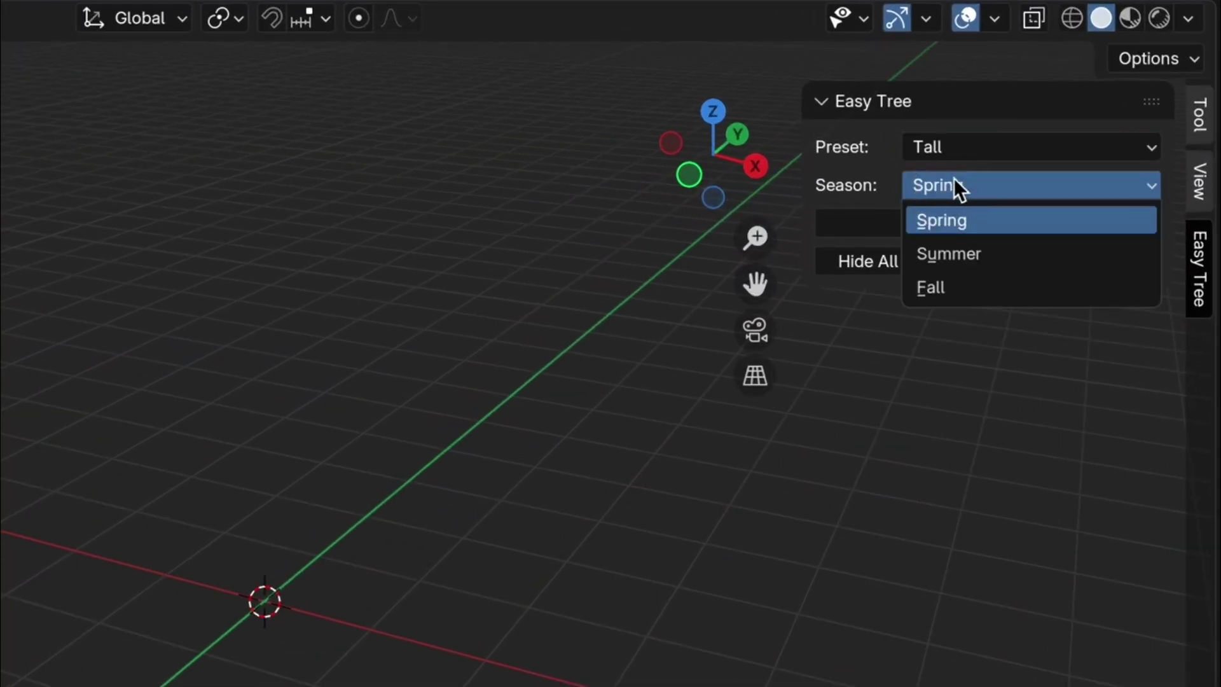
click(982, 255)
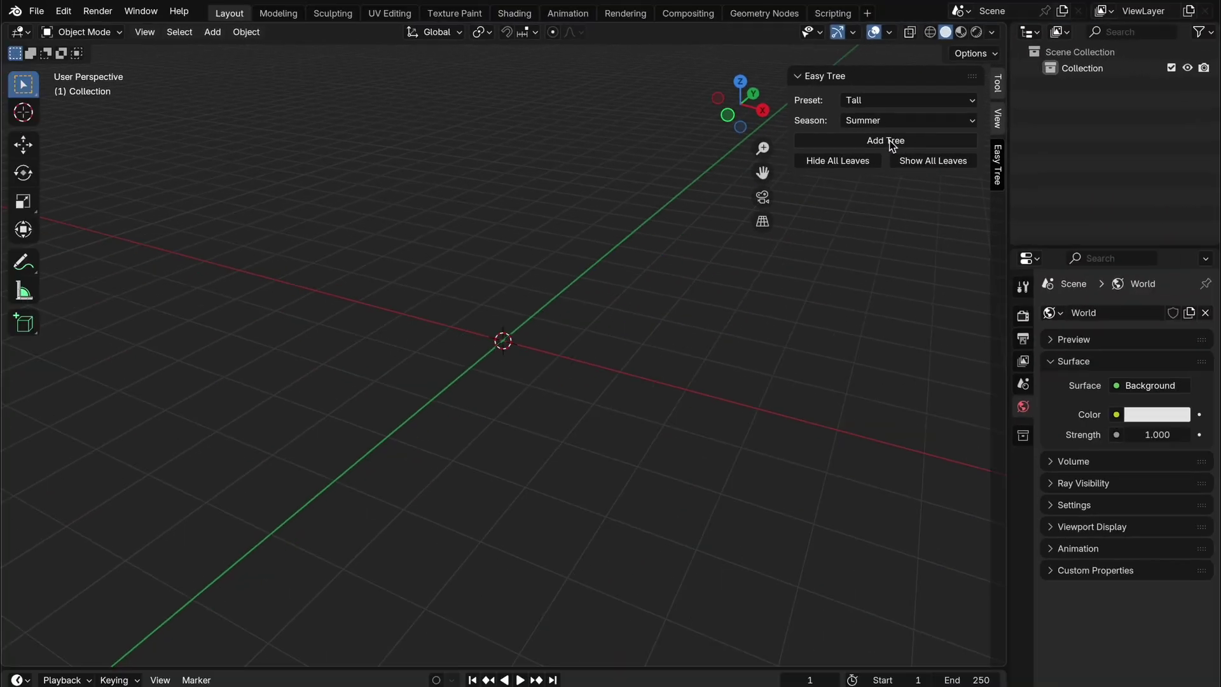
click(993, 227)
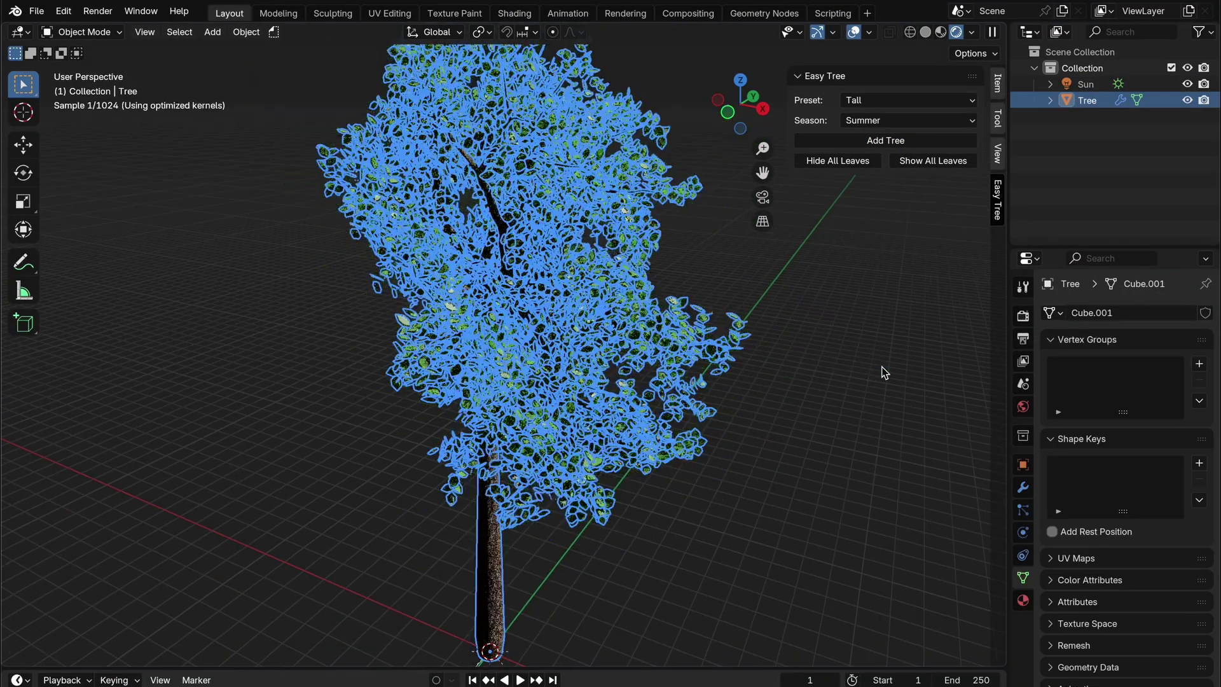
click(871, 369)
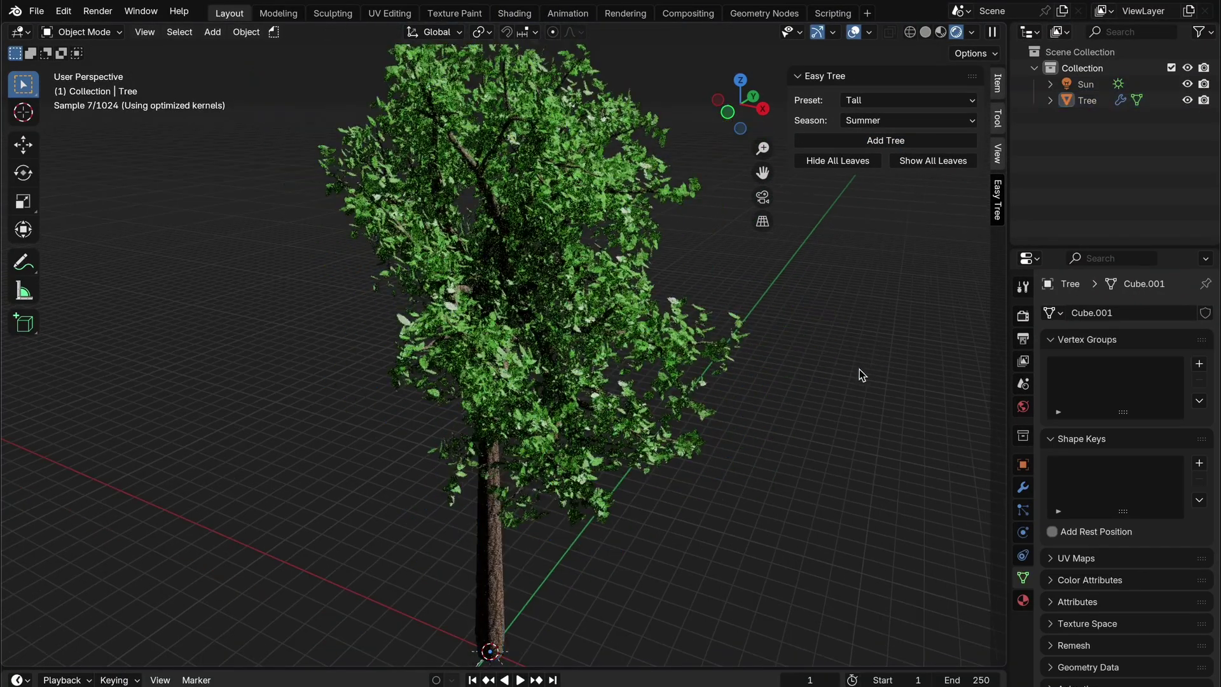
scroll(852, 375, down, 1)
middle_drag(837, 385, 861, 388)
key(ctrl+z)
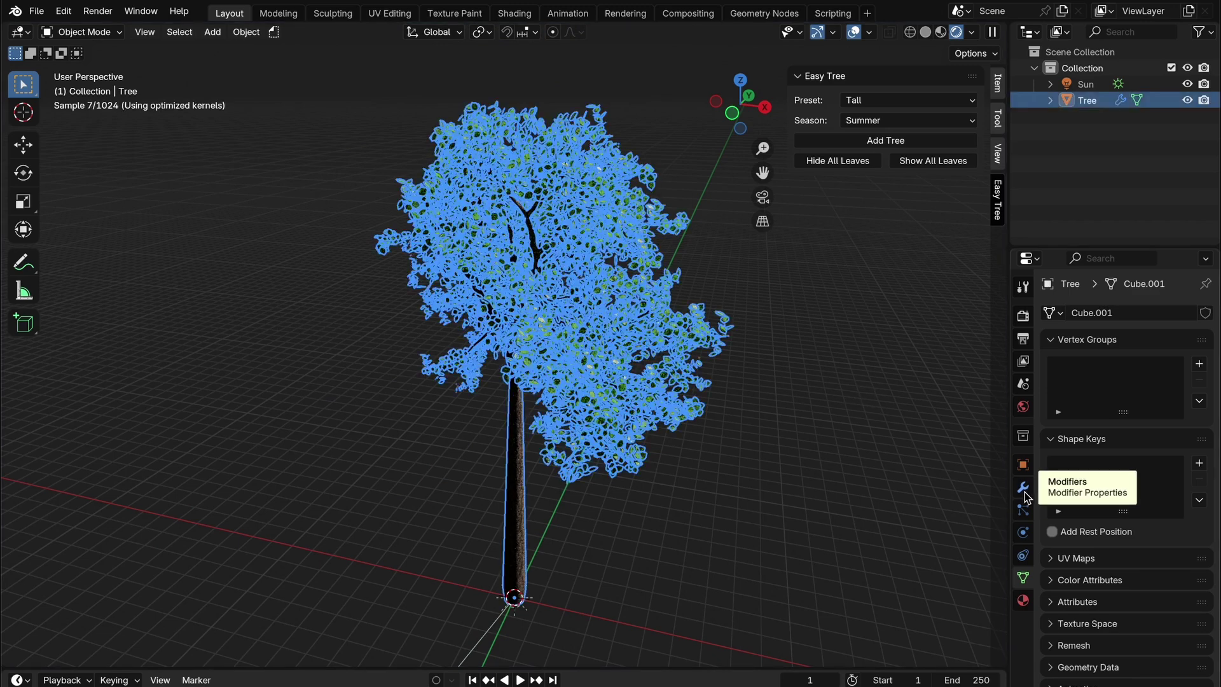
- Display the tree's generator modifier settings and show the viewport in solid shading without overlays
click(1024, 488)
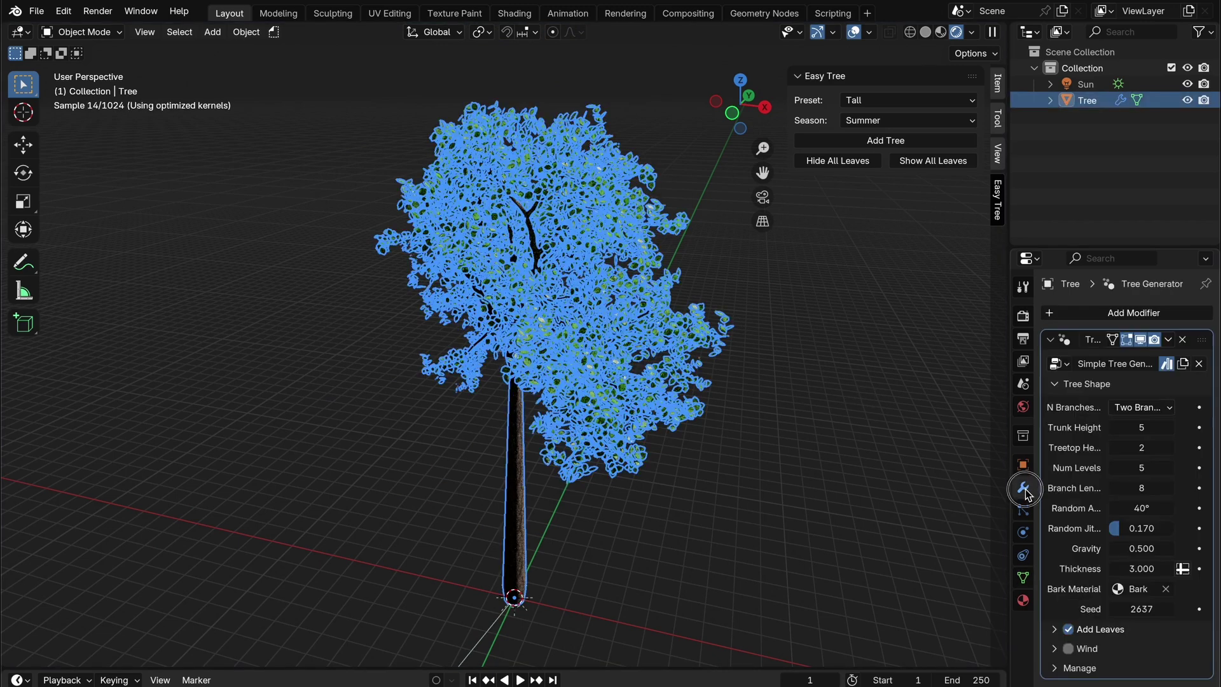
click(926, 33)
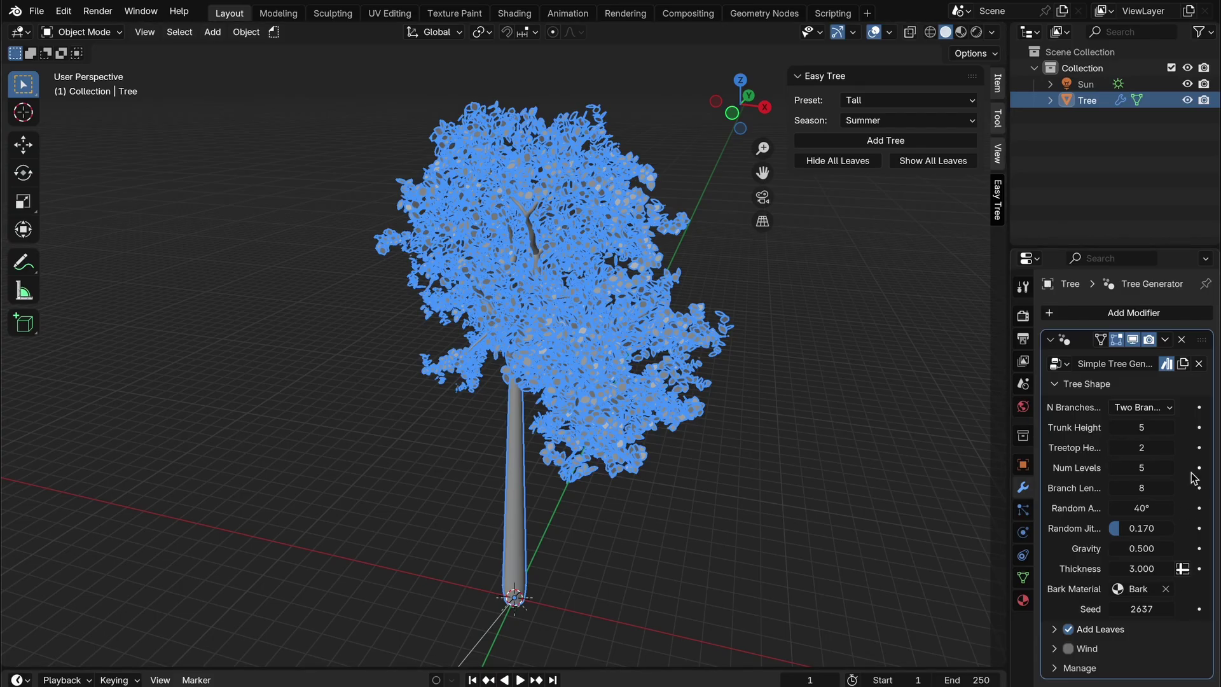
click(872, 33)
- Try different trunk height, gravity and thickness values in the tree generator
drag(1142, 428, 1143, 473)
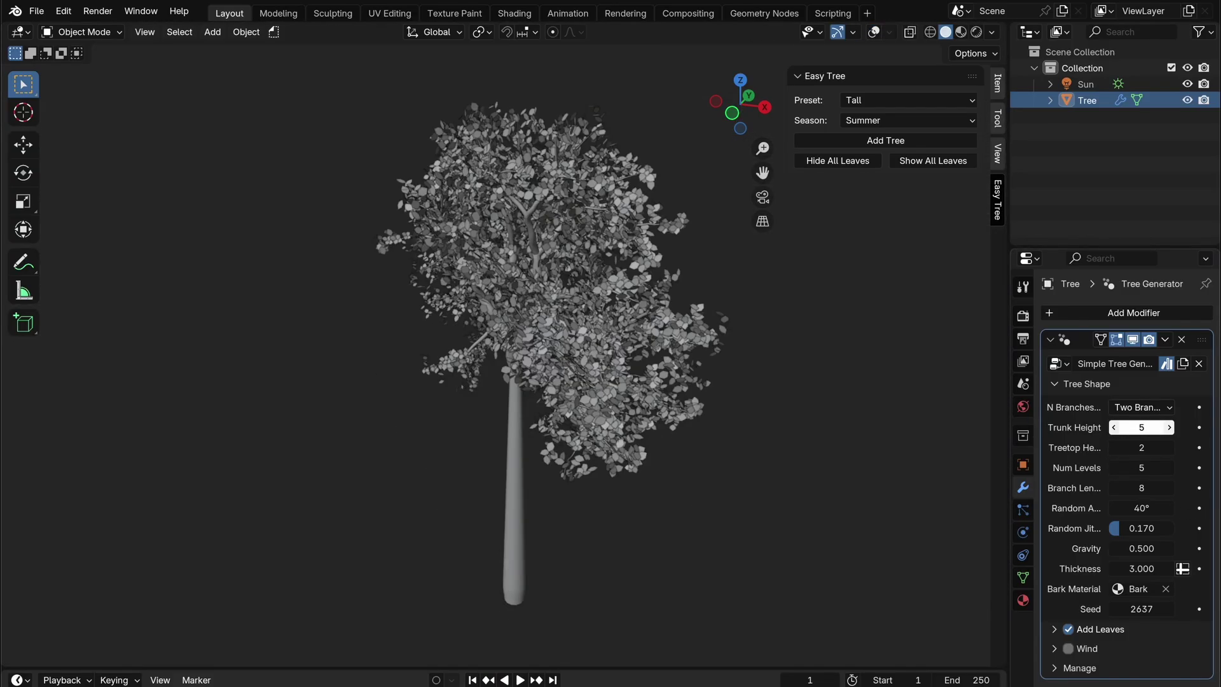
mouse_move(1142, 549)
mouse_down()
mouse_move(1205, 548)
mouse_move(1142, 548)
mouse_up()
drag(1142, 569, 1075, 569)
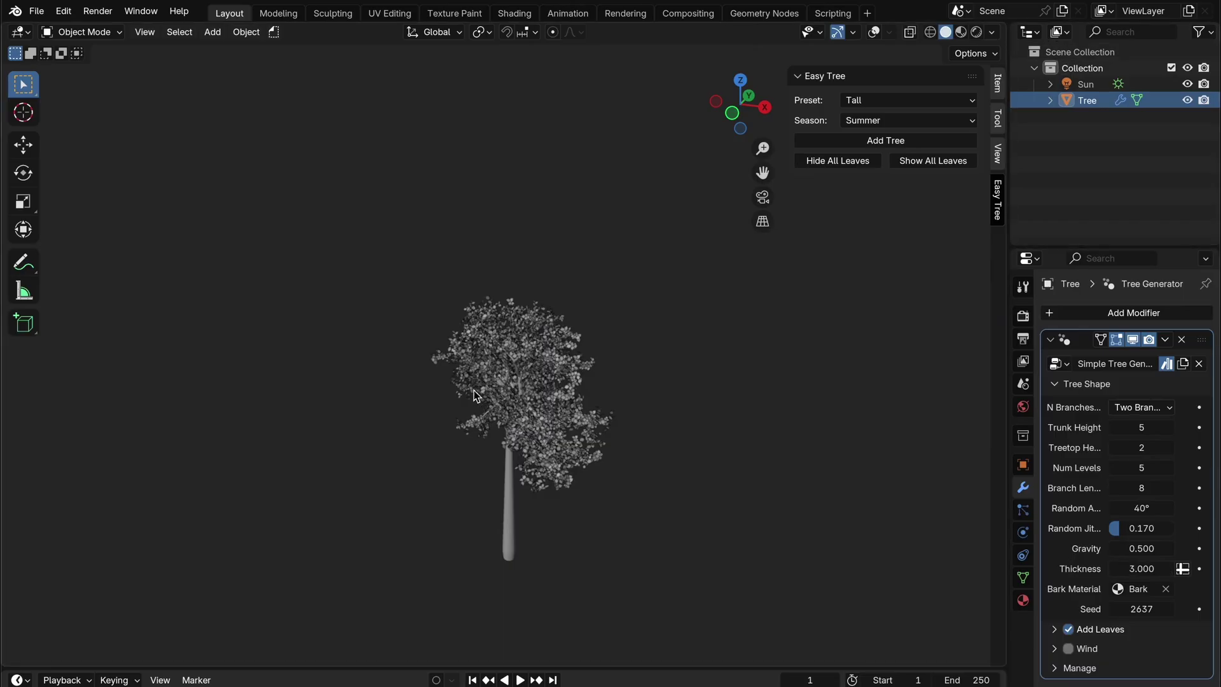
- Enable wind on the tree, play the animation and adjust the wind settings with a value of 5
scroll(528, 433, up, 2)
shift+middle_drag(528, 432, 505, 382)
click(1068, 649)
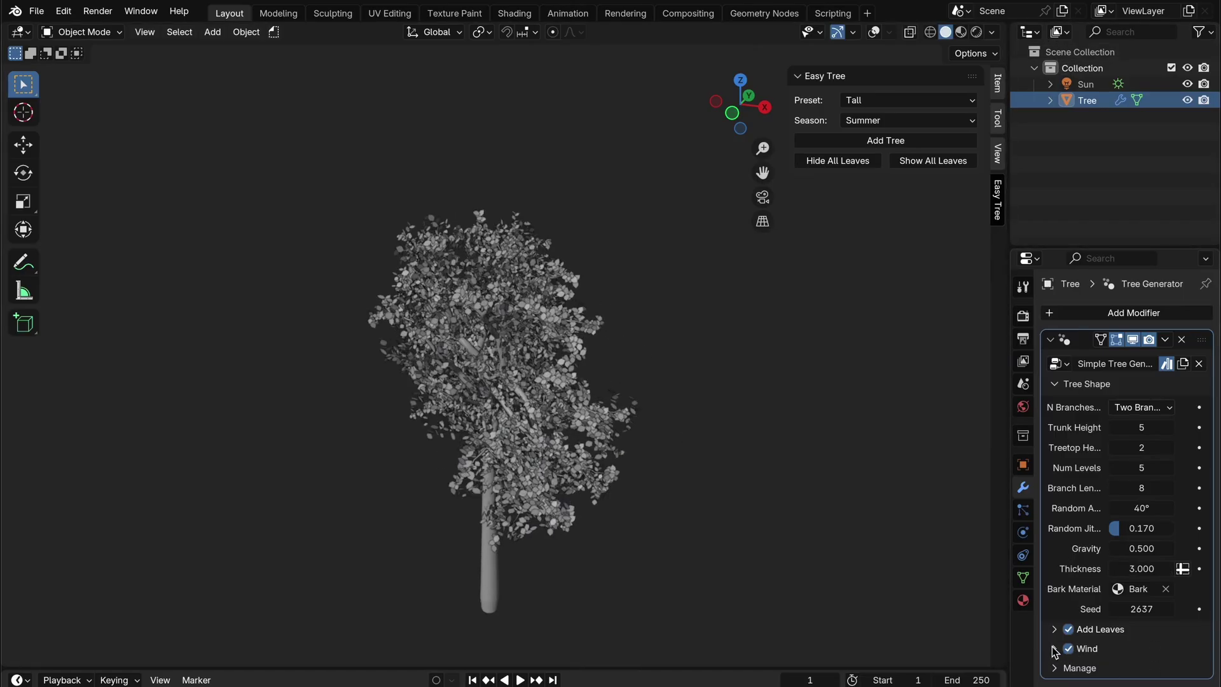
scroll(1080, 658, down, 2)
key(space)
mouse_move(541, 445)
middle_down()
mouse_move(436, 441)
mouse_move(535, 457)
middle_up()
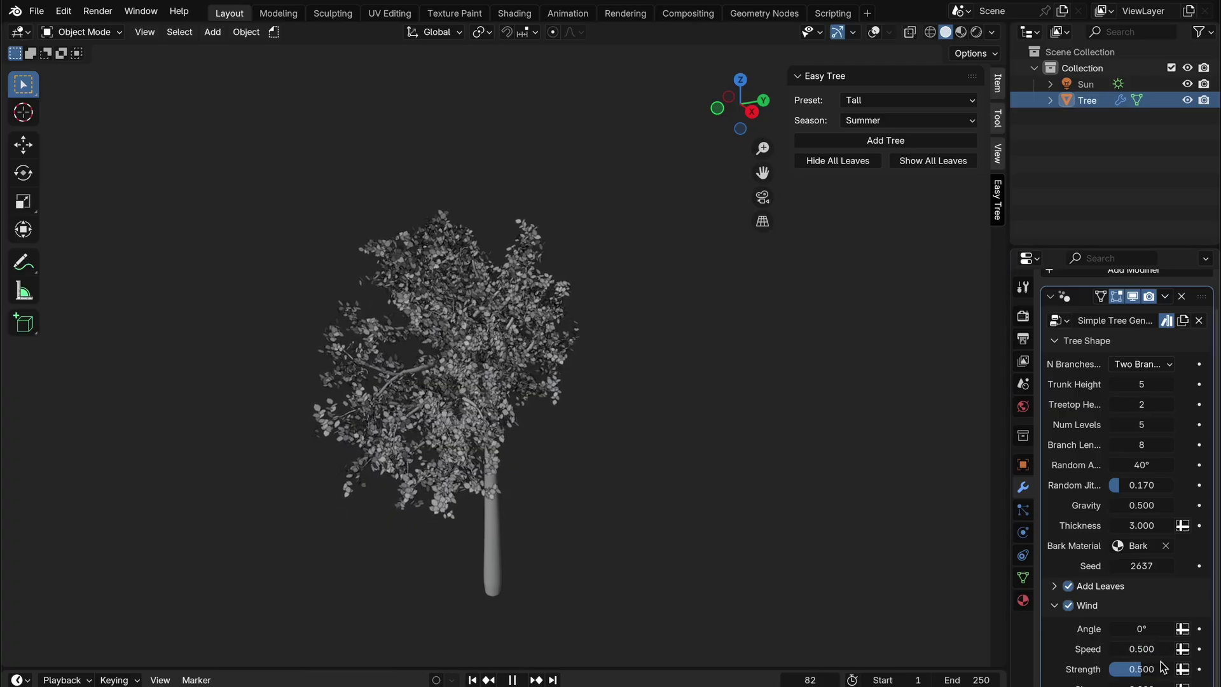
key(Escape)
text(5)
key(Tab)
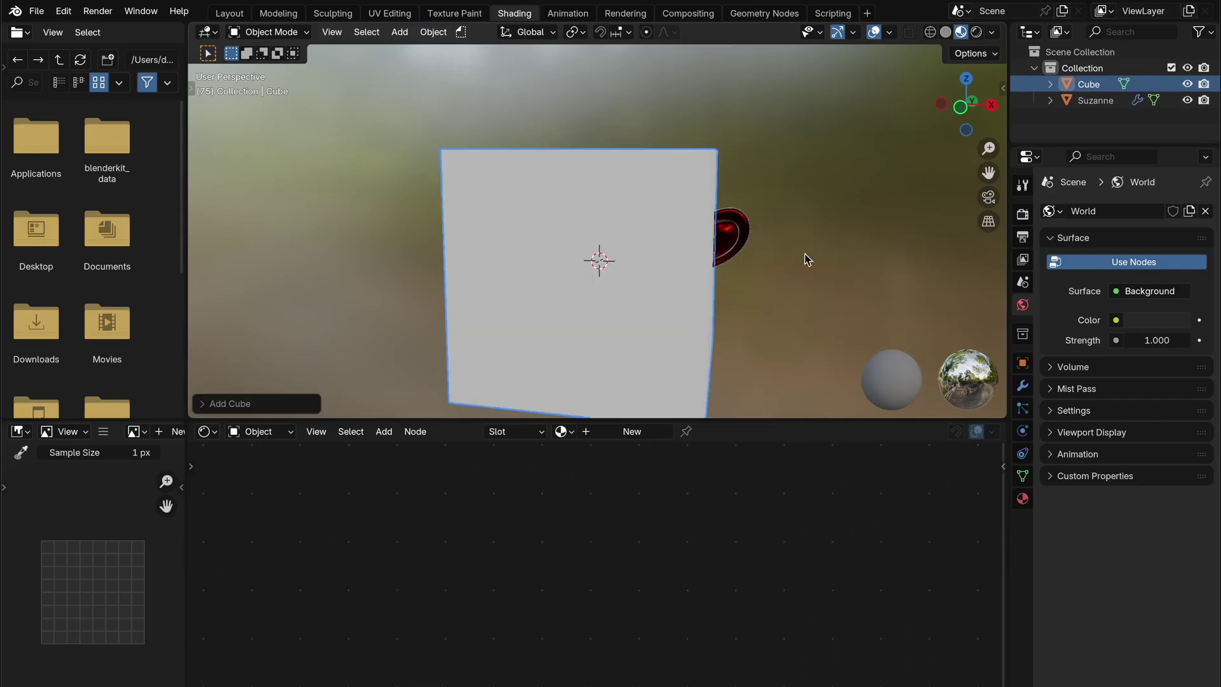
- Move the new cube off the monkey head so that it stands beside it
scroll(804, 254, down, 4)
key(g)
click(753, 278)
scroll(753, 277, up, 4)
- Save the monkey head's material nodes as a Hot Node preset named "Super Epic Awsome Shader"
click(616, 199)
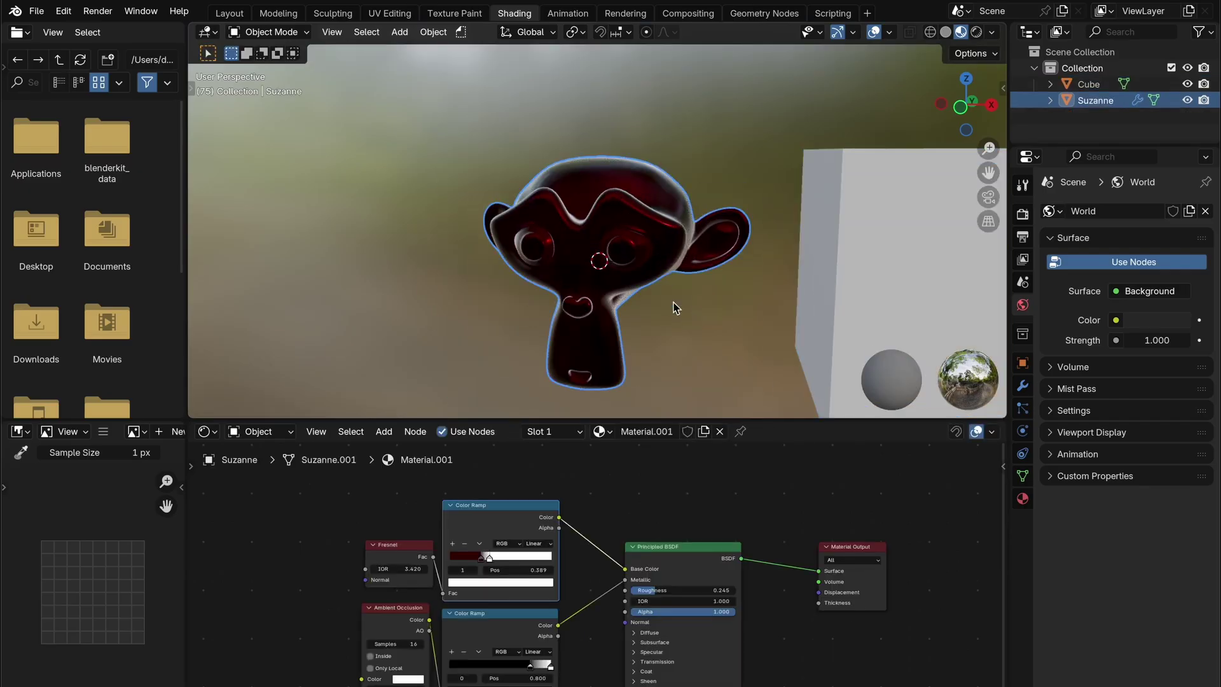
key(n)
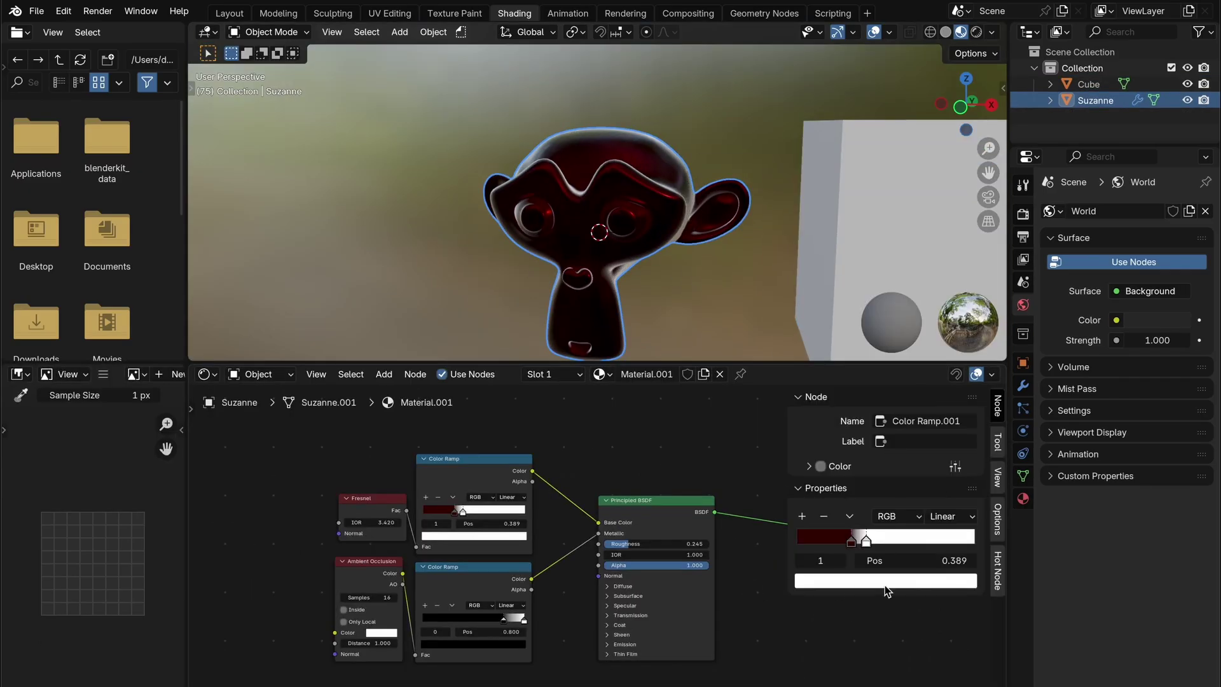
click(998, 569)
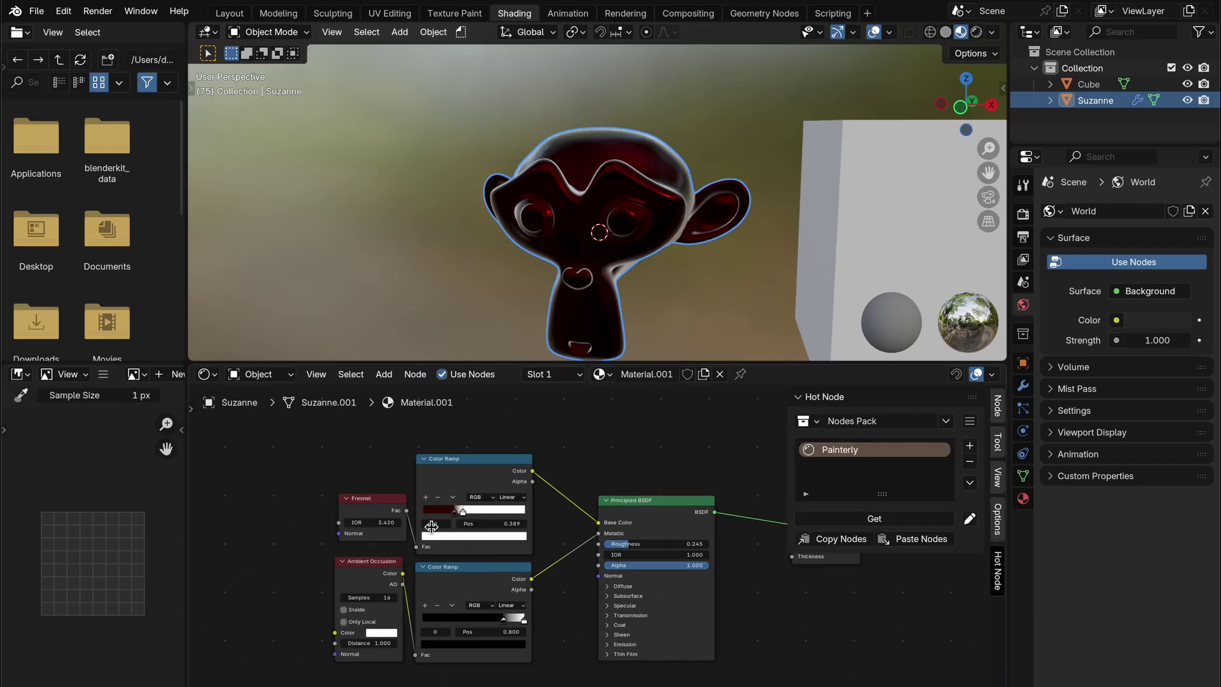
drag(432, 527, 711, 662)
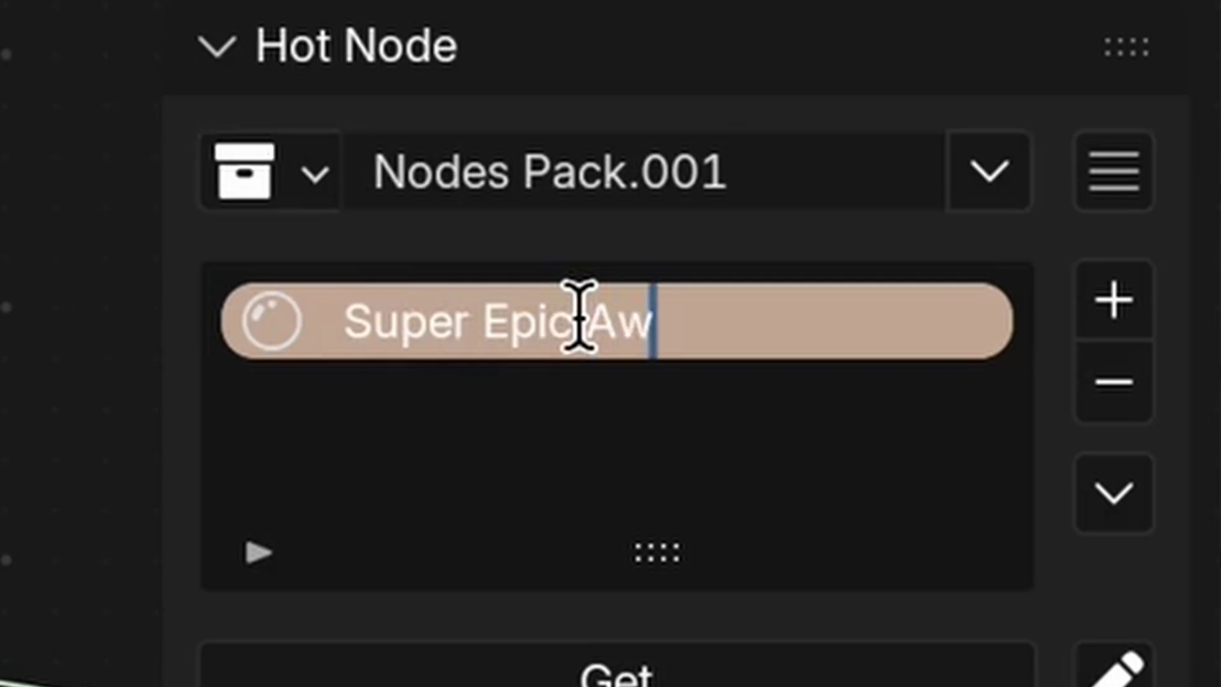
text(some Shader)
key(Return)
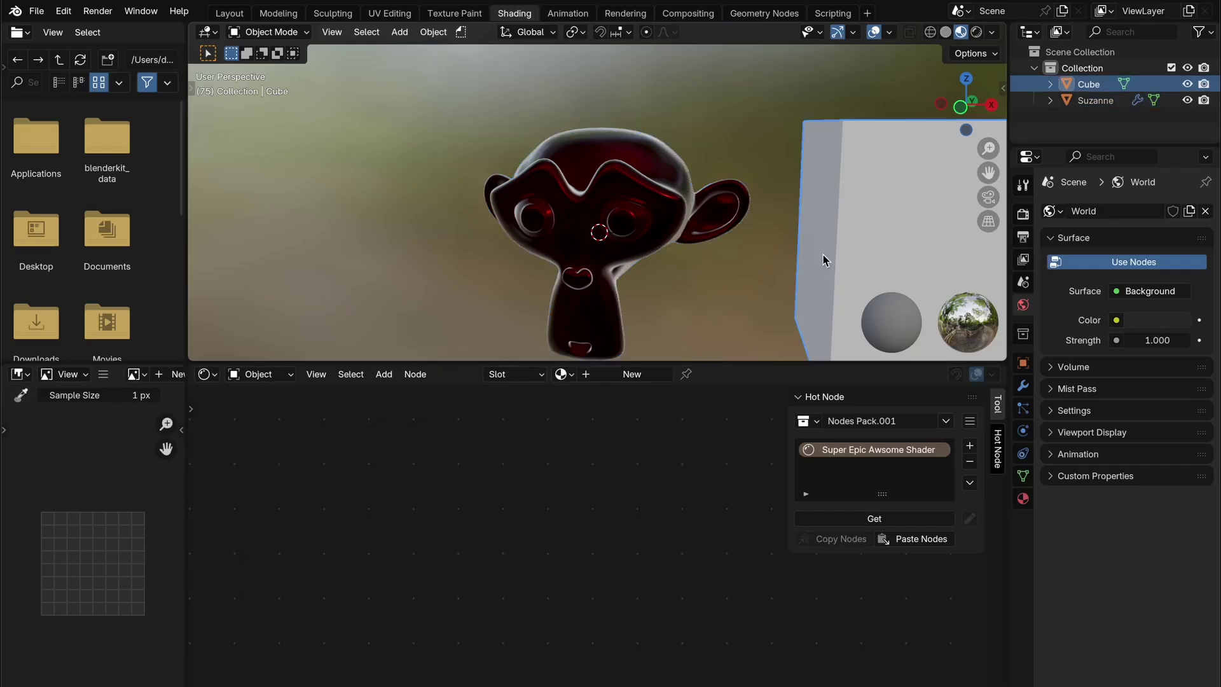
- Create a new material for the cube
click(653, 375)
middle_drag(572, 450, 551, 431)
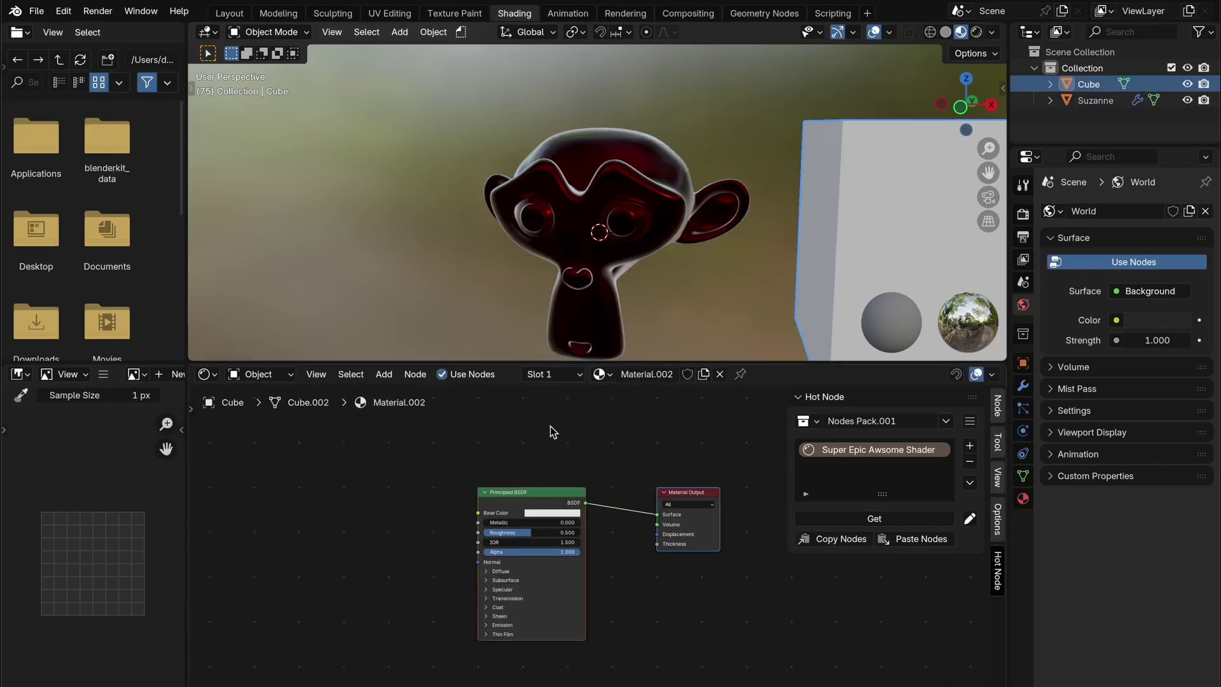
- Insert the "Super Epic Awsome Shader" preset into the cube's material and connect its Principled BSDF to the Material Output's Surface
click(916, 522)
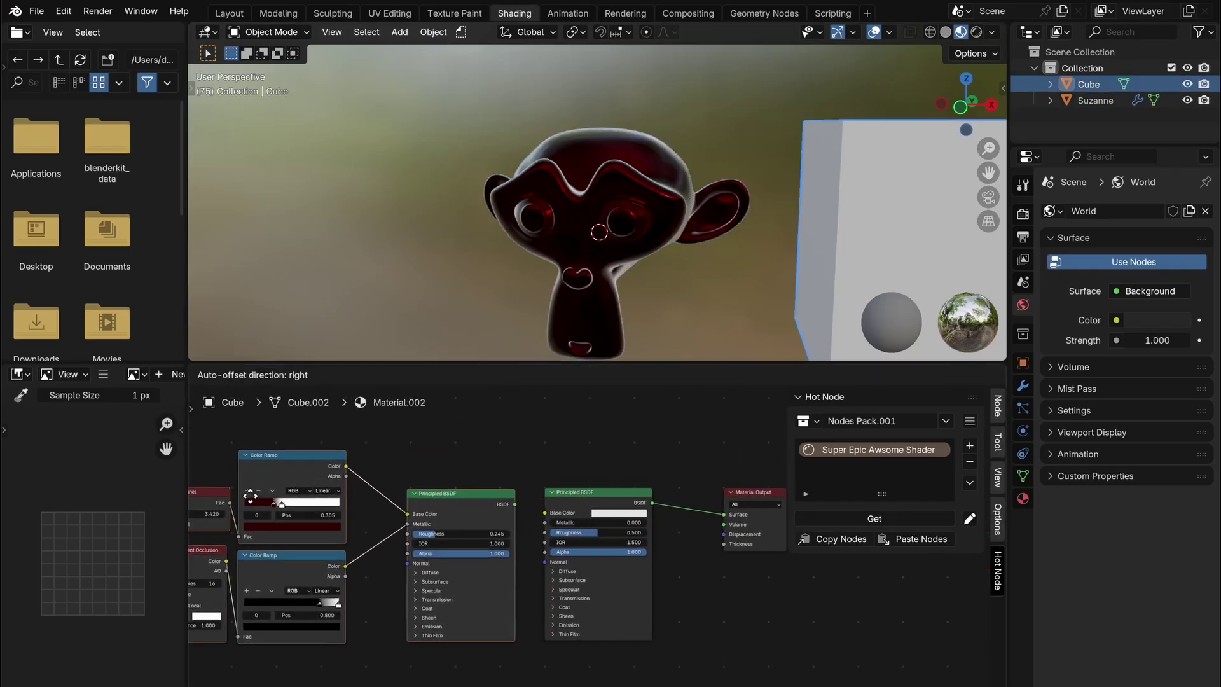
click(257, 506)
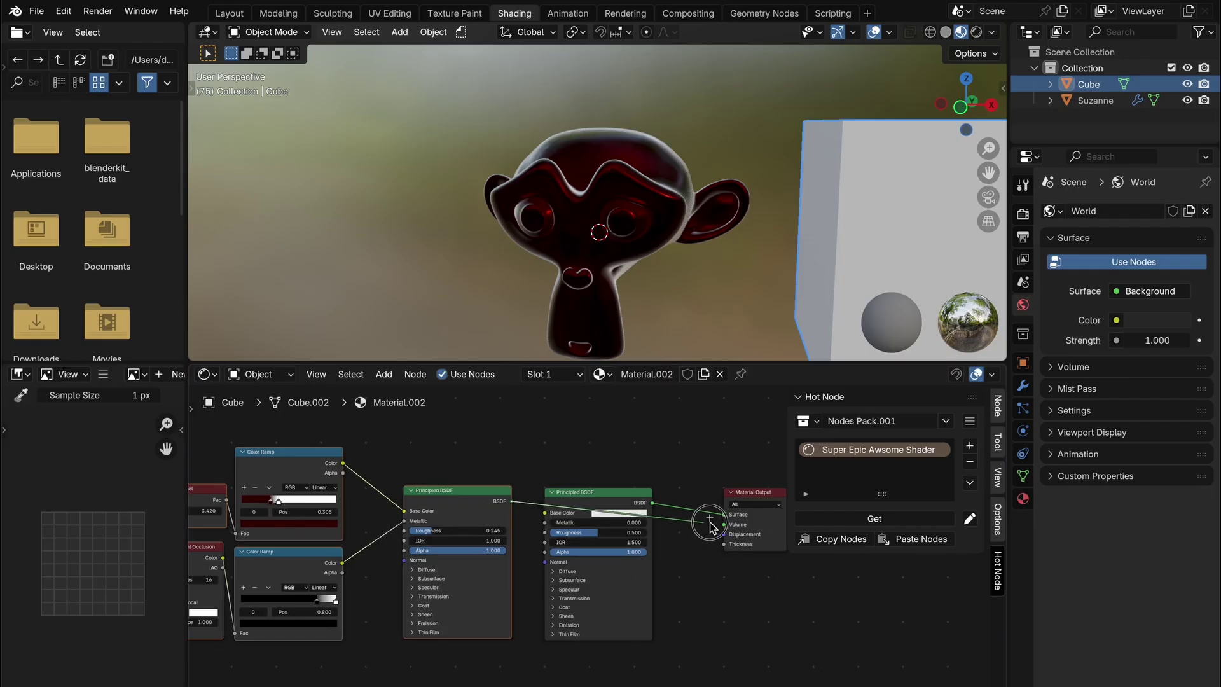
drag(721, 520, 724, 515)
middle_drag(717, 128, 665, 114)
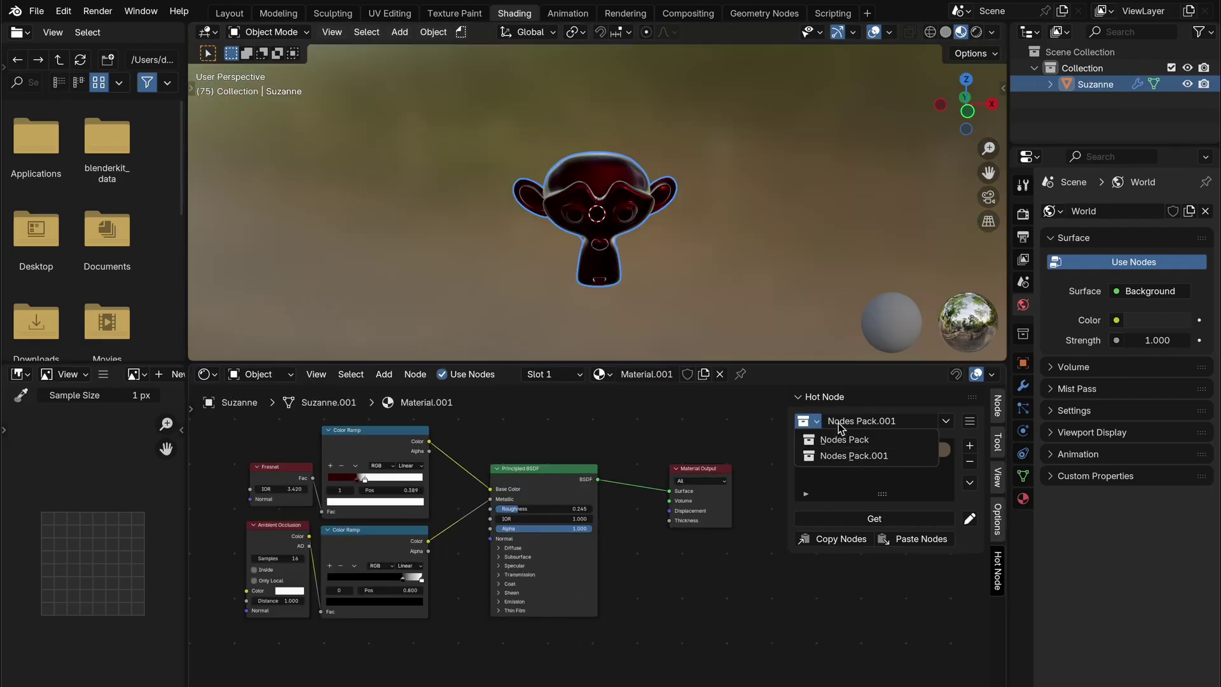
- Insert the Painterly preset from Nodes Pack into the monkey head's material and connect its Shader output to the Material Output's Surface
click(854, 444)
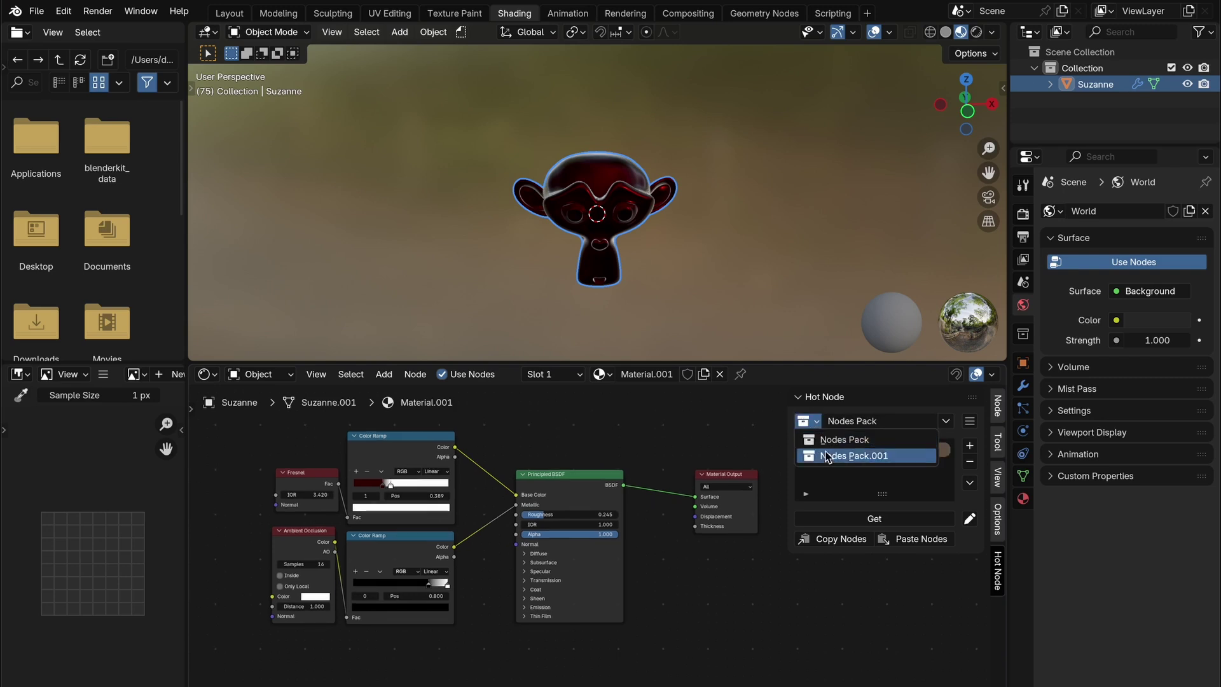
click(811, 440)
click(839, 450)
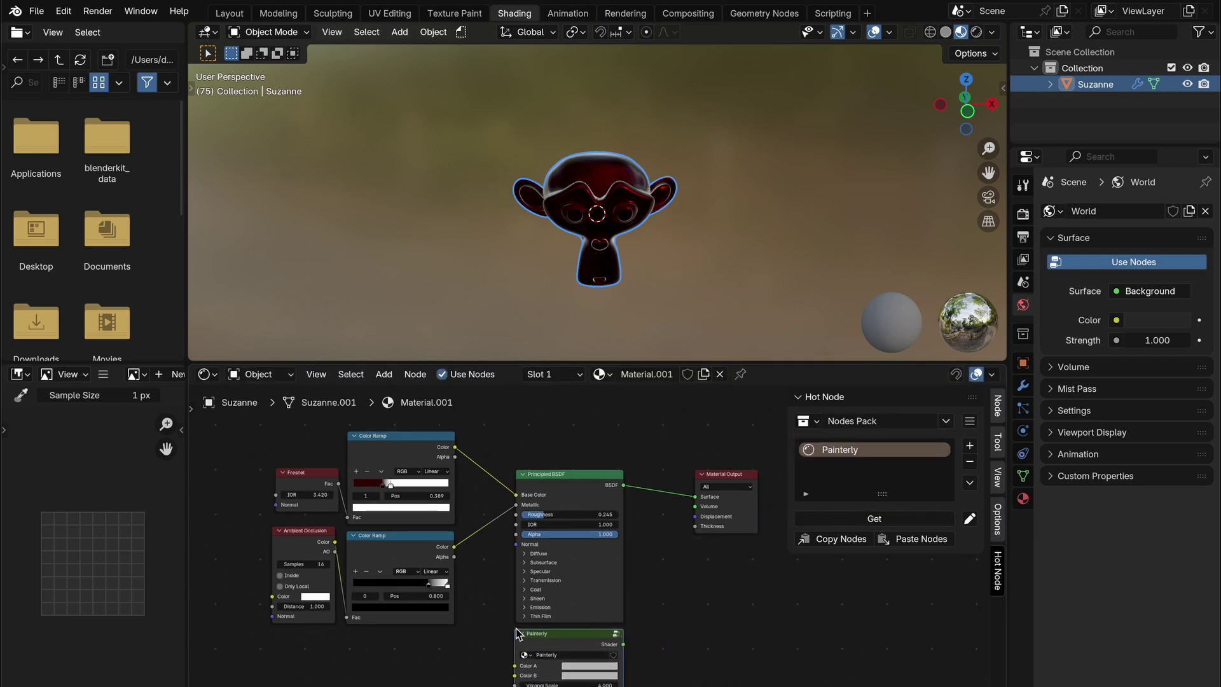
drag(694, 497, 695, 497)
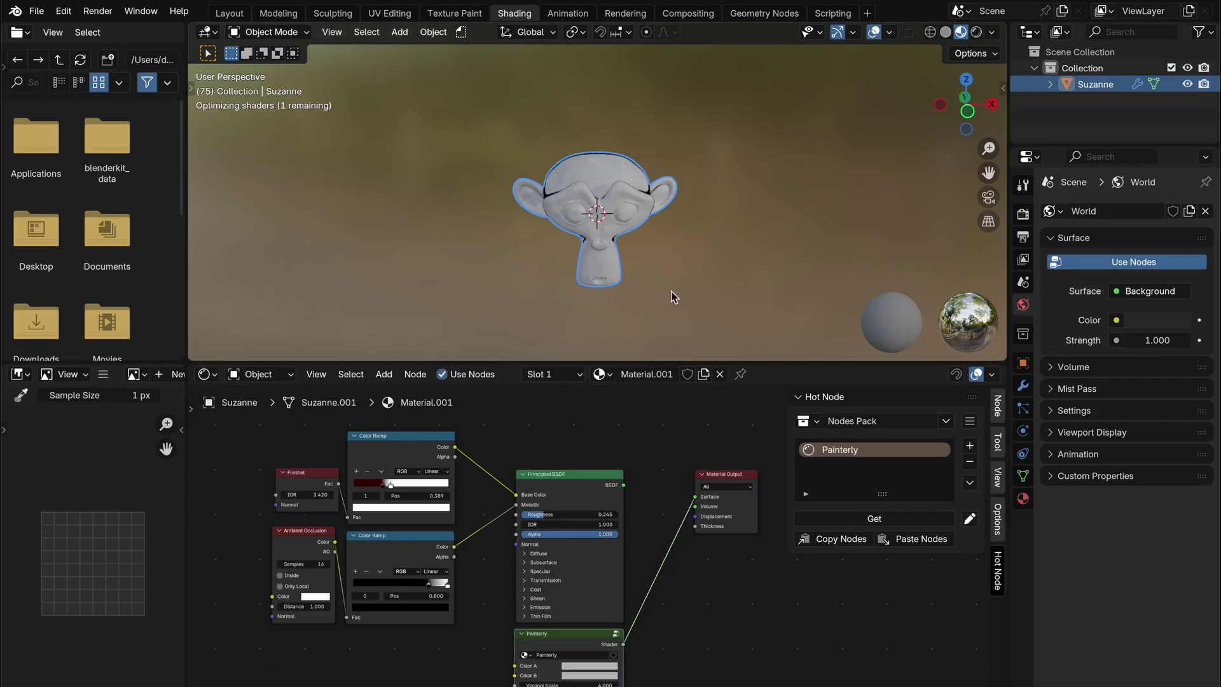
middle_drag(550, 239, 503, 234)
scroll(503, 234, up, 5)
middle_drag(624, 257, 695, 263)
scroll(695, 264, down, 4)
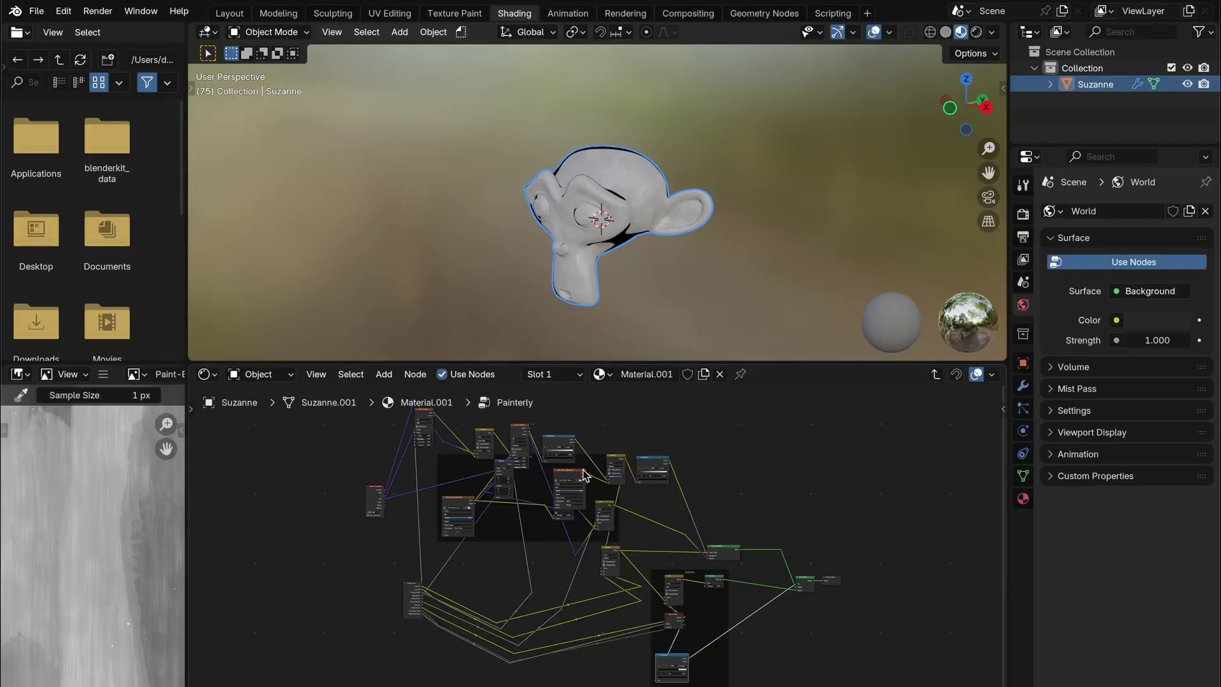
- Show the Arrange settings for the nodes inside the Painterly group and enlarge the node editor
middle_drag(392, 454, 395, 457)
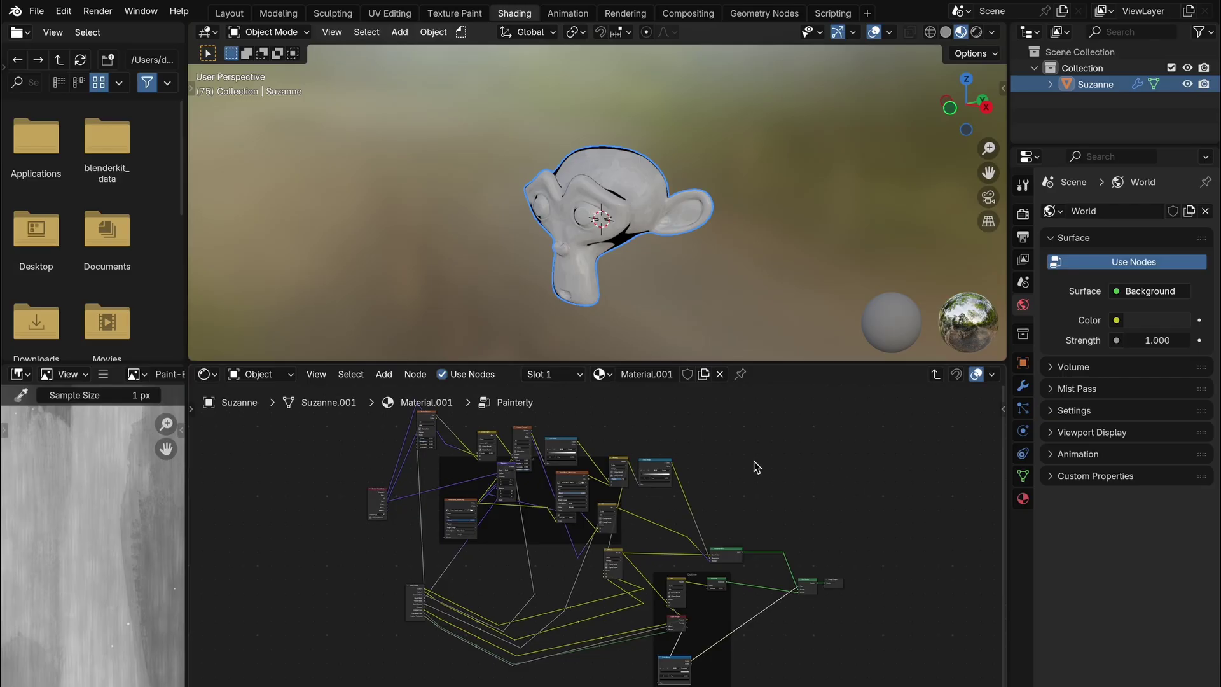
key(n)
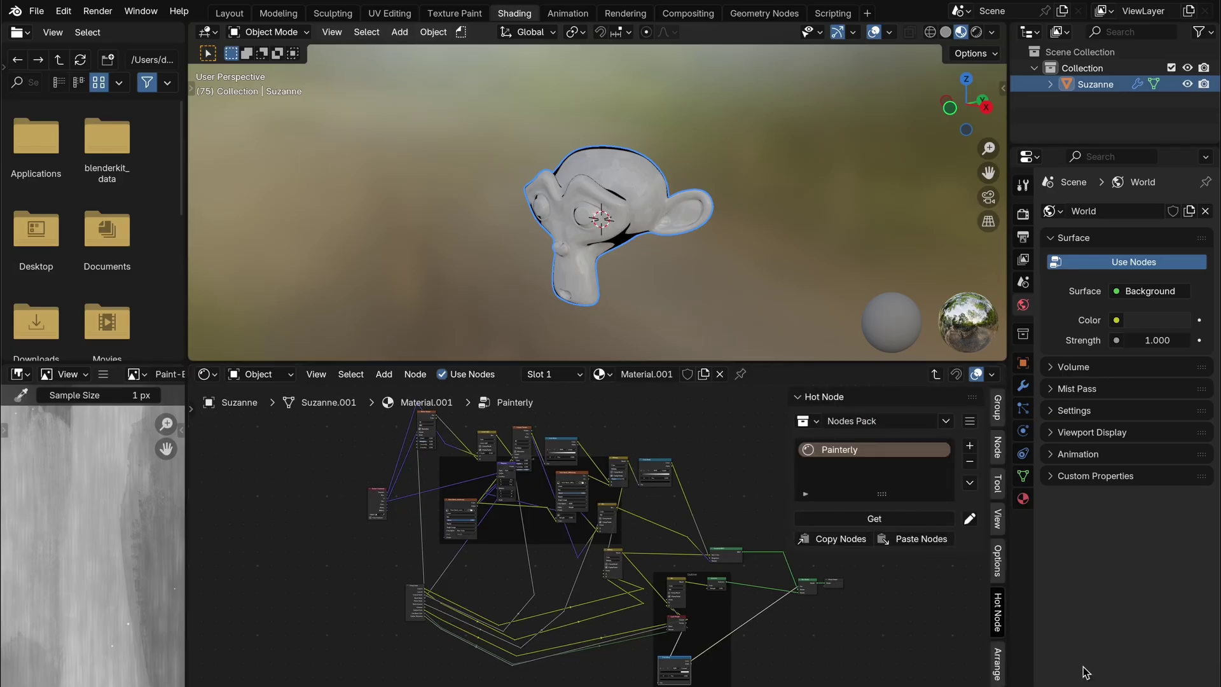
click(998, 668)
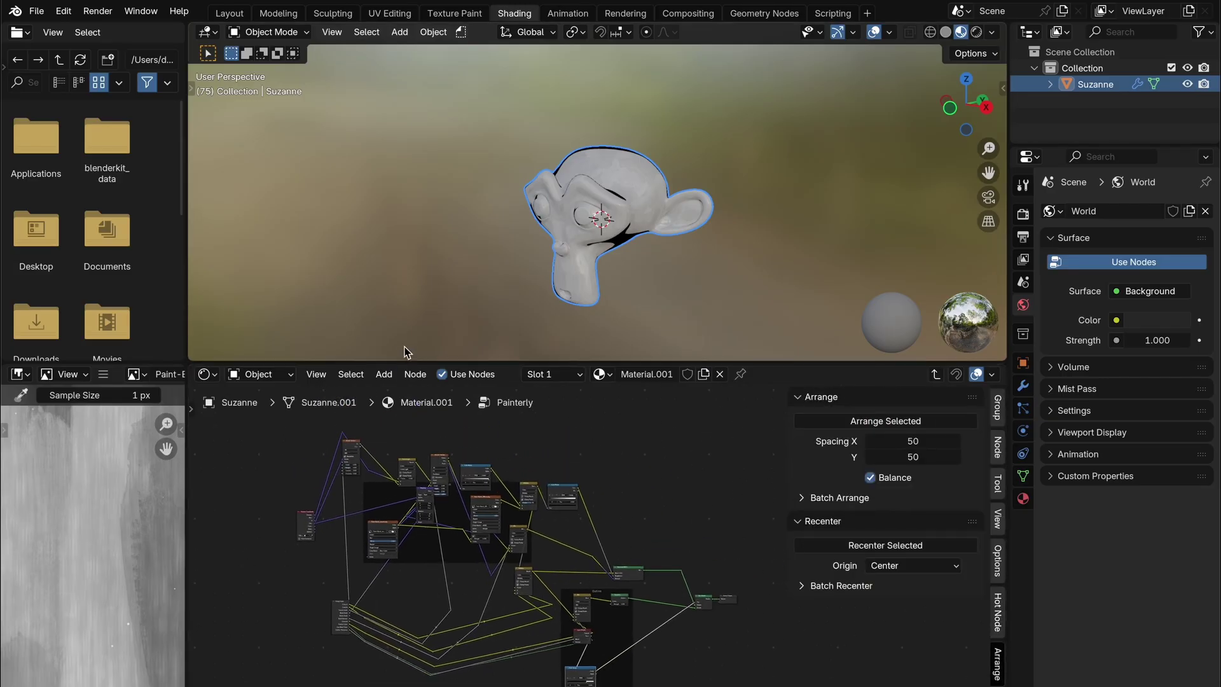
drag(408, 347, 401, 294)
- Examine the layout and connections of the nodes inside the Painterly group
middle_drag(486, 503, 494, 493)
scroll(572, 477, up, 2)
middle_drag(572, 477, 598, 506)
mouse_move(261, 378)
mouse_down()
mouse_move(578, 585)
mouse_move(771, 681)
mouse_up()
scroll(789, 665, up, 1)
click(452, 458)
scroll(433, 450, up, 3)
middle_drag(397, 436, 606, 523)
scroll(355, 446, up, 1)
middle_drag(353, 433, 321, 371)
scroll(477, 421, down, 1)
scroll(476, 426, down, 1)
middle_drag(476, 426, 361, 401)
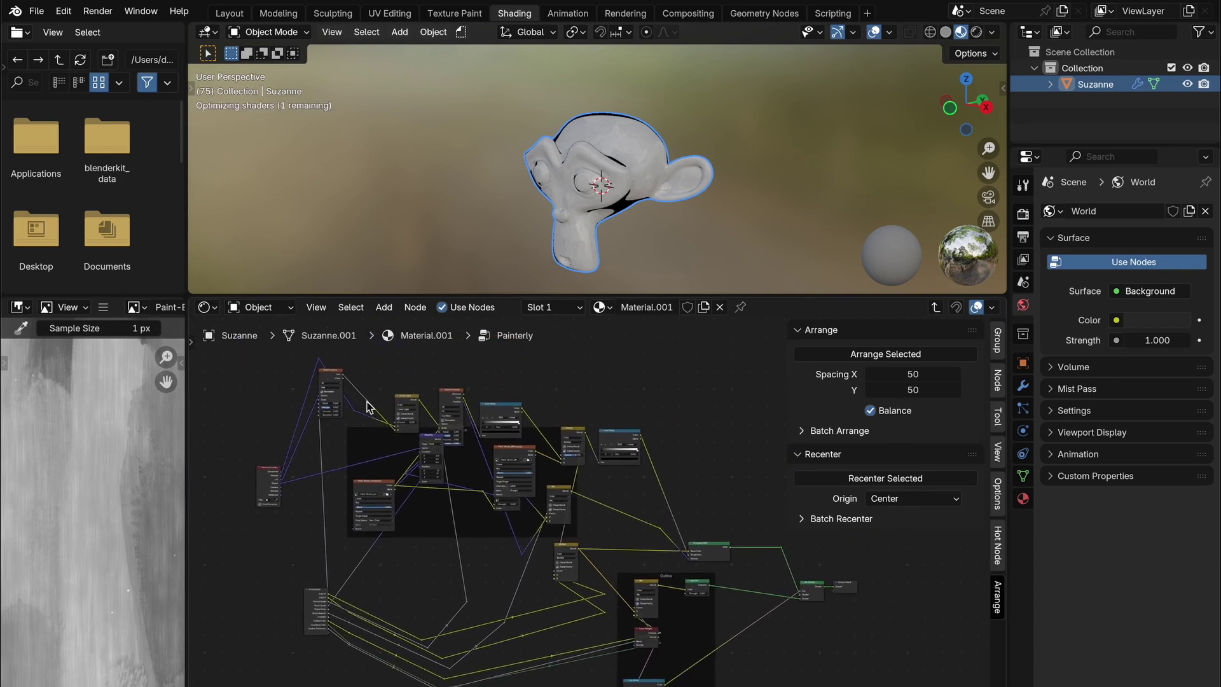
- Select the nodes inside the Painterly group and arrange them automatically
mouse_move(352, 462)
mouse_down()
mouse_move(768, 681)
mouse_move(830, 686)
mouse_up()
click(937, 359)
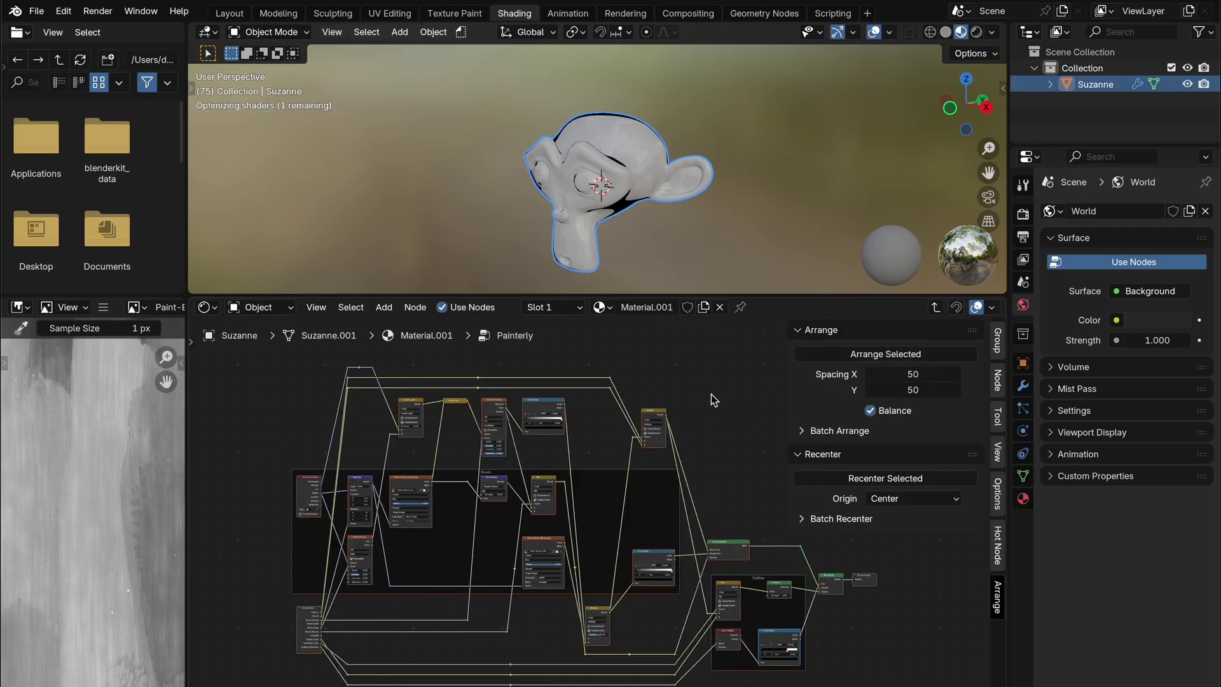
click(710, 393)
middle_drag(621, 464, 609, 517)
scroll(594, 445, down, 3)
scroll(610, 518, up, 3)
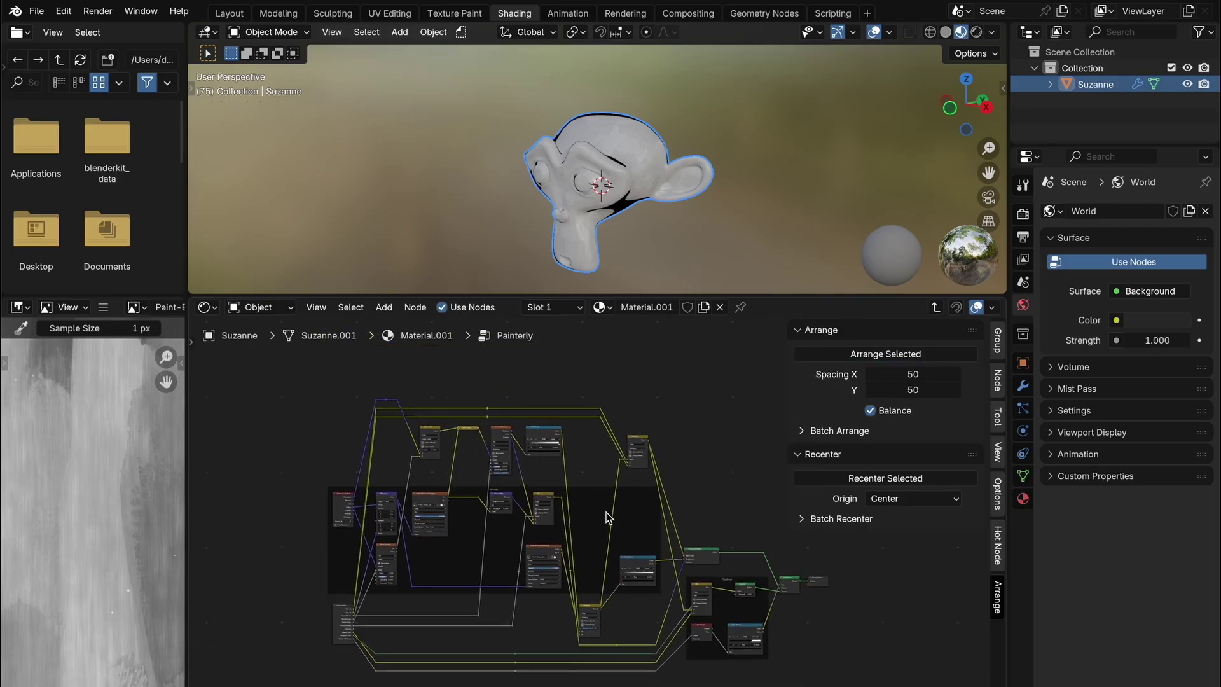
- Rearrange all nodes of the Painterly group with an X and Y spacing of 30
key(a)
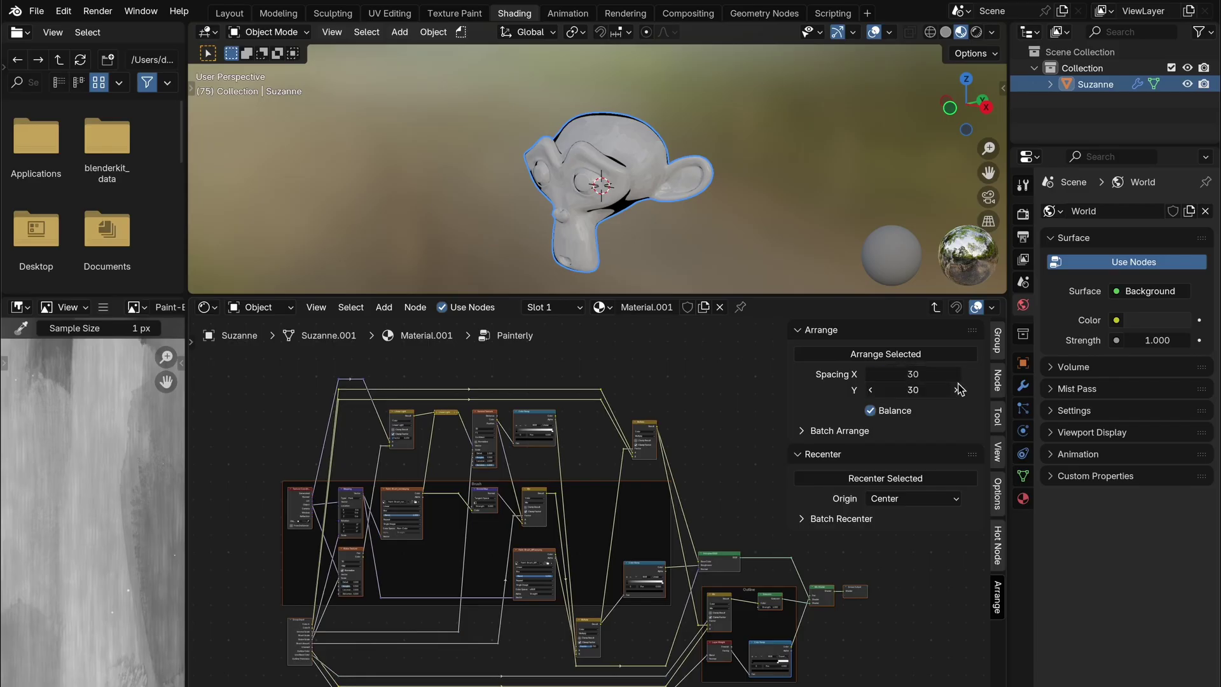
click(910, 354)
click(720, 398)
scroll(693, 426, up, 2)
middle_drag(687, 432, 668, 383)
scroll(693, 386, down, 1)
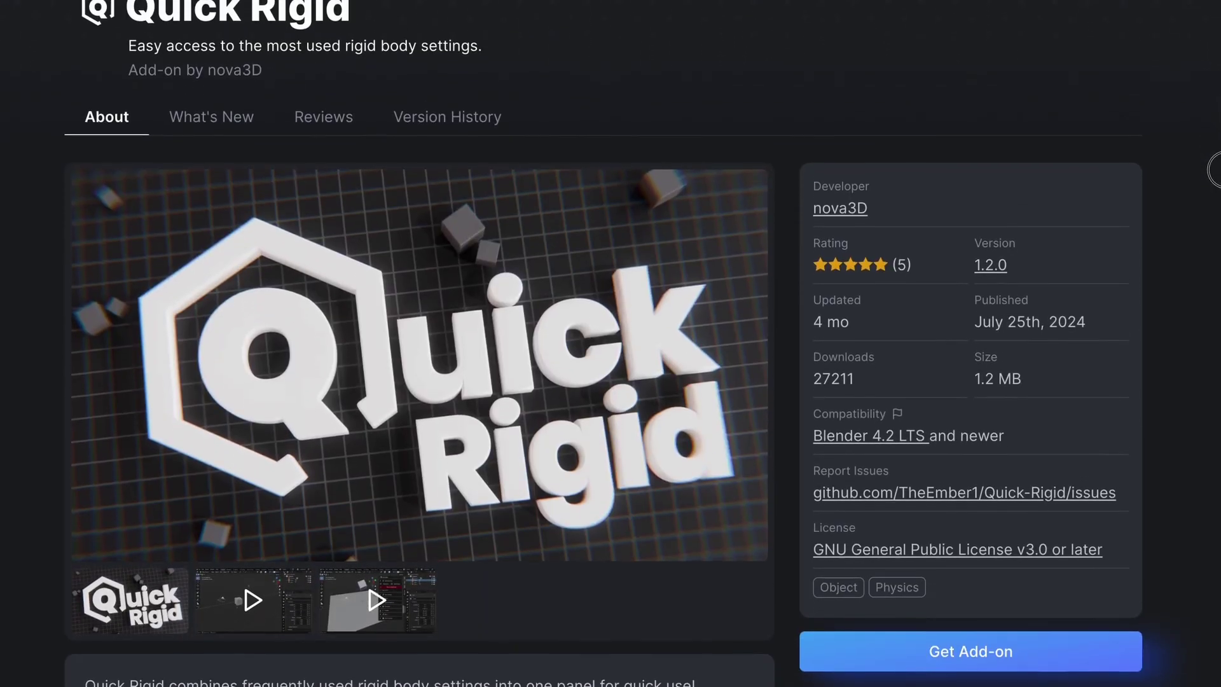
- Read the description on the Quick Rigid add-on's web page
drag(1220, 170, 1217, 238)
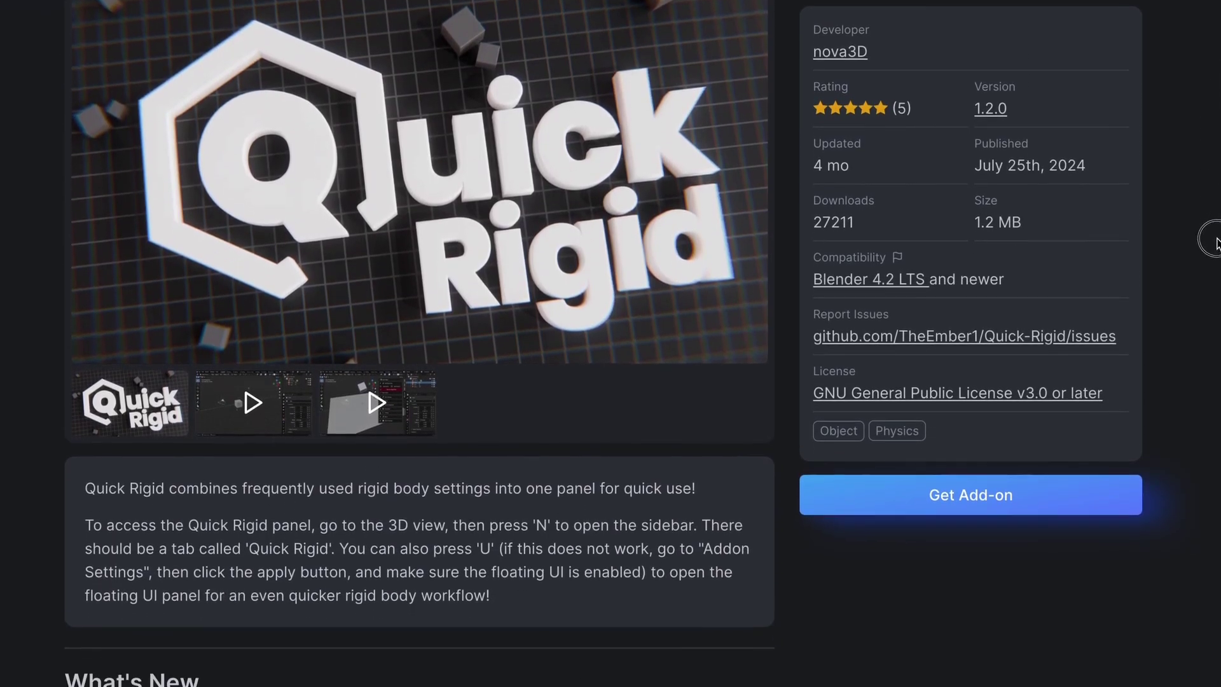
scroll(1216, 243, down, 3)
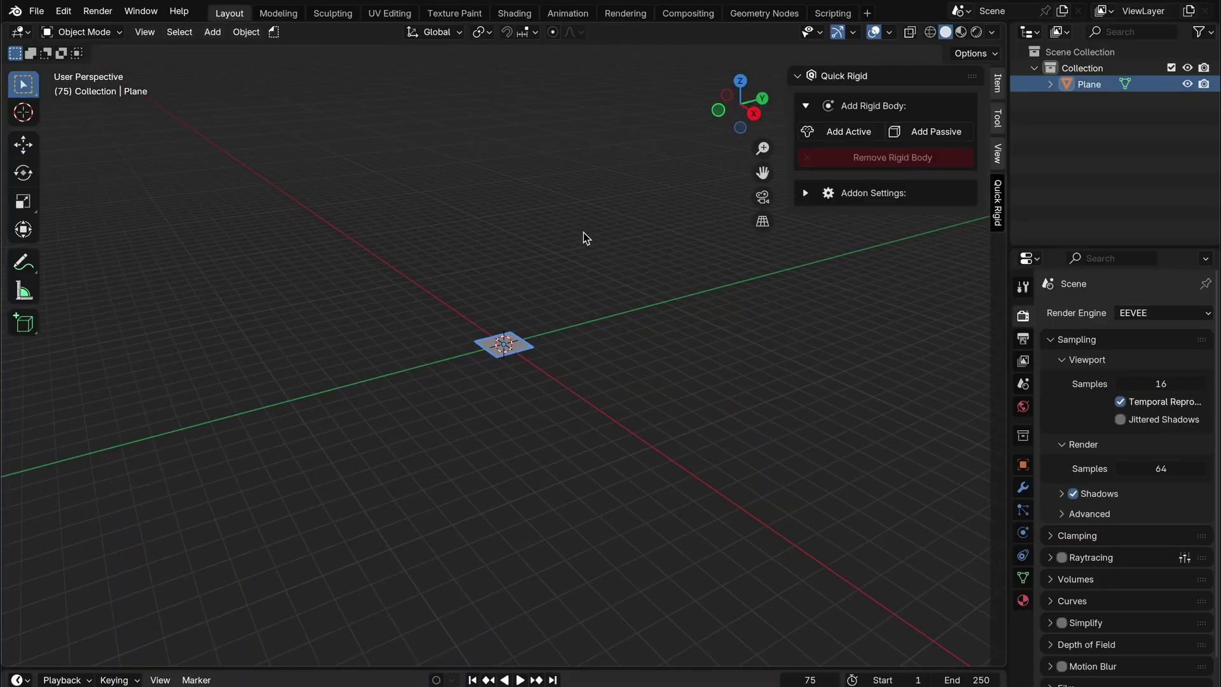
- Scale the plane up into a large floor
scroll(583, 233, up, 3)
key(s)
click(426, 268)
- Add a cube and raise it along Z so that it hovers above the plane
key(shift+a)
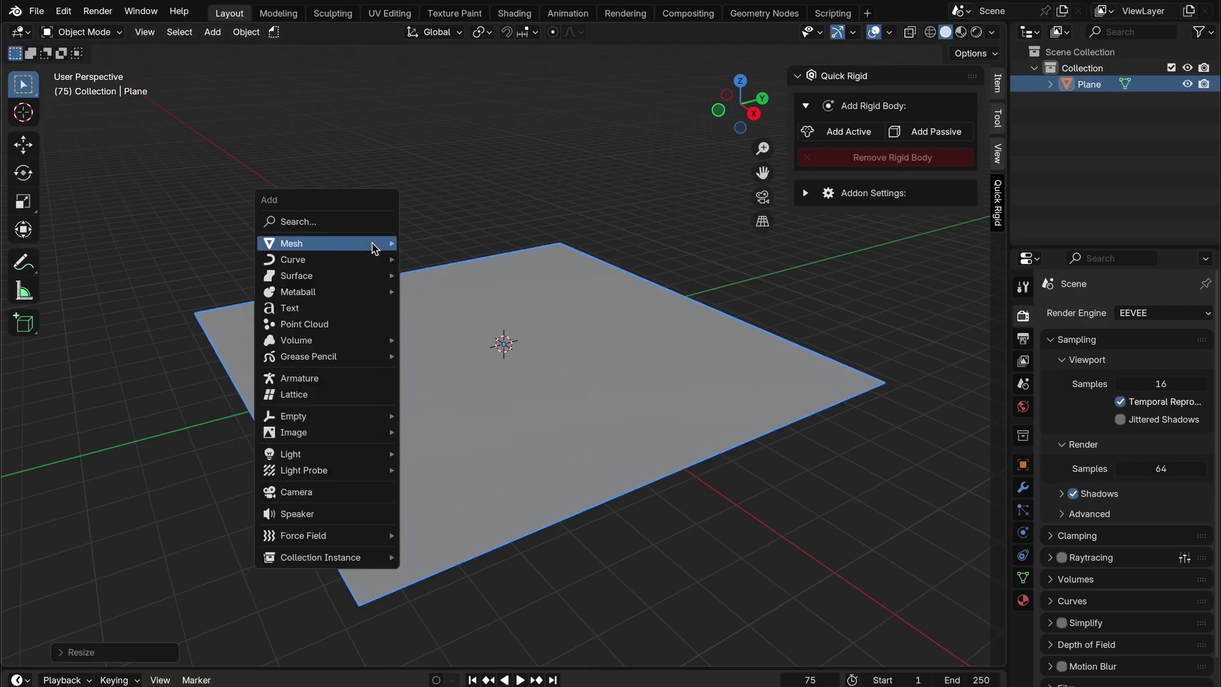
mouse_move(374, 244)
click(428, 259)
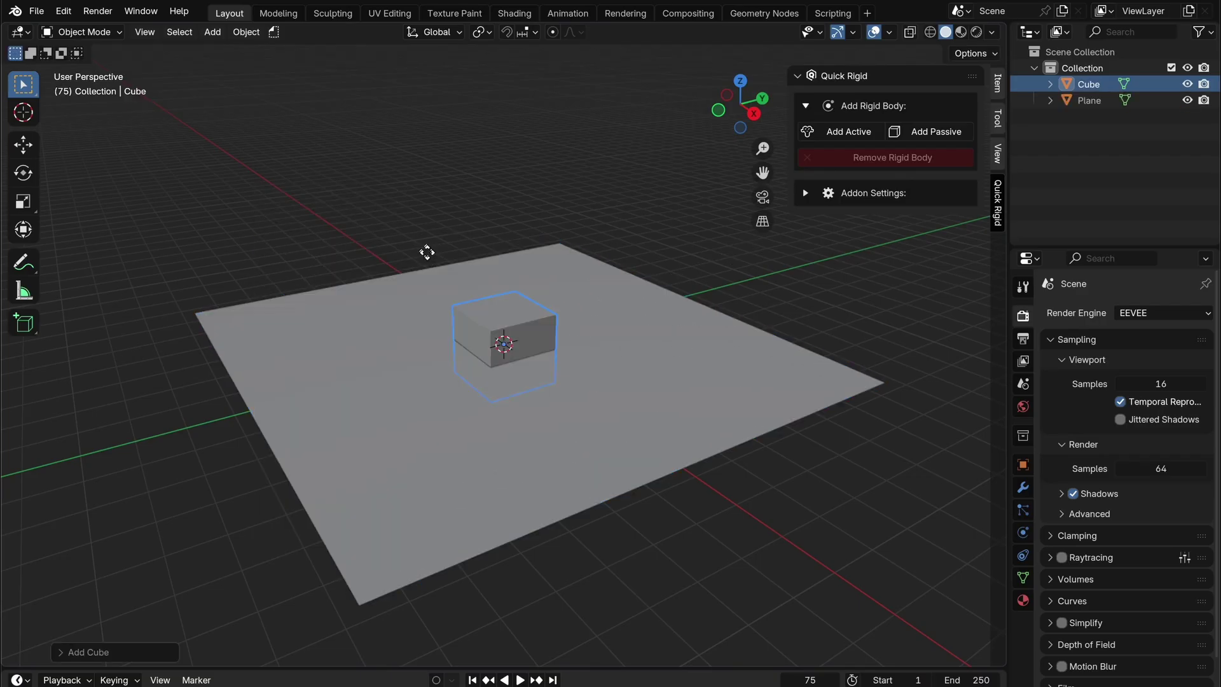
key(g)
key(z)
click(426, 87)
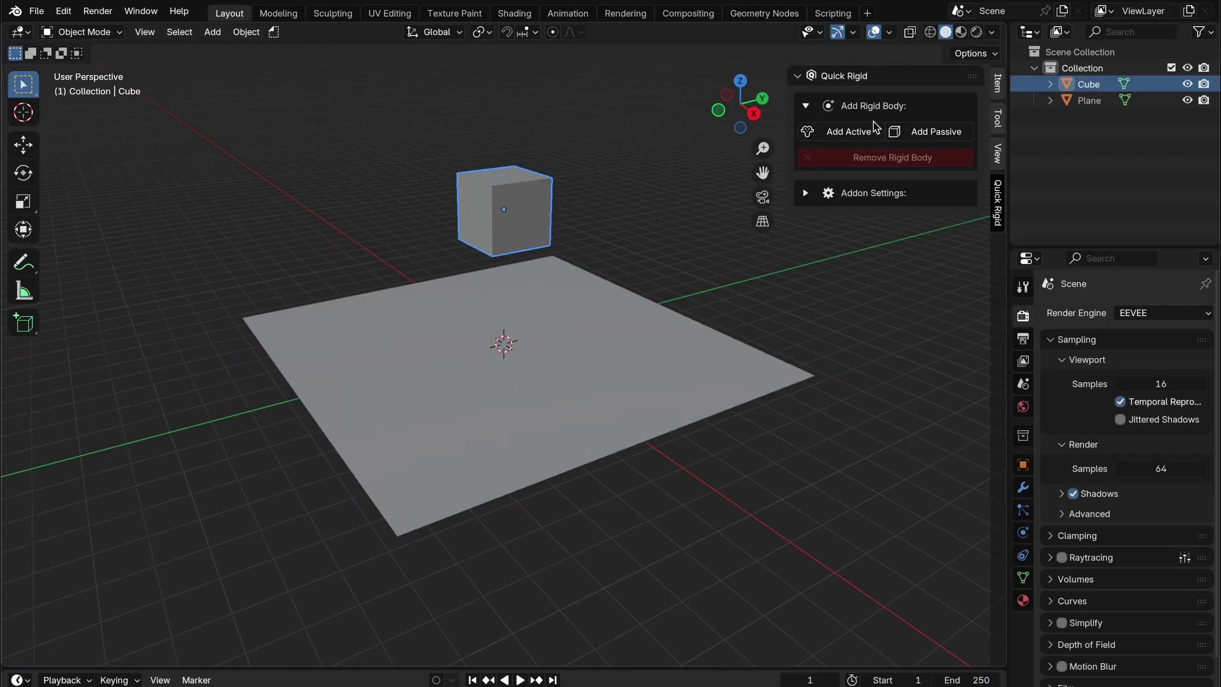
- Make the cube an active rigid body, play the simulation briefly and return to the first frame
click(876, 128)
key(space)
key(shift+Left)
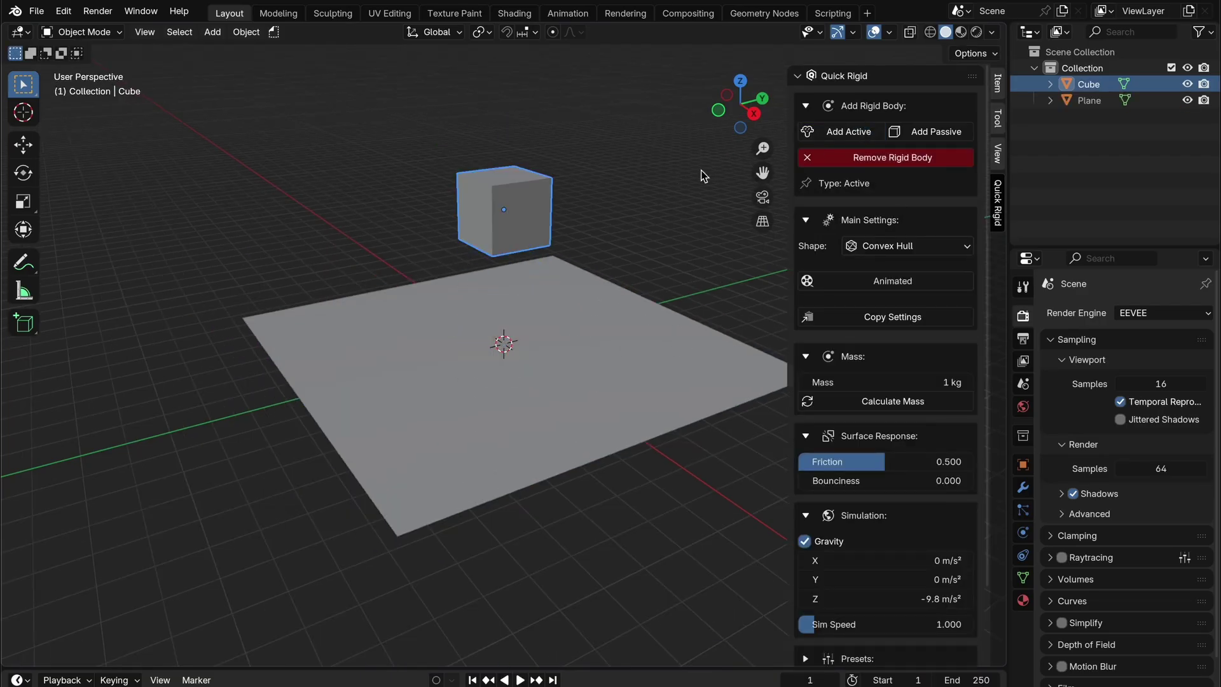
- Make the plane a passive rigid body and play the simulation
click(638, 304)
click(929, 132)
key(space)
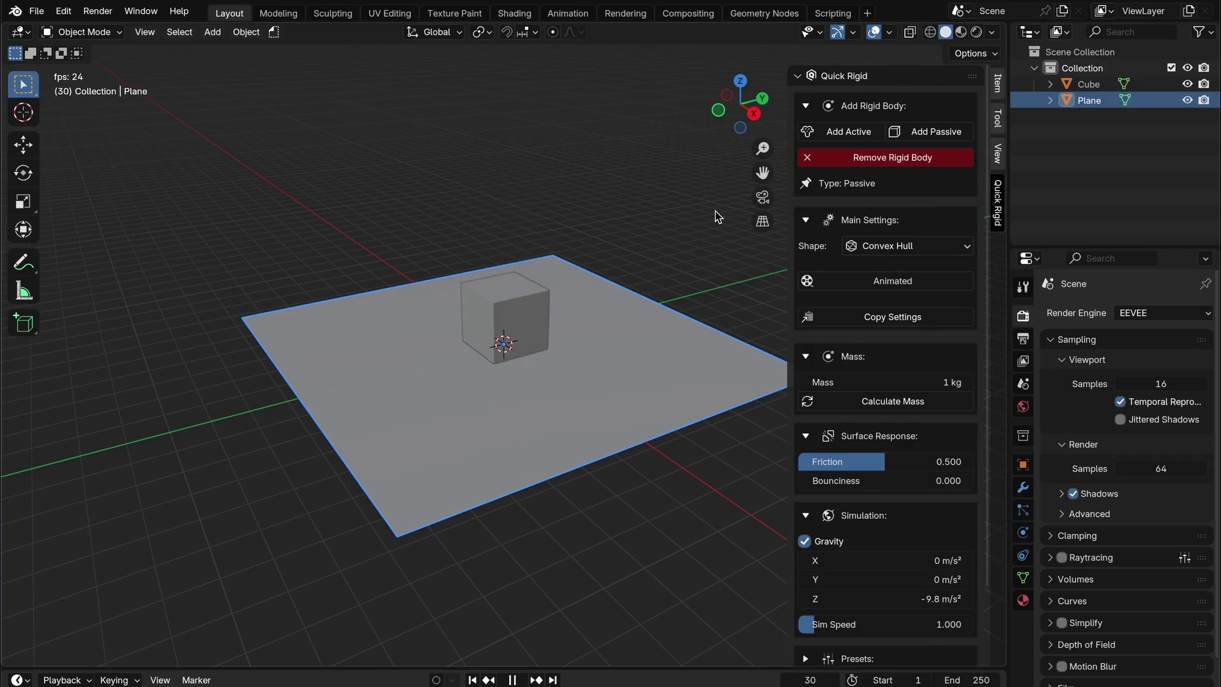
- Bring up the floating Quick Rigid menu for the cube and look over its rigid body options
shift+middle_drag(542, 208, 485, 208)
click(485, 207)
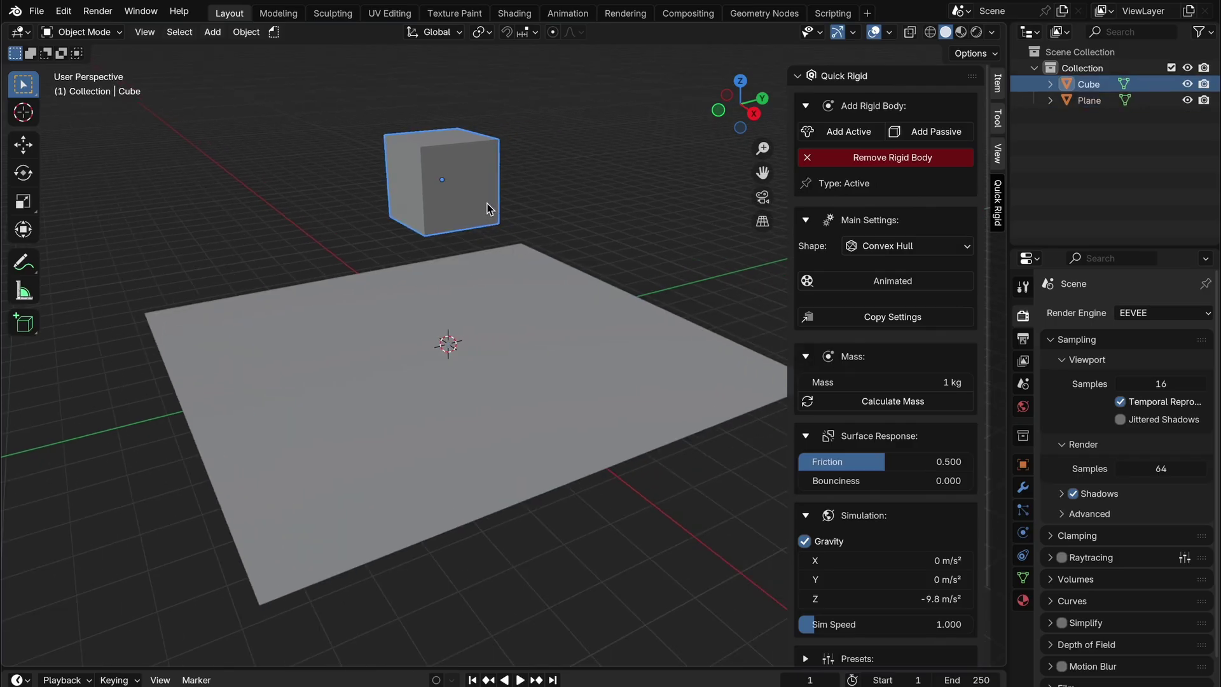
key(shift+r)
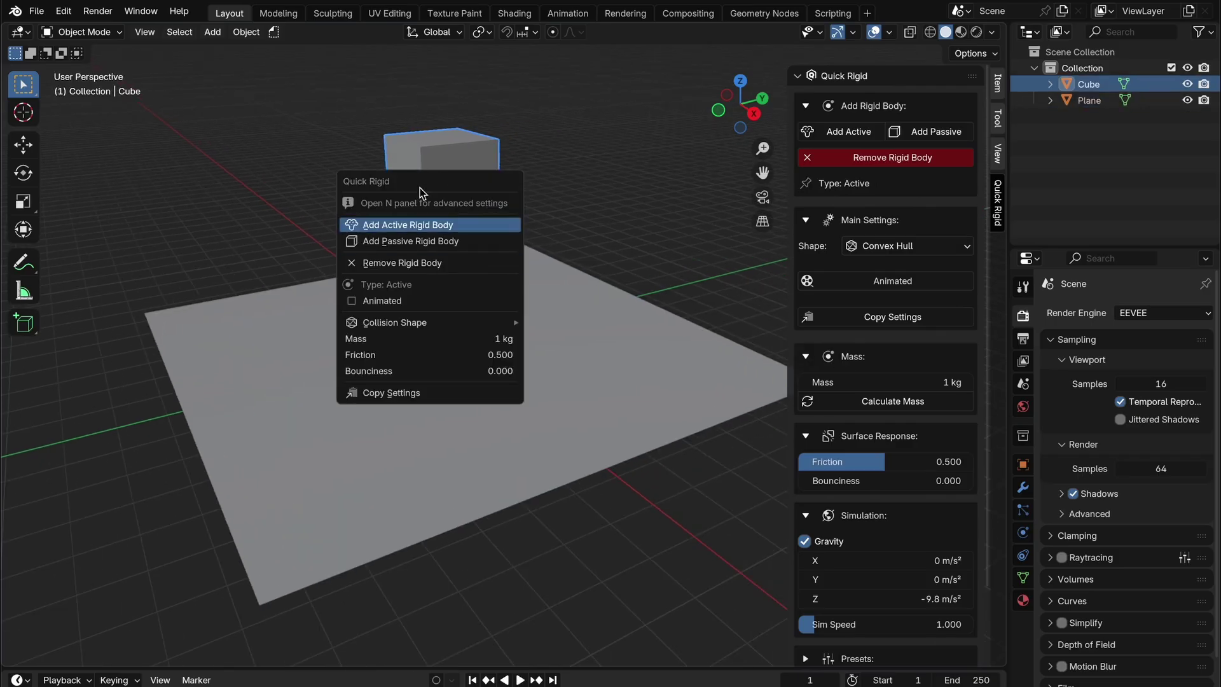
drag(449, 180, 540, 197)
scroll(842, 246, down, 3)
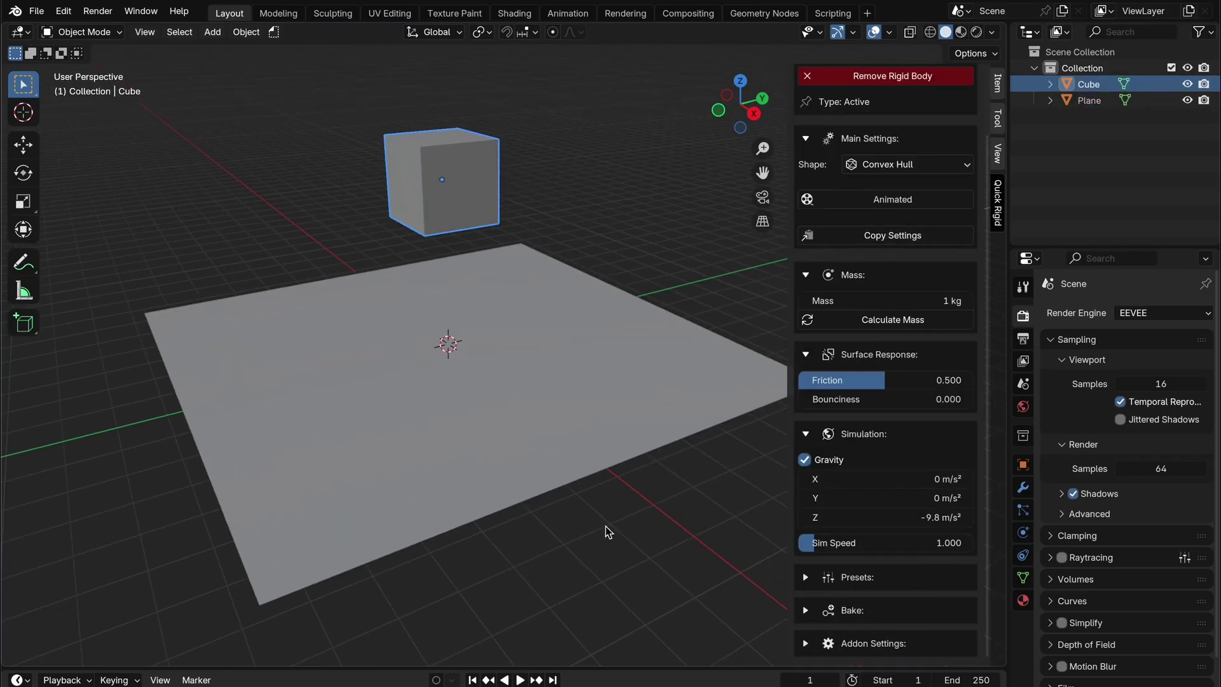
key(shift+ctrl+r)
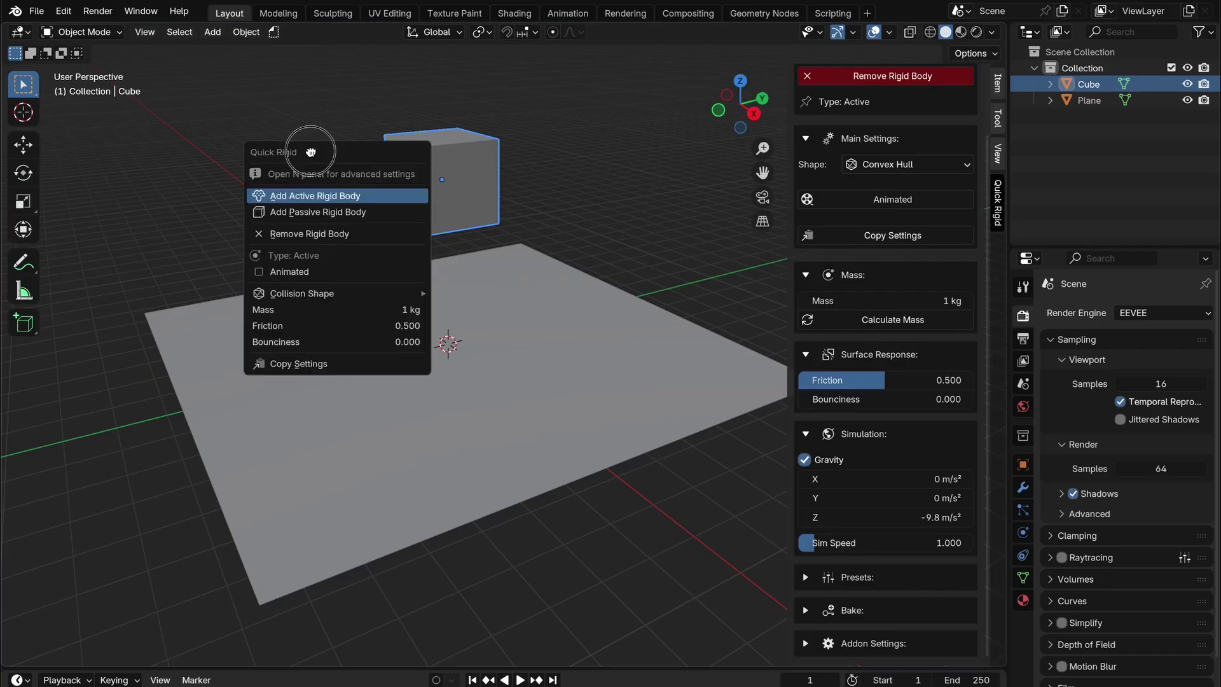
drag(310, 152, 365, 153)
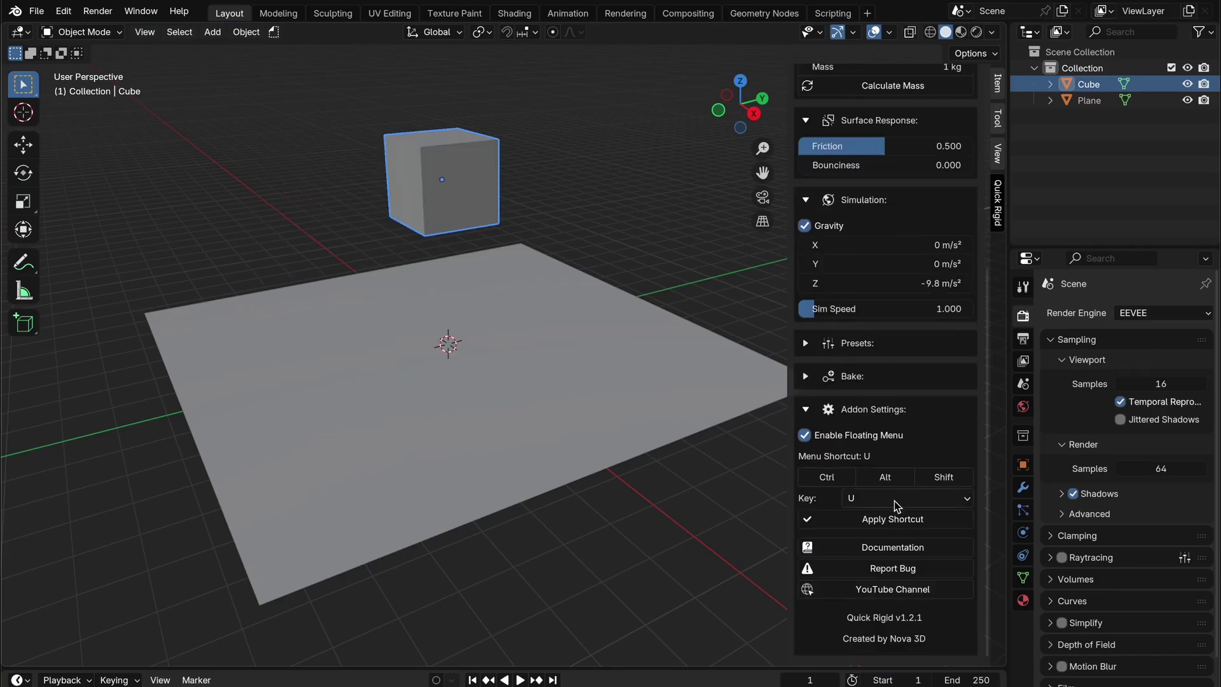
- Add Shift to the Quick Rigid floating menu's shortcut, apply it, and disable the floating menu
click(881, 503)
click(932, 478)
click(893, 519)
key(z)
drag(432, 296, 462, 218)
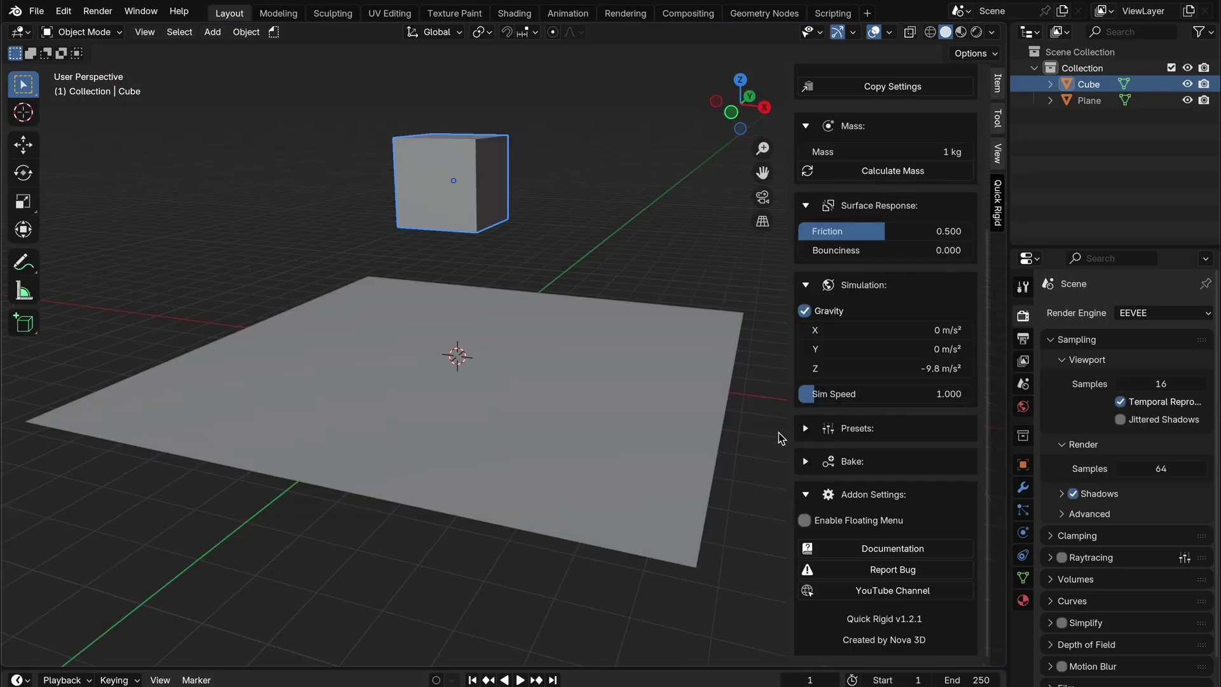
- Expand the rigid body presets and set the cube's bounciness to 1.000 and friction to 0.088
click(806, 429)
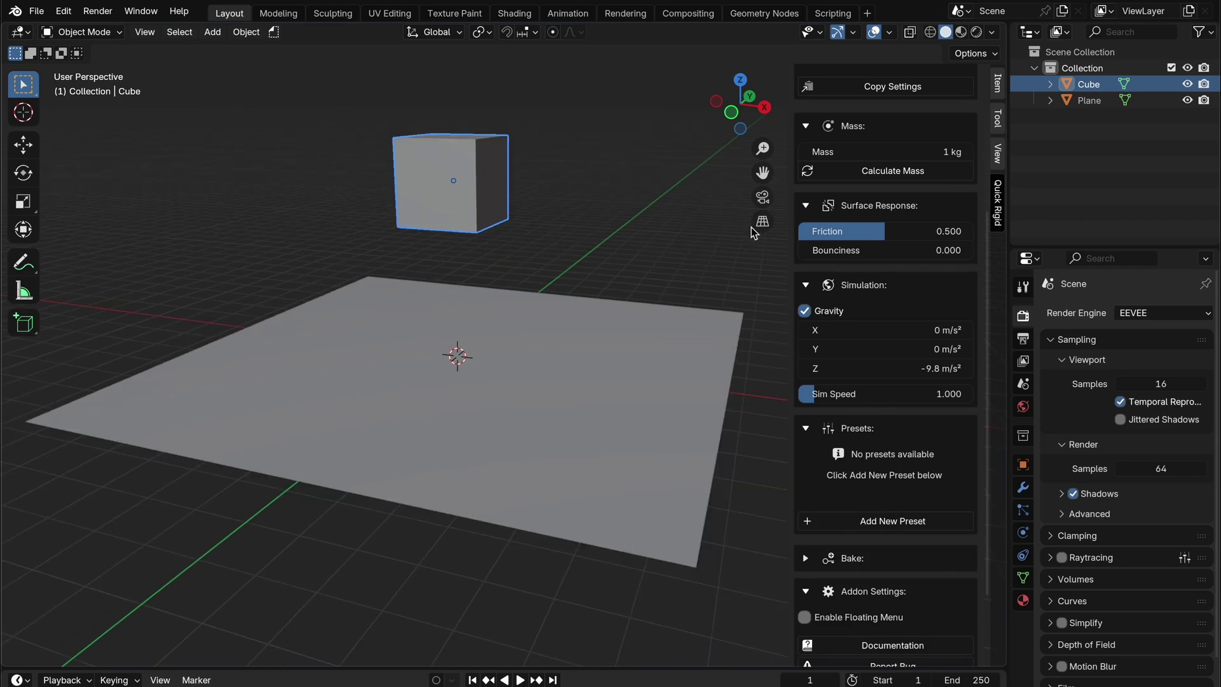
drag(884, 232, 903, 251)
drag(931, 329, 967, 329)
key(Escape)
drag(903, 251, 973, 250)
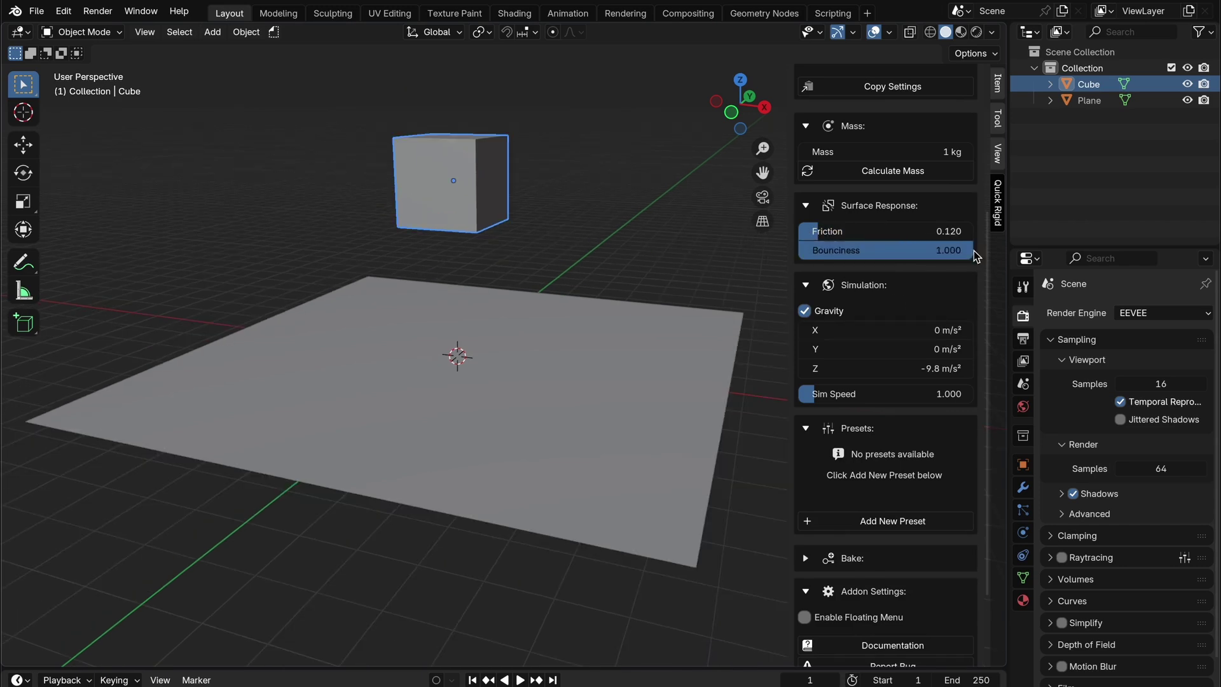
drag(820, 231, 814, 229)
- Set the cube's rigid body mass to 10000 kg
scroll(844, 197, up, 3)
scroll(846, 239, down, 1)
click(944, 218)
text(10000)
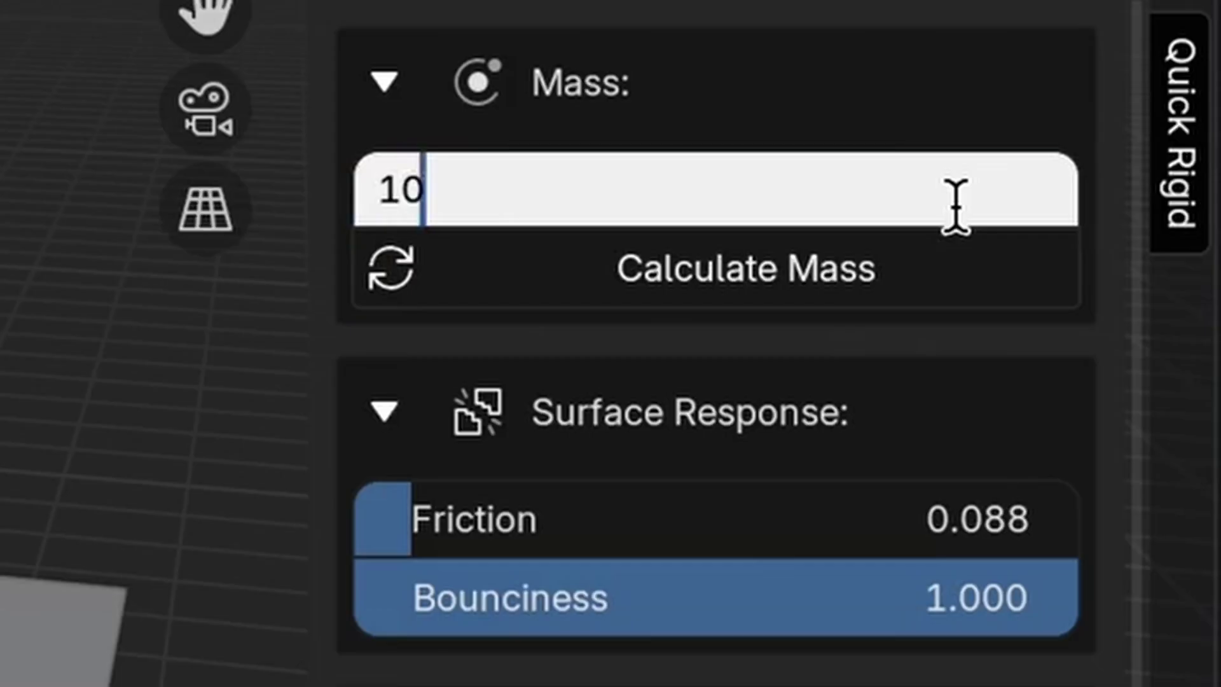
key(Return)
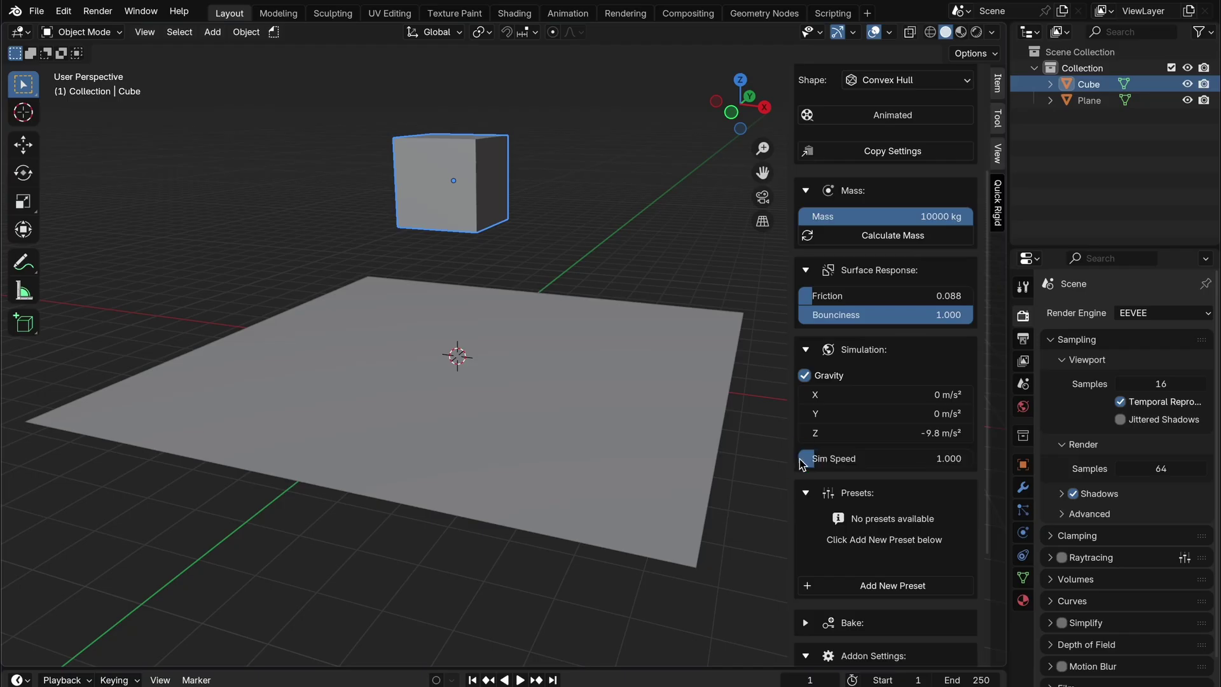
- Set the simulation speed to 4.249, play the animation and return to the first frame
drag(802, 459, 853, 458)
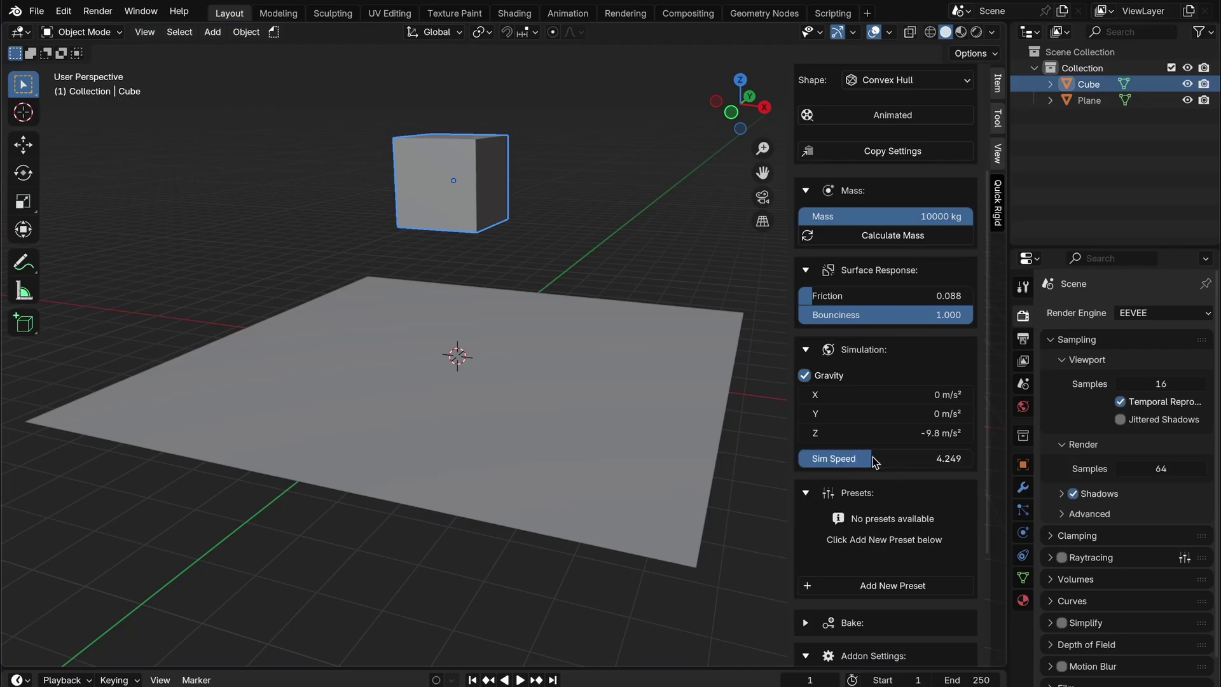
key(space)
key(shift+Left)
- Save the cube's rigid body settings as a new preset named subscribe
click(876, 588)
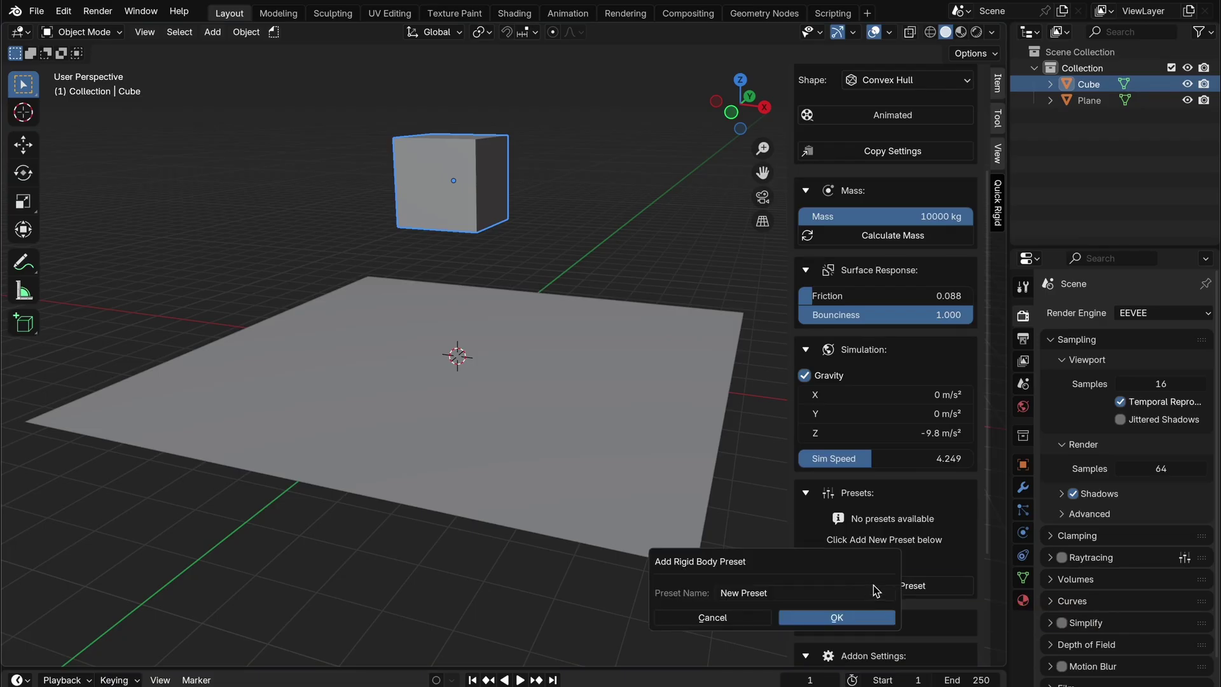
drag(803, 577, 716, 482)
click(713, 499)
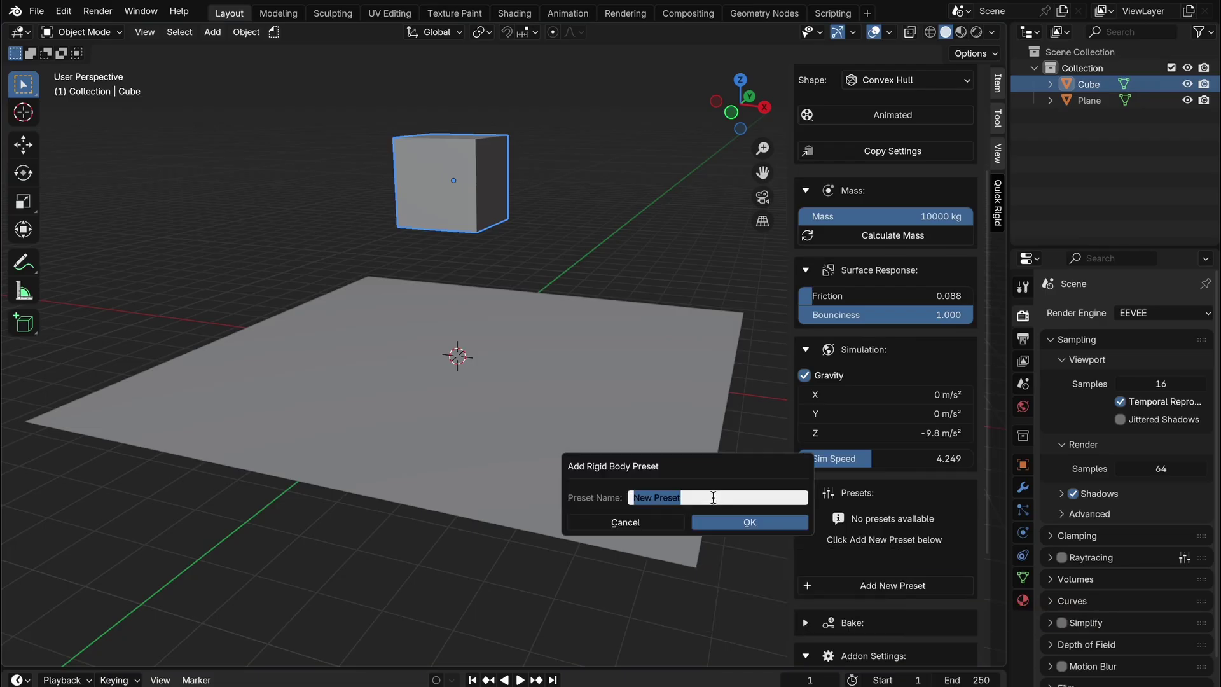
key(BackSpace)
text(subscrib)
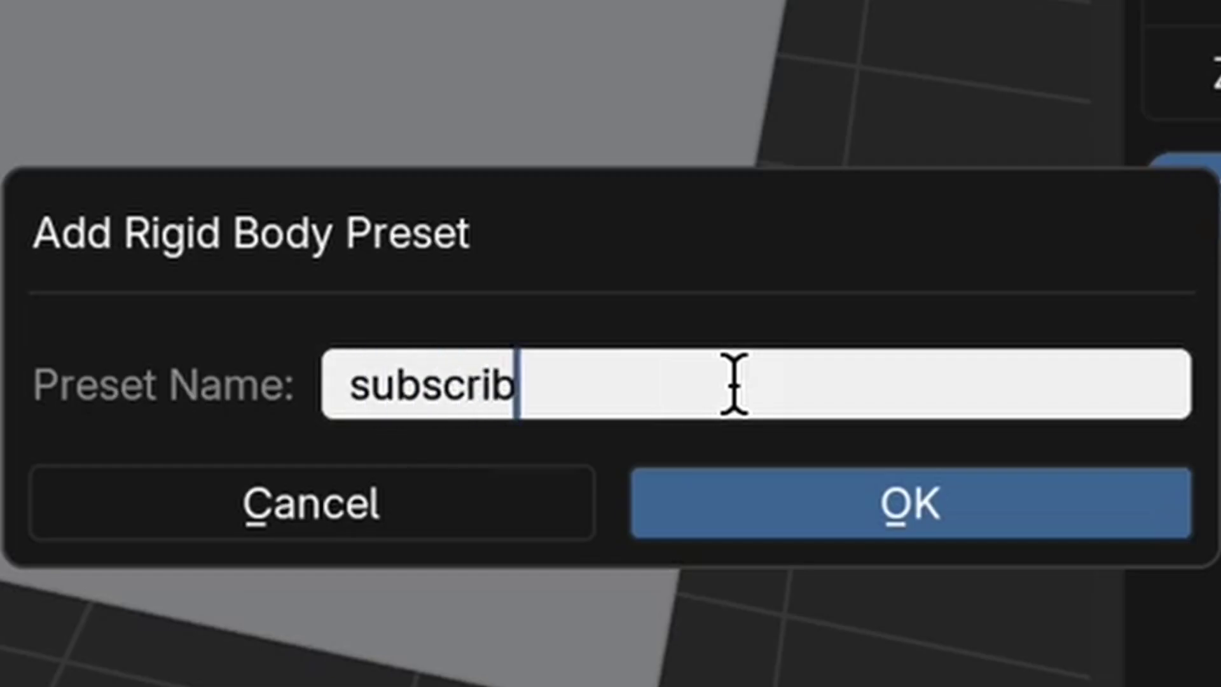
click(739, 522)
scroll(819, 464, down, 3)
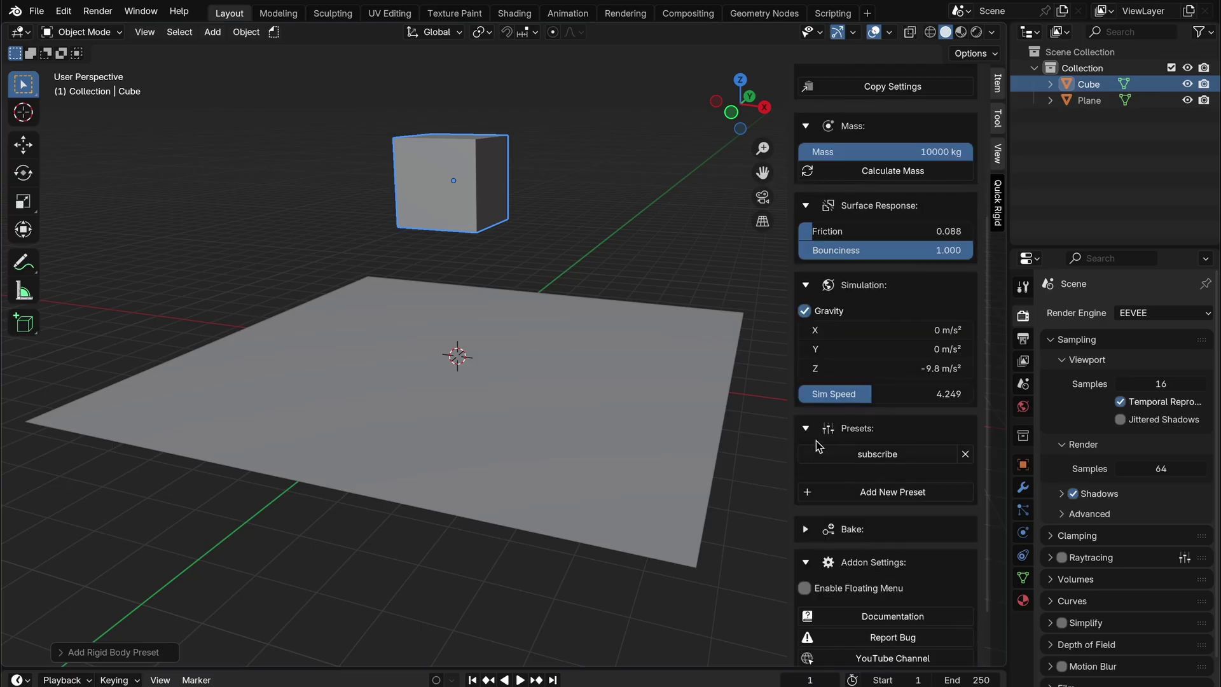
- Add a UV sphere, place it above the plane beside the cube and make it an active rigid body
middle_drag(738, 438, 771, 230)
middle_drag(563, 213, 594, 175)
key(shift+a)
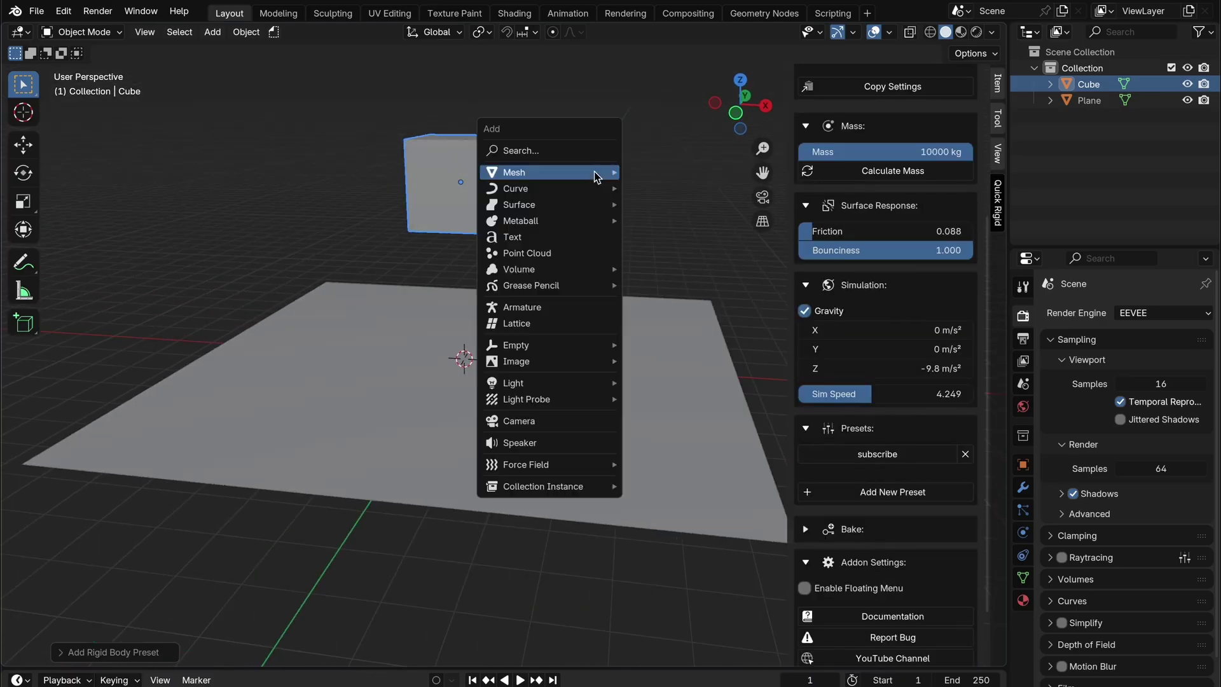
mouse_move(564, 176)
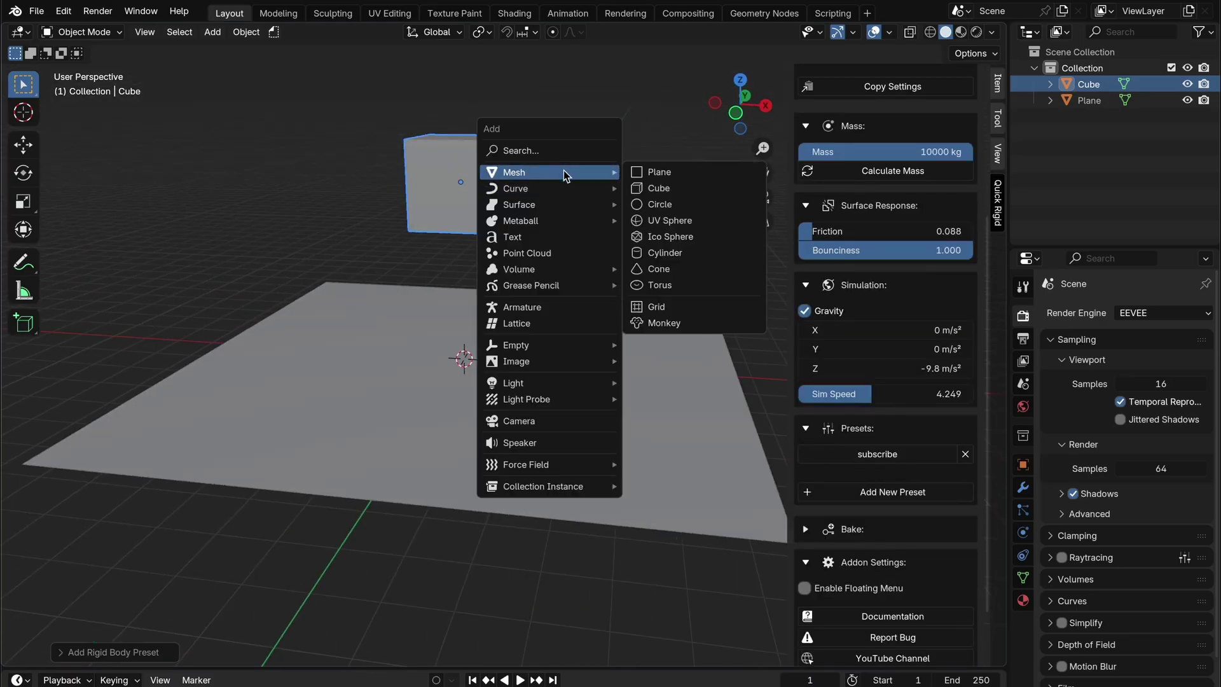
click(669, 220)
key(g)
click(785, 82)
click(849, 131)
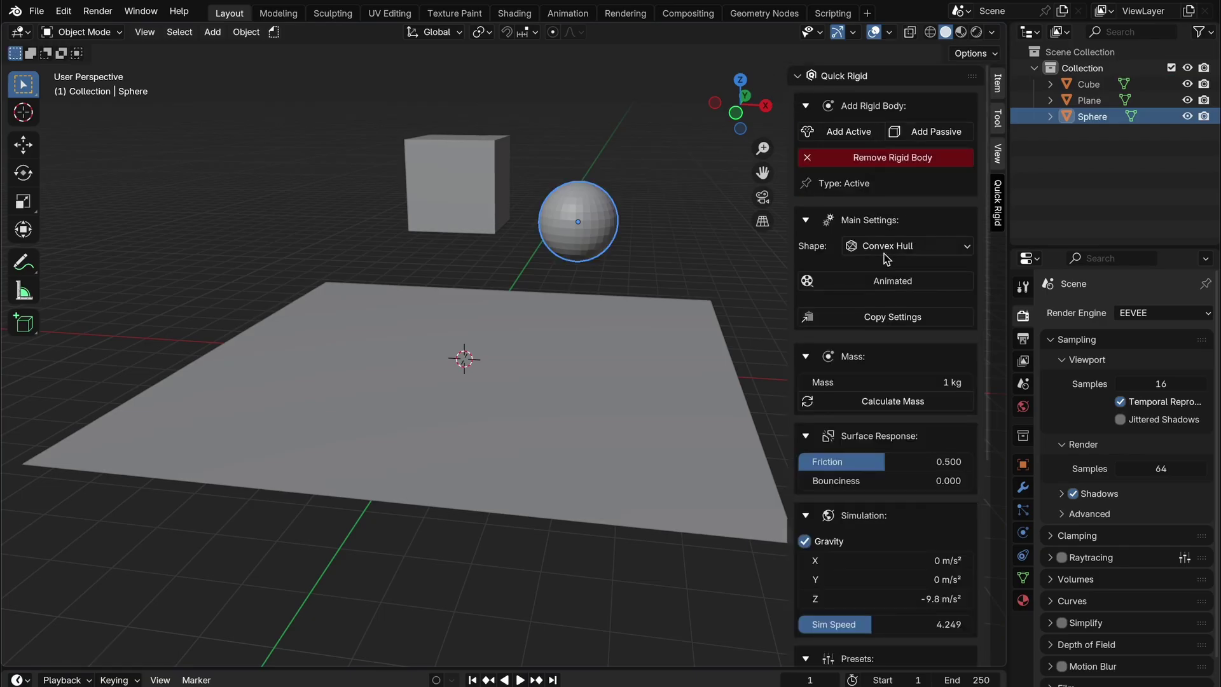
- Set the sphere's friction to 1.000 and bounciness to 0.197, and the X gravity to 1.2 m/s²
scroll(884, 286, down, 5)
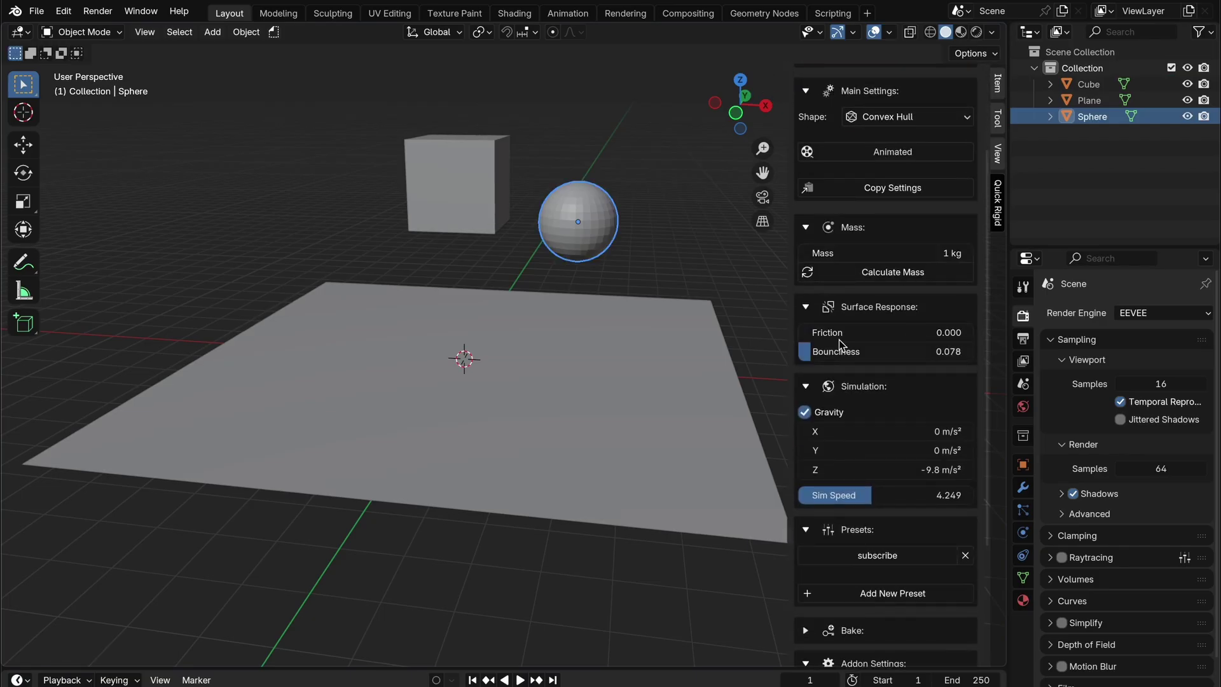
drag(913, 350, 938, 350)
drag(914, 432, 935, 432)
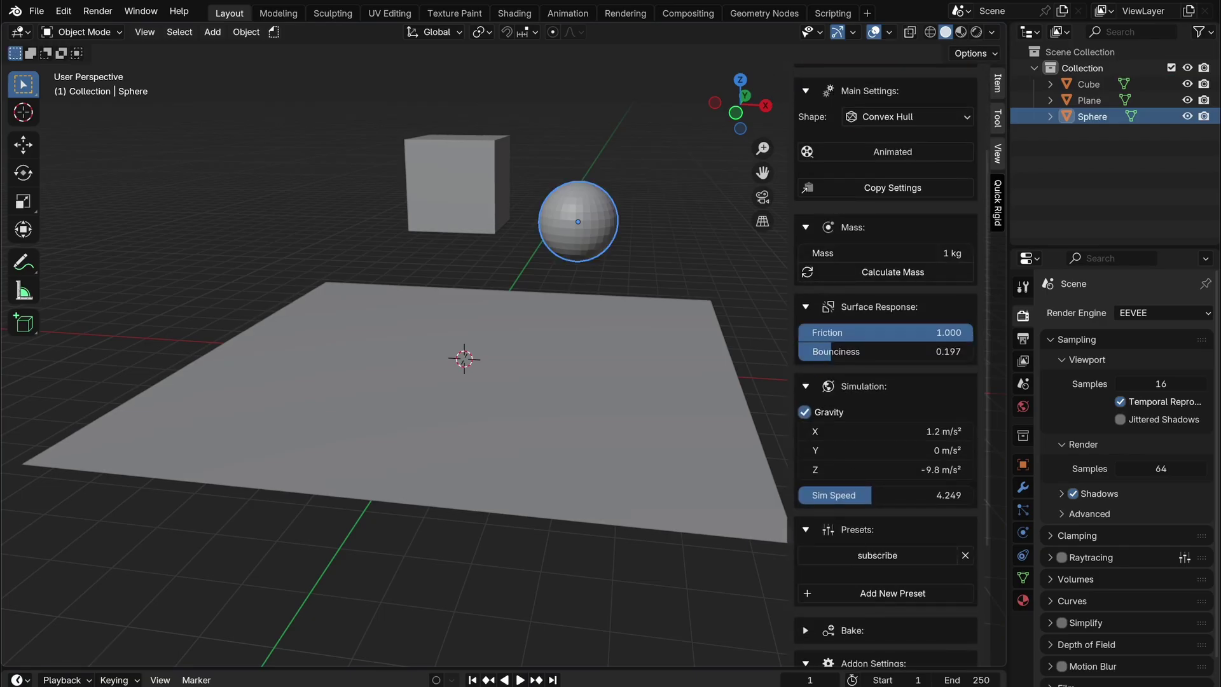
- Calculate the sphere's mass and apply the subscribe rigid body preset to it
click(916, 273)
scroll(840, 547, down, 1)
click(872, 525)
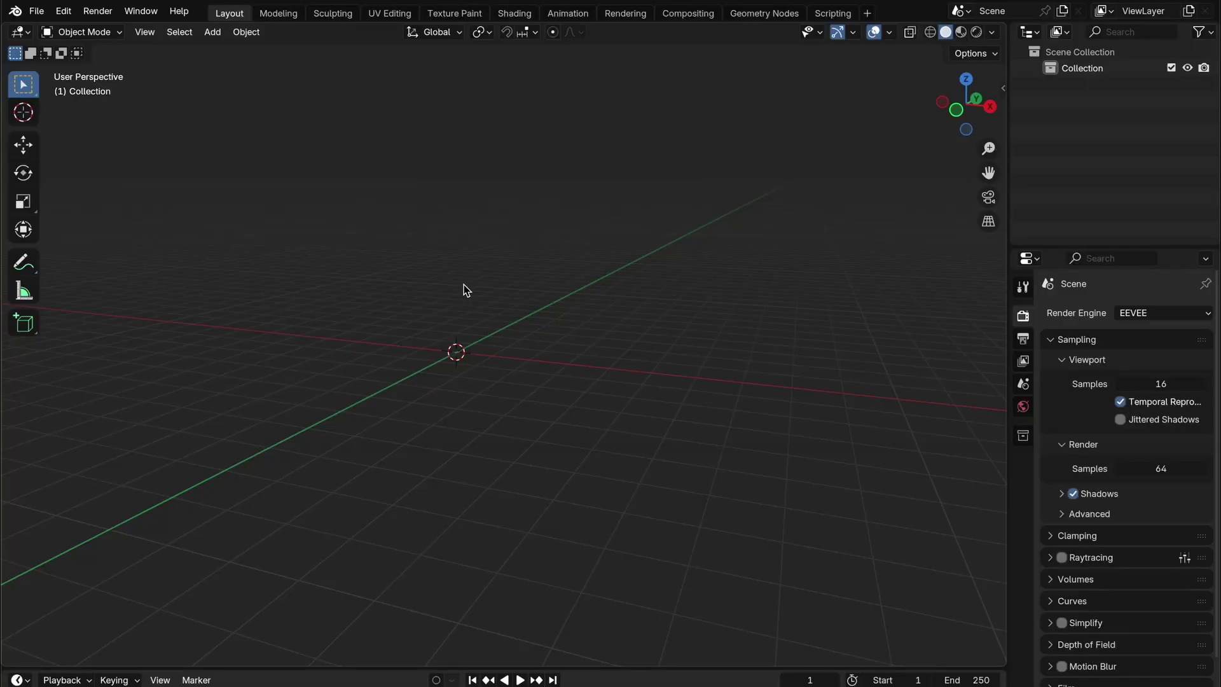
- Switch the 3D Viewport area to the Image Editor and on to the Shader Editor using the editor switcher popup
key(ctrl+Tab)
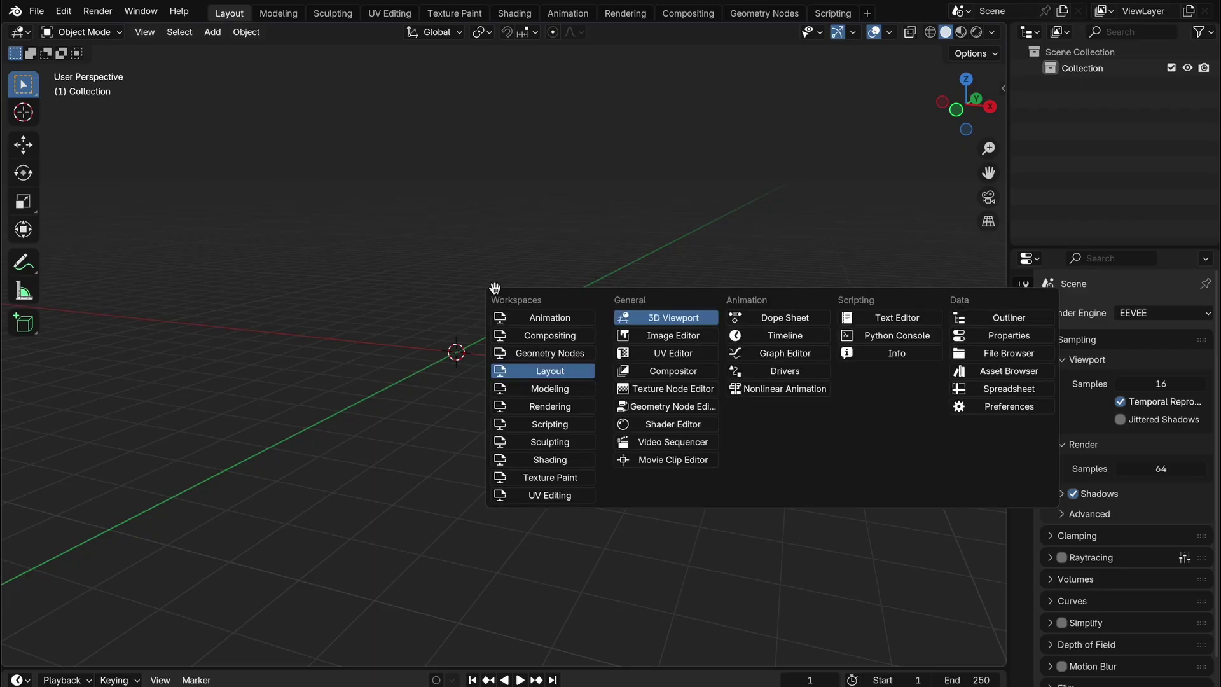
click(659, 333)
key(ctrl+Tab)
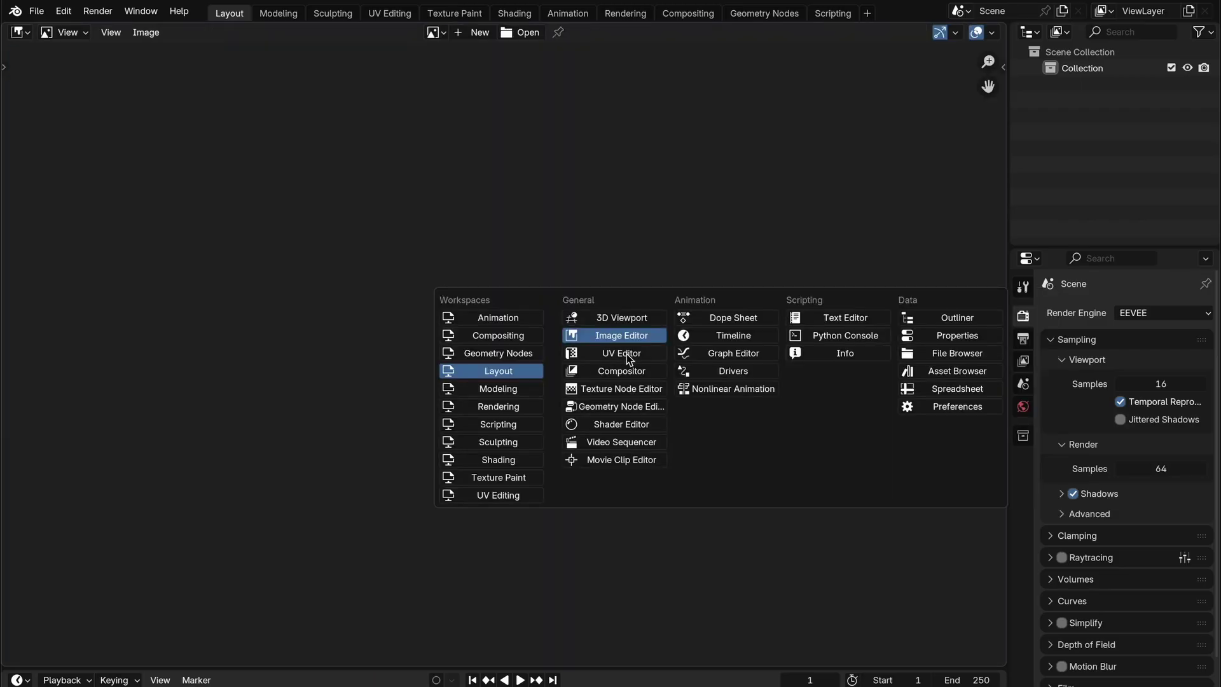
click(621, 353)
drag(633, 294, 619, 249)
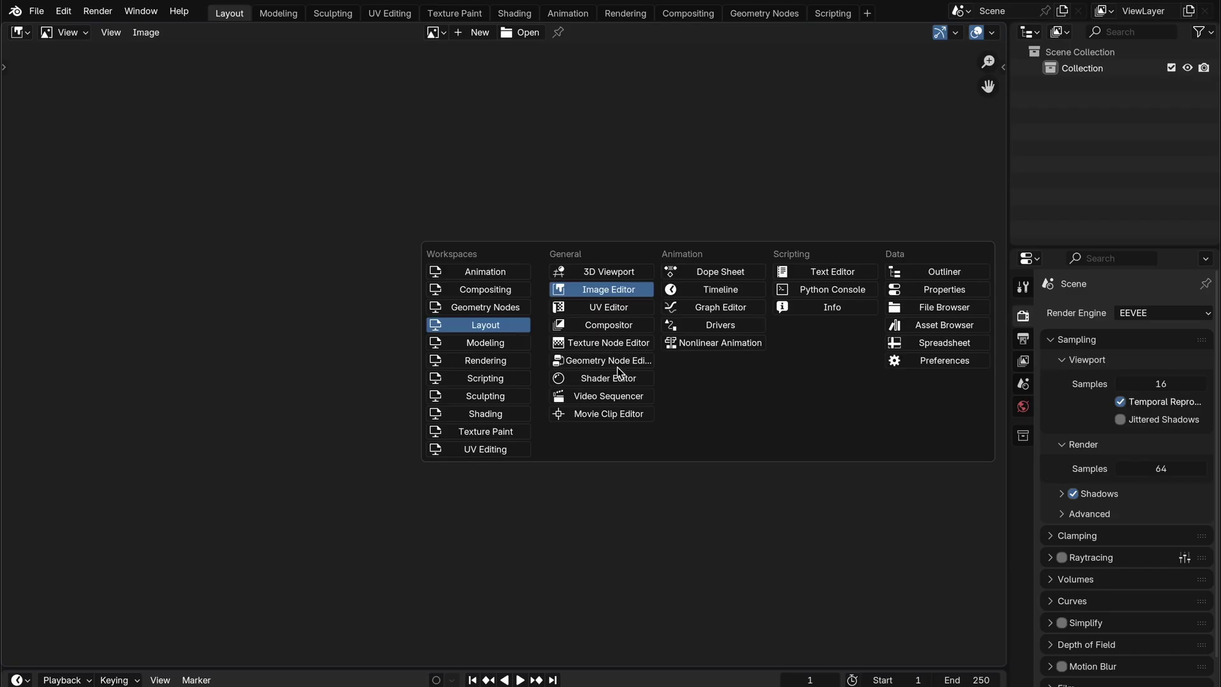
click(628, 384)
- Switch the Timeline area to the Graph Editor and reposition some of the cube's keyframes
key(ctrl+Tab)
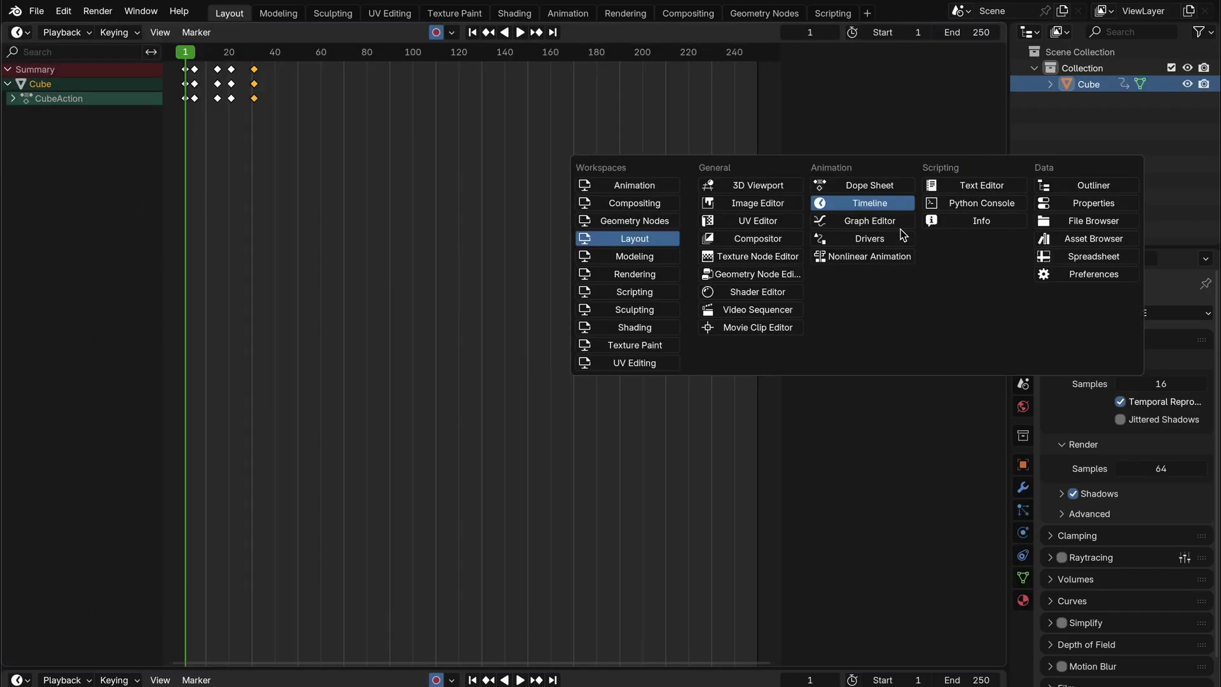
click(886, 223)
middle_drag(284, 240, 437, 232)
drag(336, 208, 446, 316)
key(b)
key(g)
click(456, 223)
- Move the green curve's last keyframe to about frame 48 at a value of about 0.6
click(420, 346)
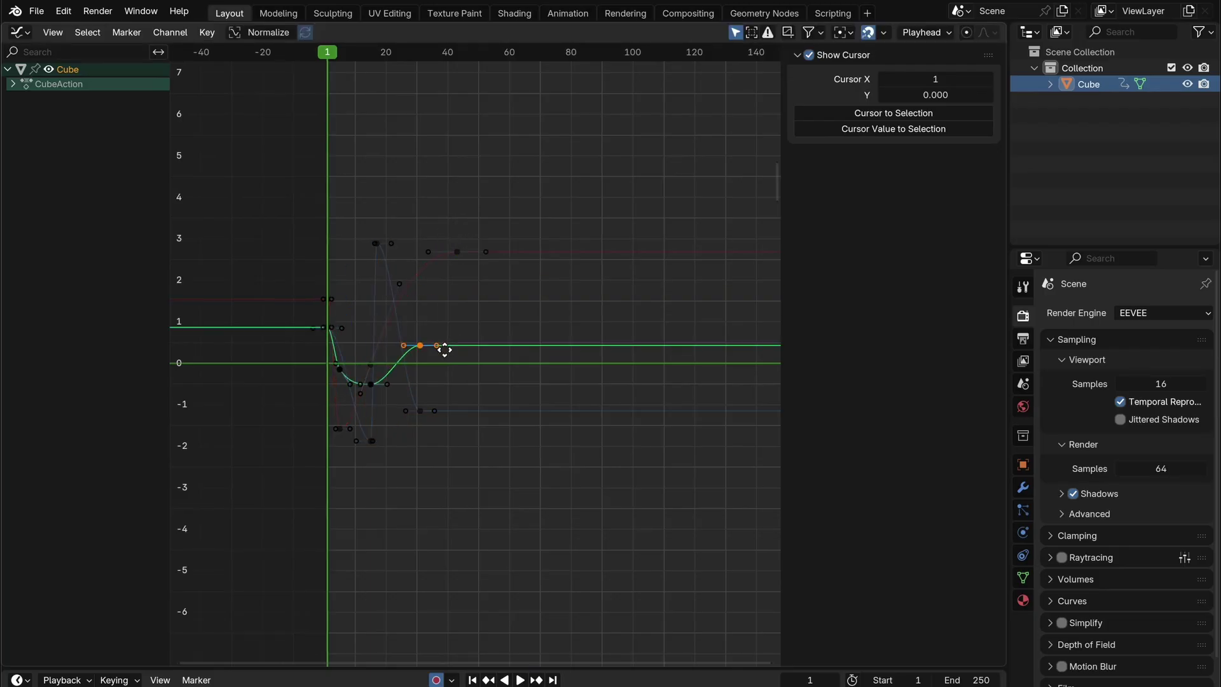
key(g)
click(503, 344)
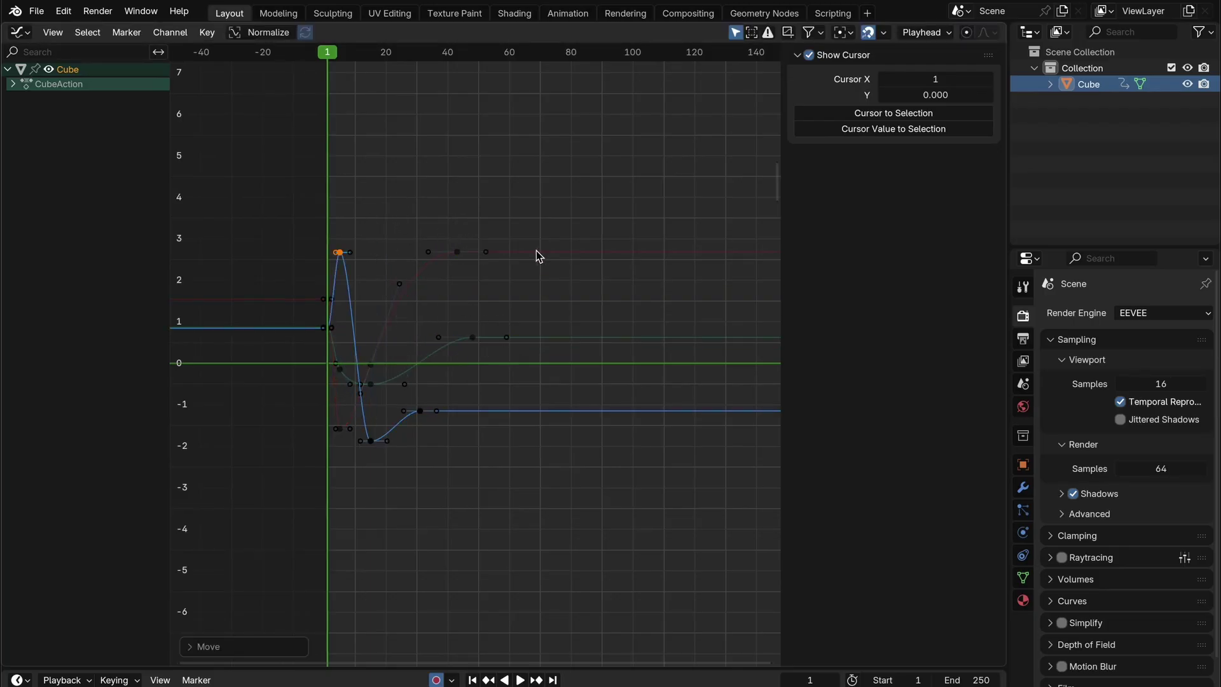
- Return the area to the 3D Viewport, play the cube's animation and stop it
key(ctrl+Tab)
click(705, 279)
key(space)
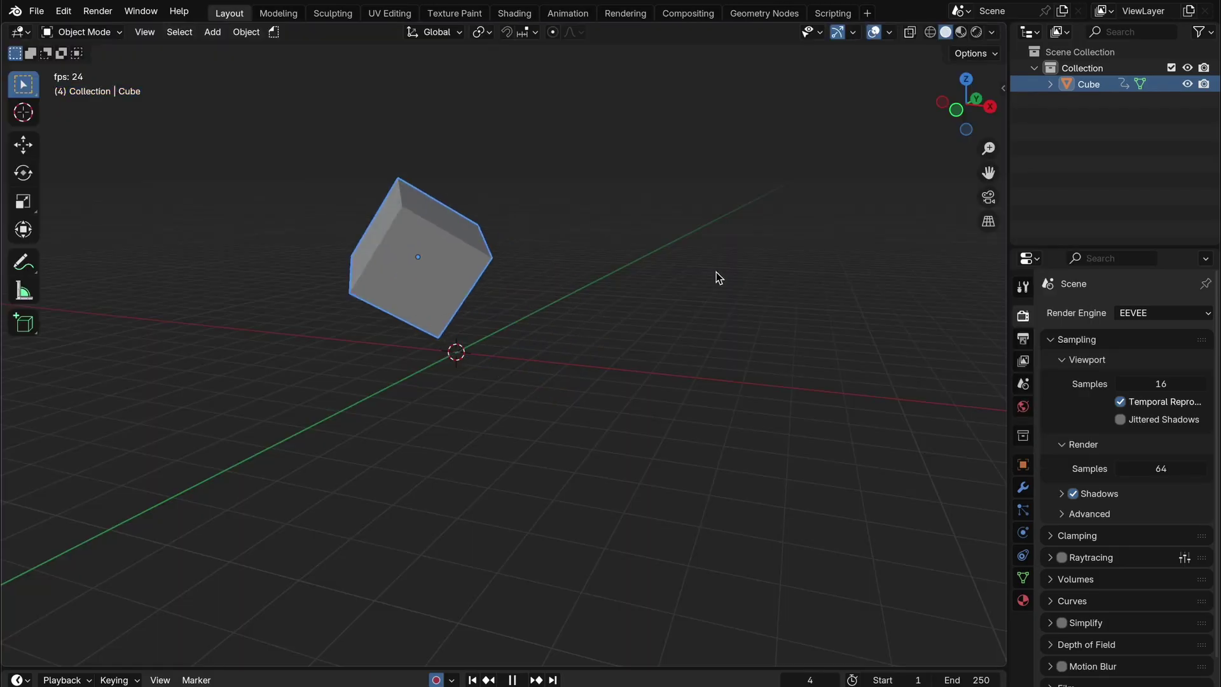
key(Escape)
- Switch to the Sculpting workspace and sculpt strokes on the cube's faces with the Draw and Pinch Point Cloth brushes
key(shift+F1)
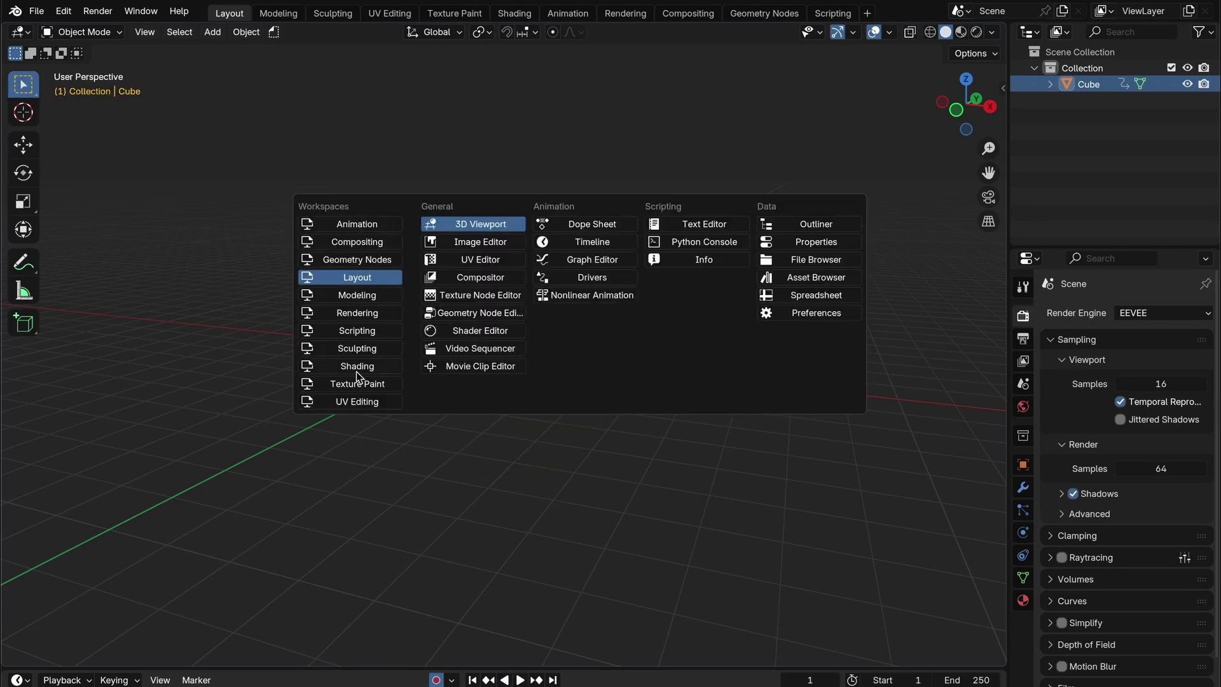
click(357, 348)
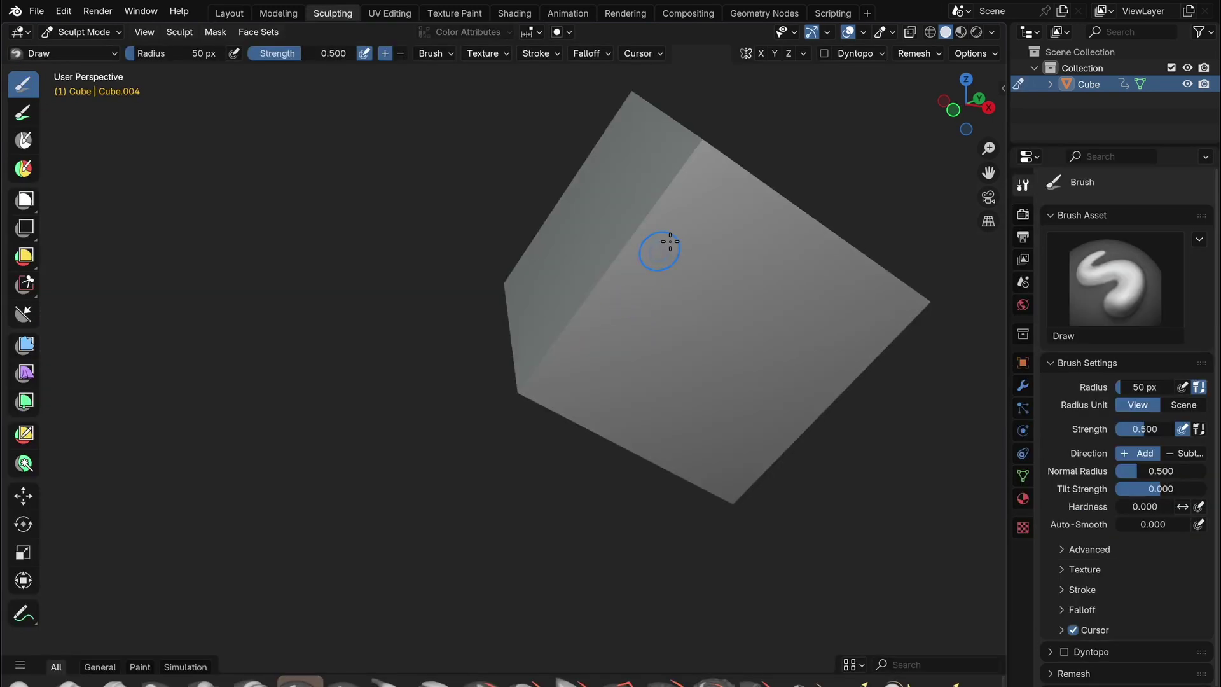
mouse_move(654, 251)
mouse_down()
mouse_move(655, 282)
mouse_move(654, 239)
mouse_up()
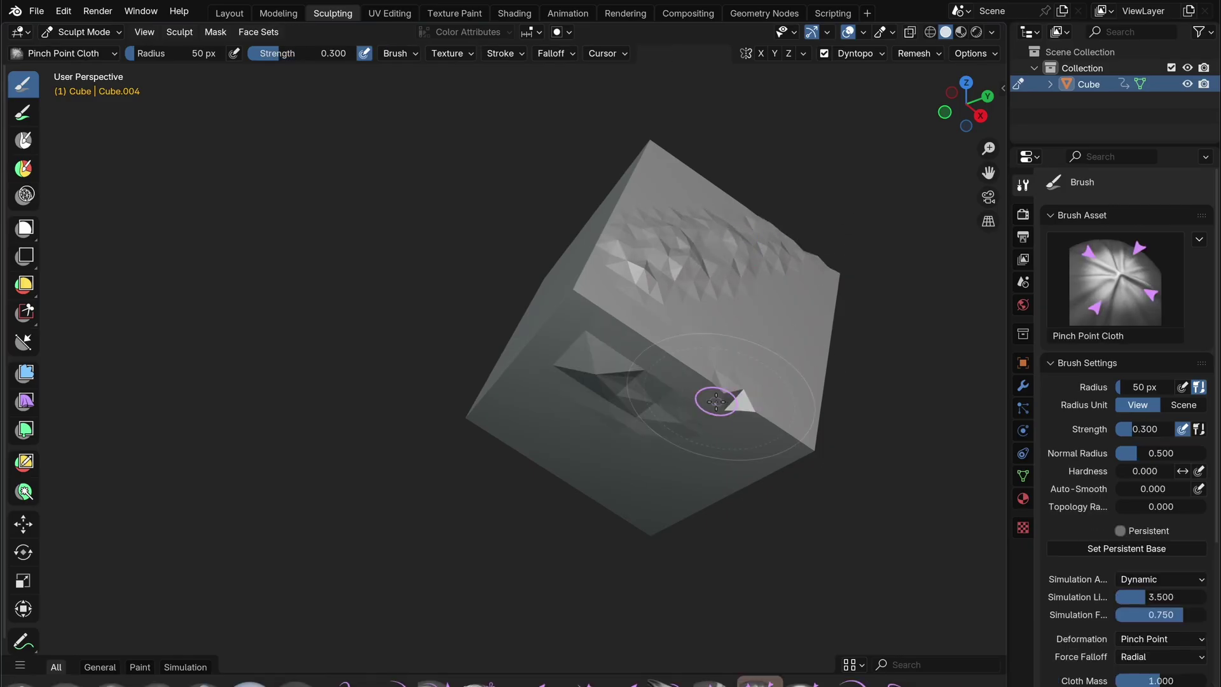
- Switch back to the Layout workspace and inspect the sculpted cube
key(shift+F1)
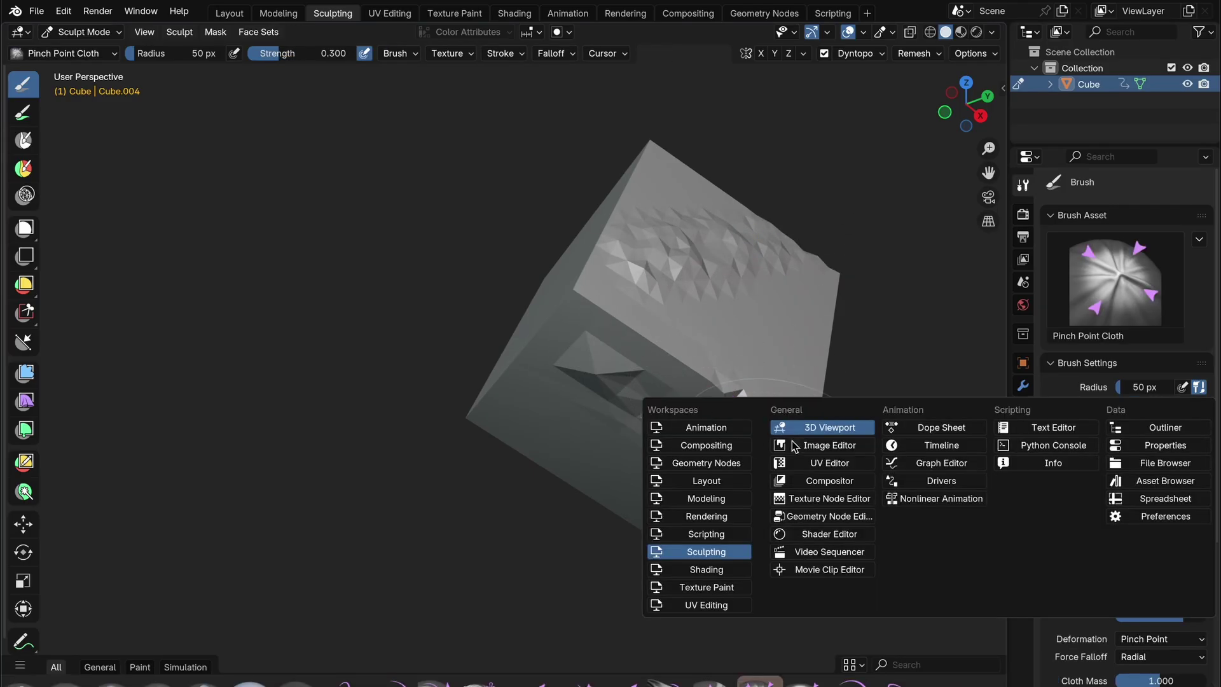
click(700, 481)
middle_drag(392, 253, 544, 284)
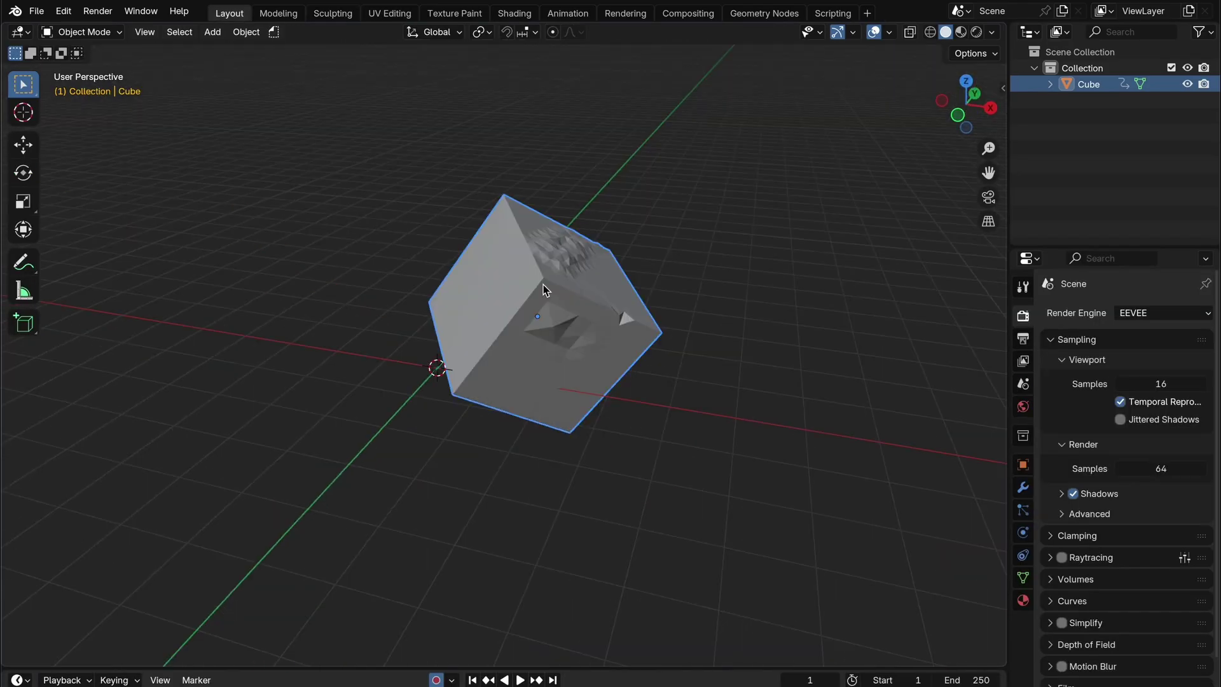
key(alt+super+r)
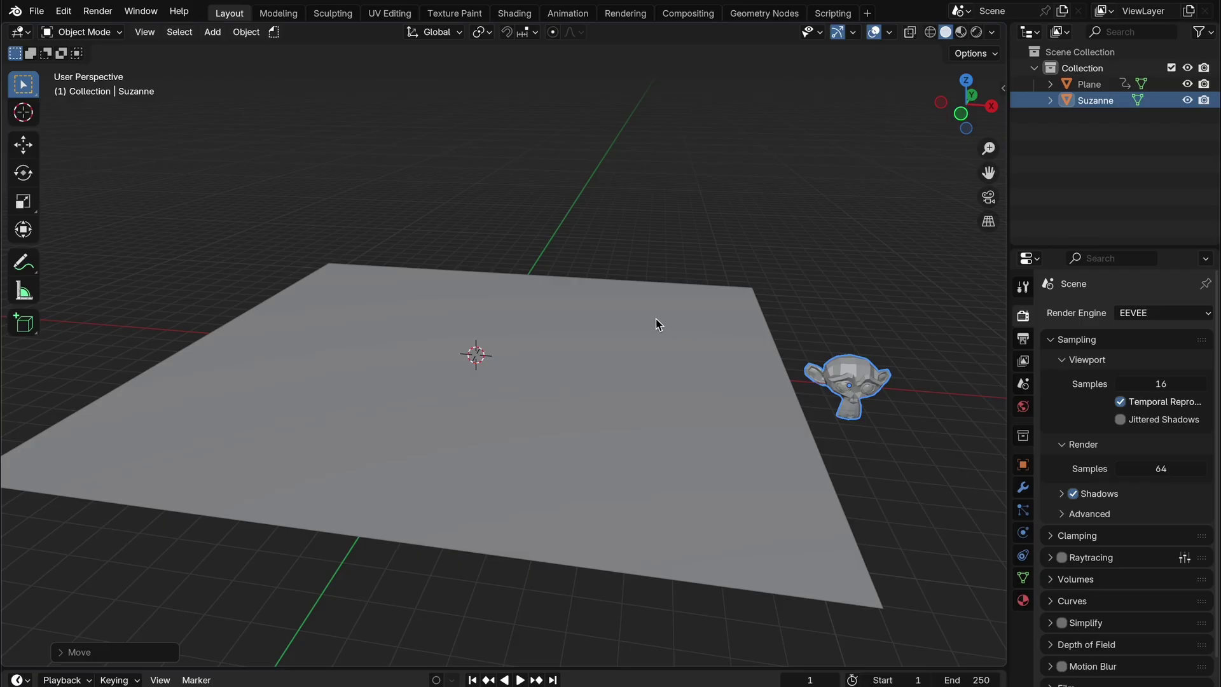
- Select the monkey head and the plane as the active object, and start Scatter Objects
middle_drag(655, 320, 695, 333)
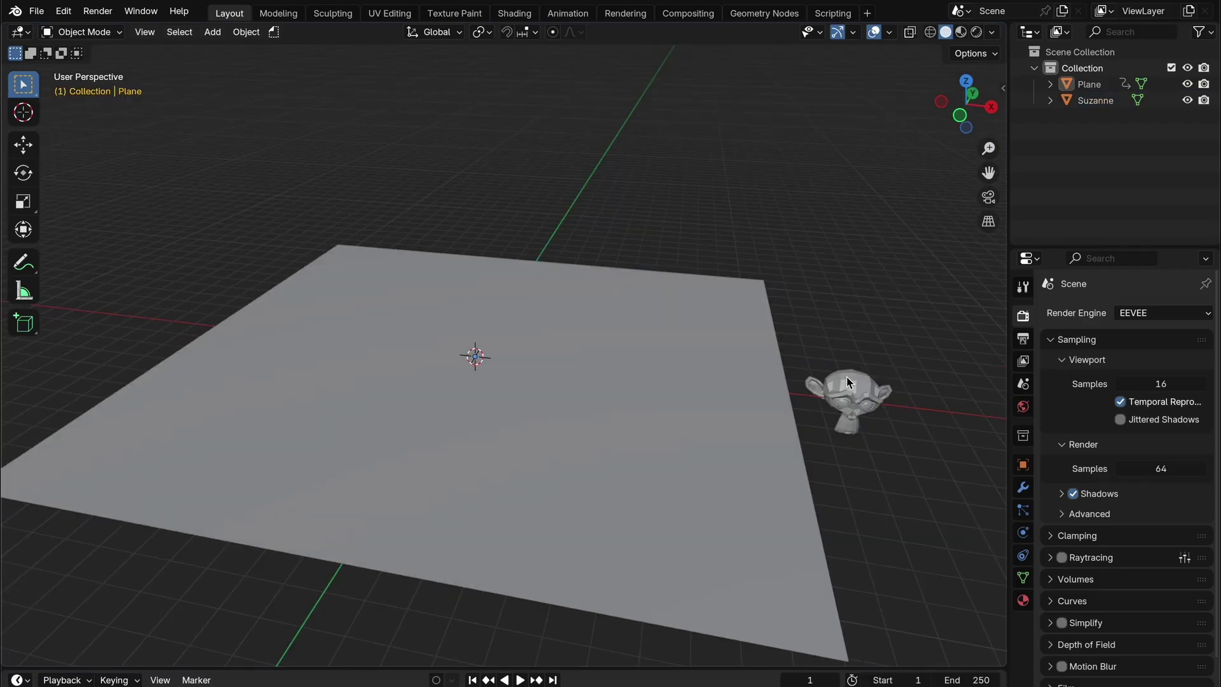
click(848, 382)
shift+click(772, 367)
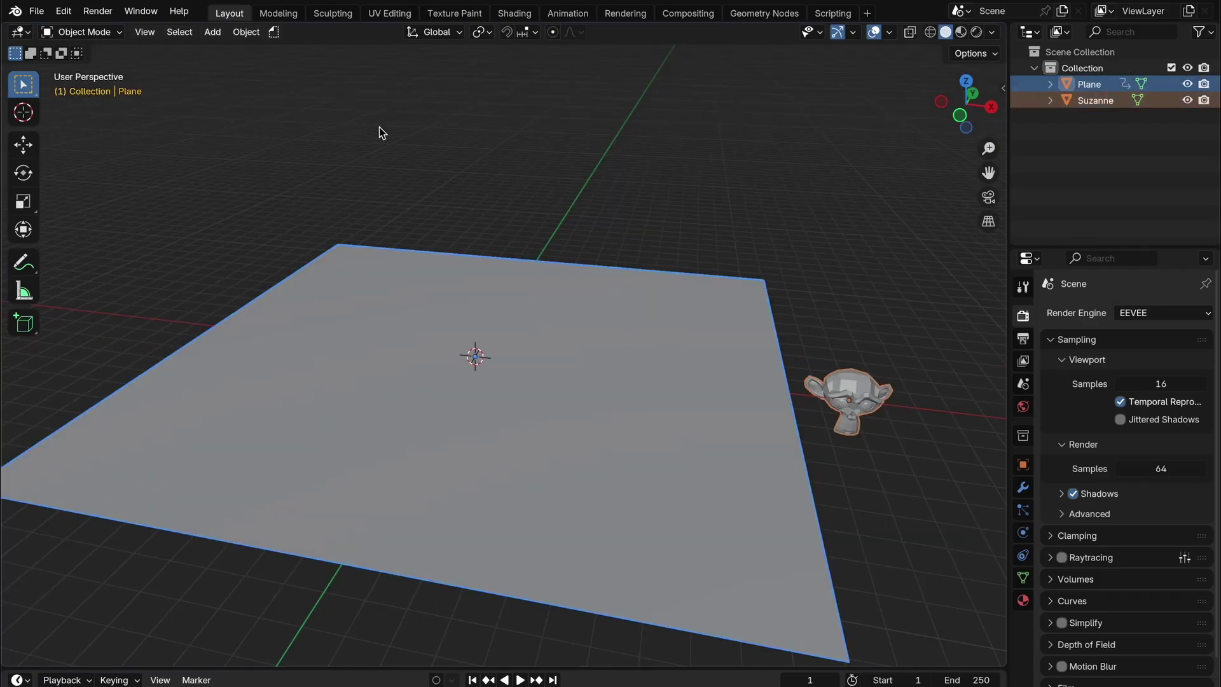
click(243, 34)
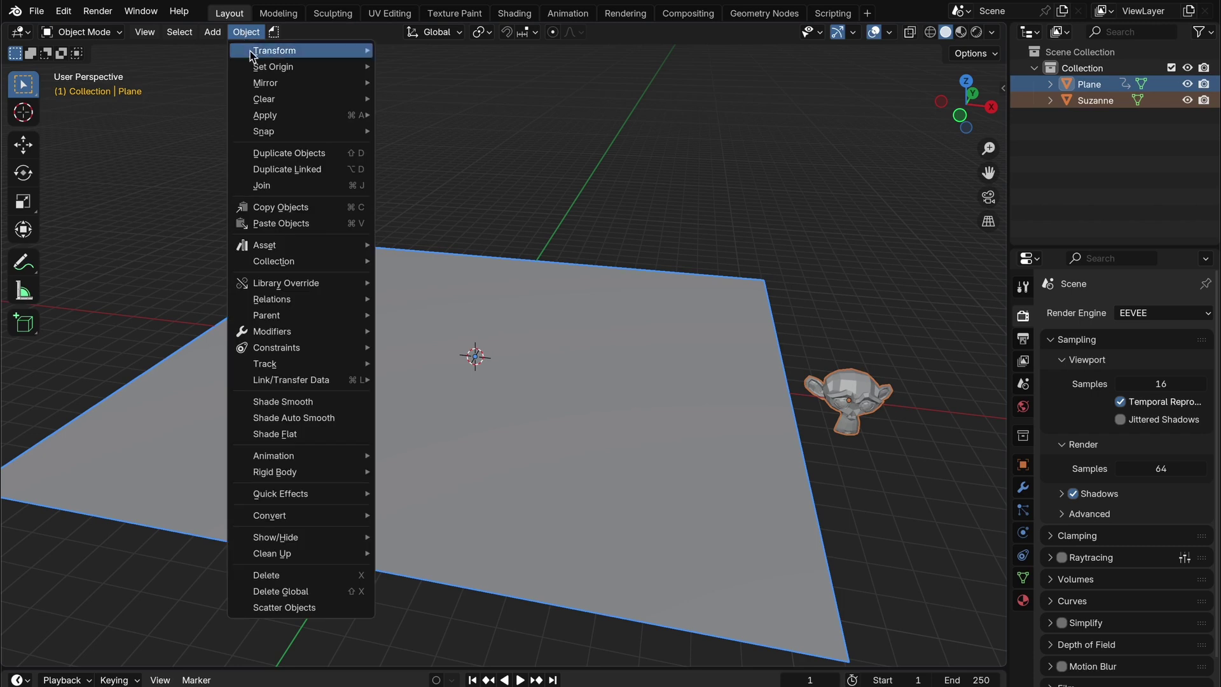
click(285, 609)
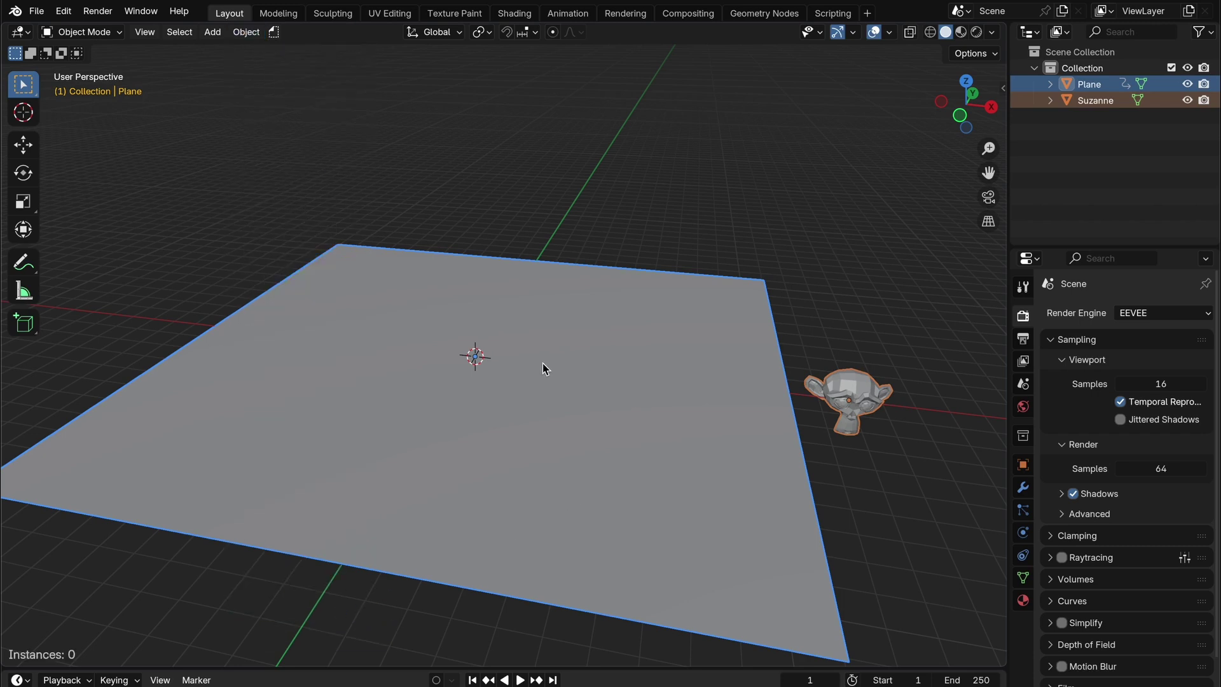
- Paint a long curved scatter stroke across the plane
middle_drag(542, 366, 619, 405)
mouse_move(662, 477)
mouse_down()
mouse_move(532, 350)
mouse_move(379, 362)
mouse_move(299, 493)
mouse_up()
mouse_move(639, 442)
middle_down()
mouse_move(681, 400)
mouse_move(630, 421)
mouse_move(564, 380)
mouse_move(516, 373)
mouse_move(556, 401)
mouse_move(573, 438)
middle_up()
scroll(629, 421, up, 5)
scroll(562, 414, down, 4)
scroll(570, 410, up, 1)
mouse_move(568, 395)
middle_down()
mouse_move(570, 410)
mouse_move(442, 362)
mouse_move(497, 335)
mouse_move(634, 337)
middle_up()
- Set the Object Scatter density to 16.31, radius to 3.4 m and scale to 0.26, and confirm the scatter
click(1023, 288)
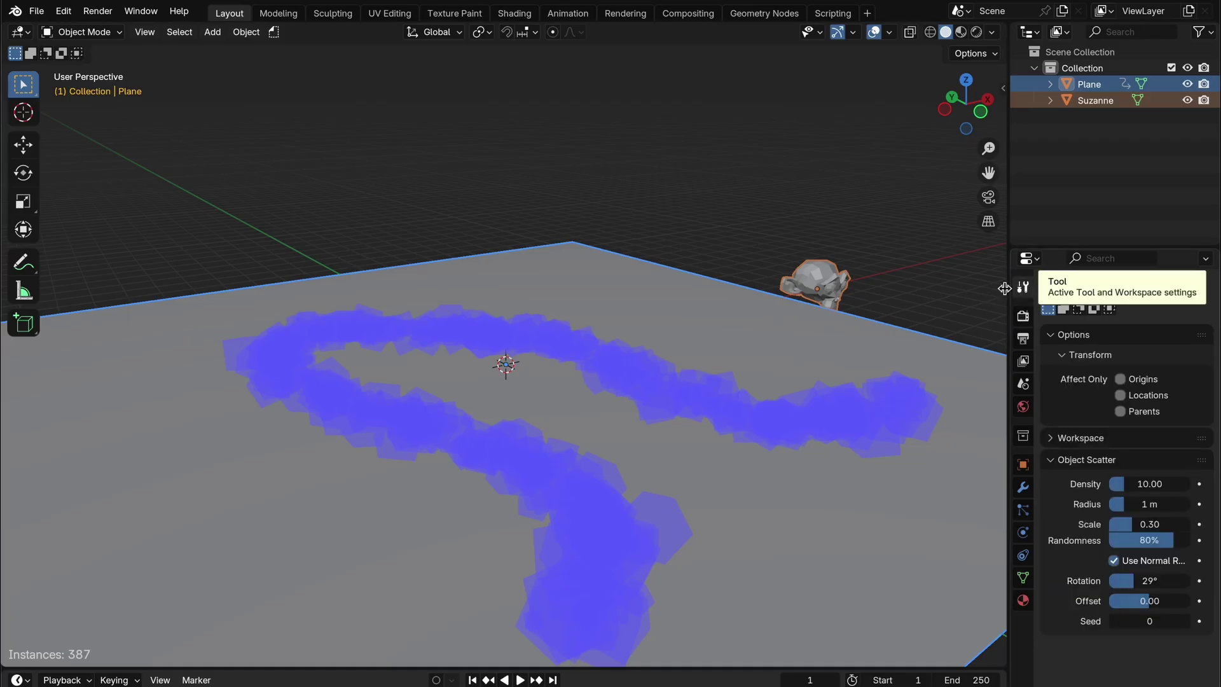
middle_drag(916, 334, 839, 296)
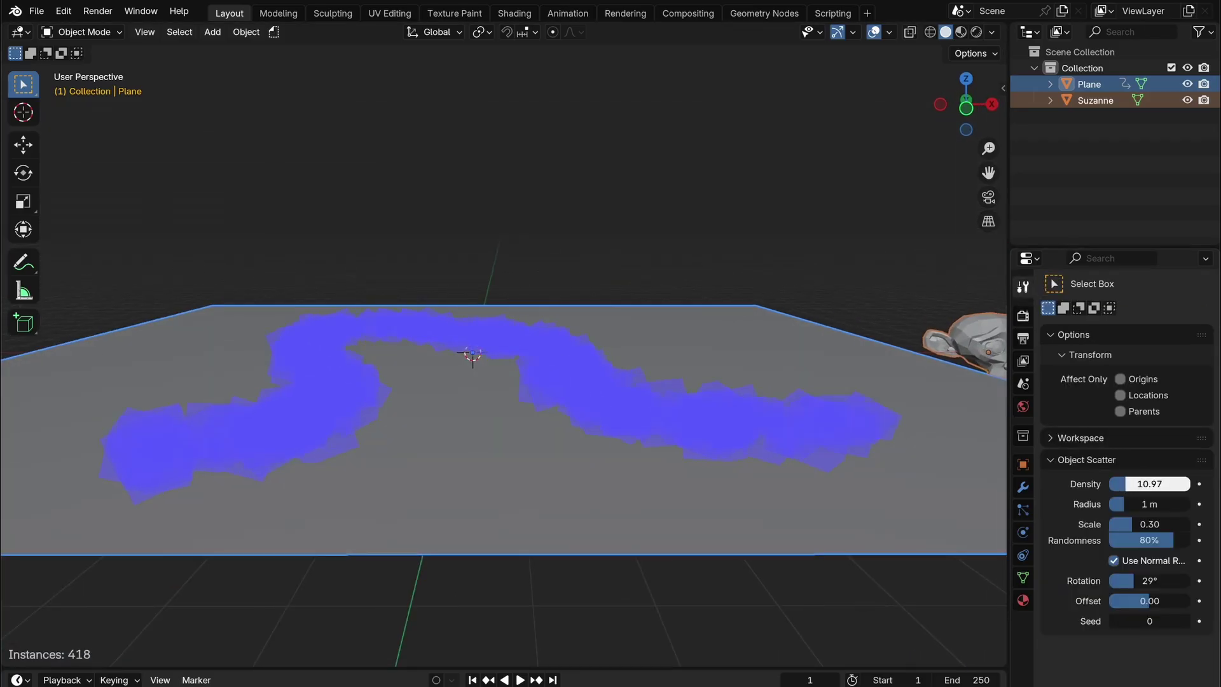
drag(1125, 484, 1117, 483)
middle_drag(509, 331, 539, 380)
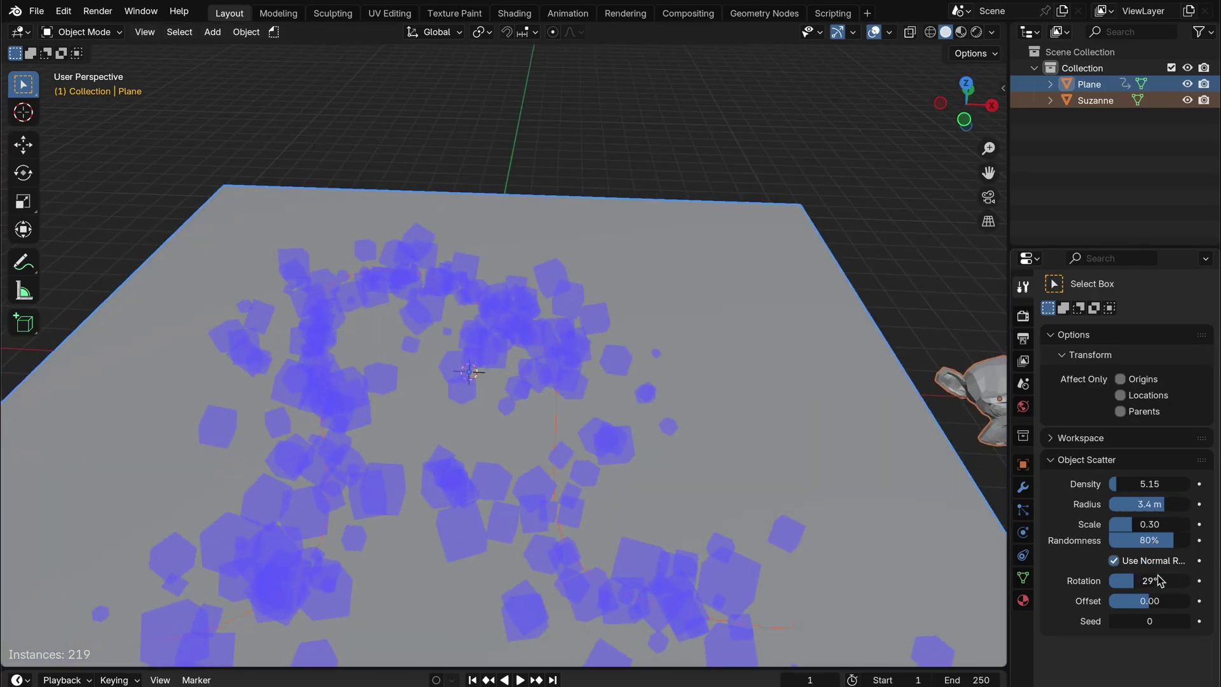
drag(1150, 524, 1138, 524)
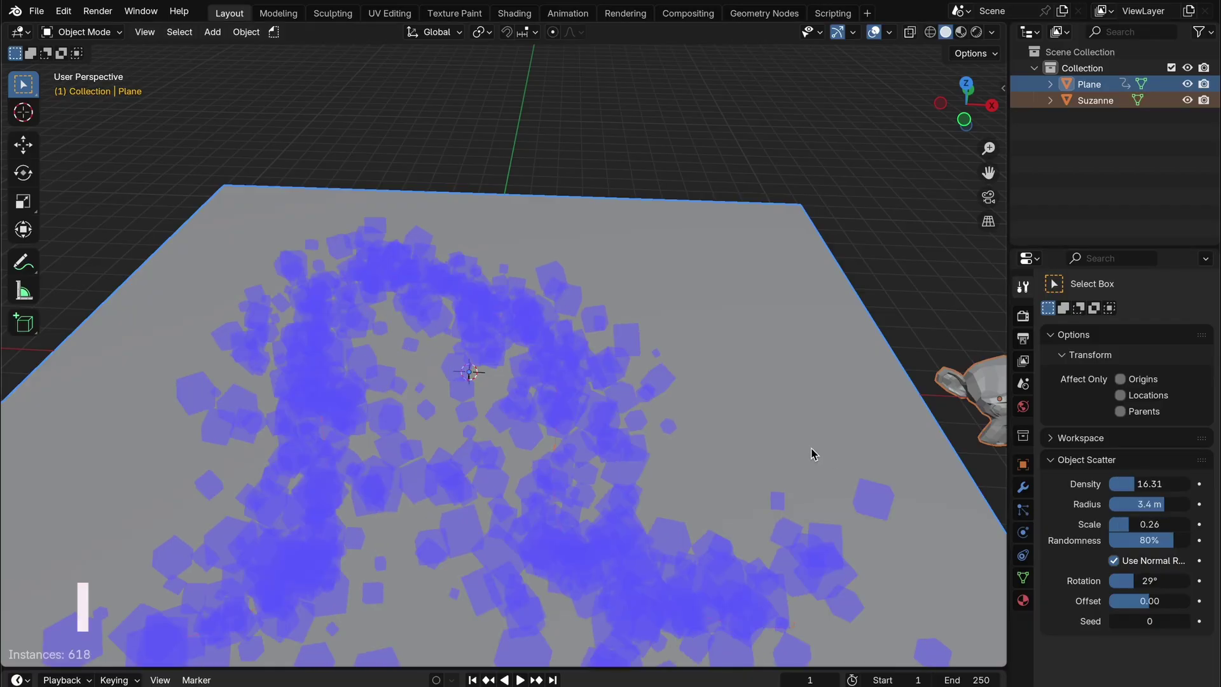
key(Return)
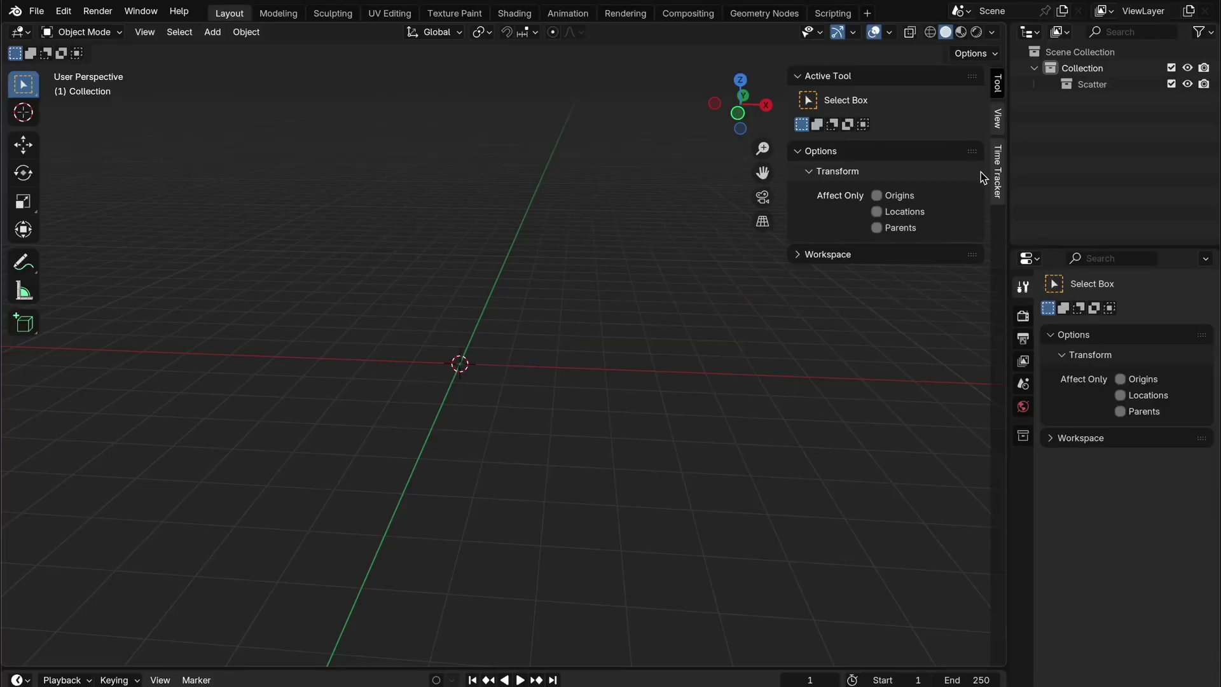
- Show the Time Tracker's recorded times and expand its list of sessions
click(999, 172)
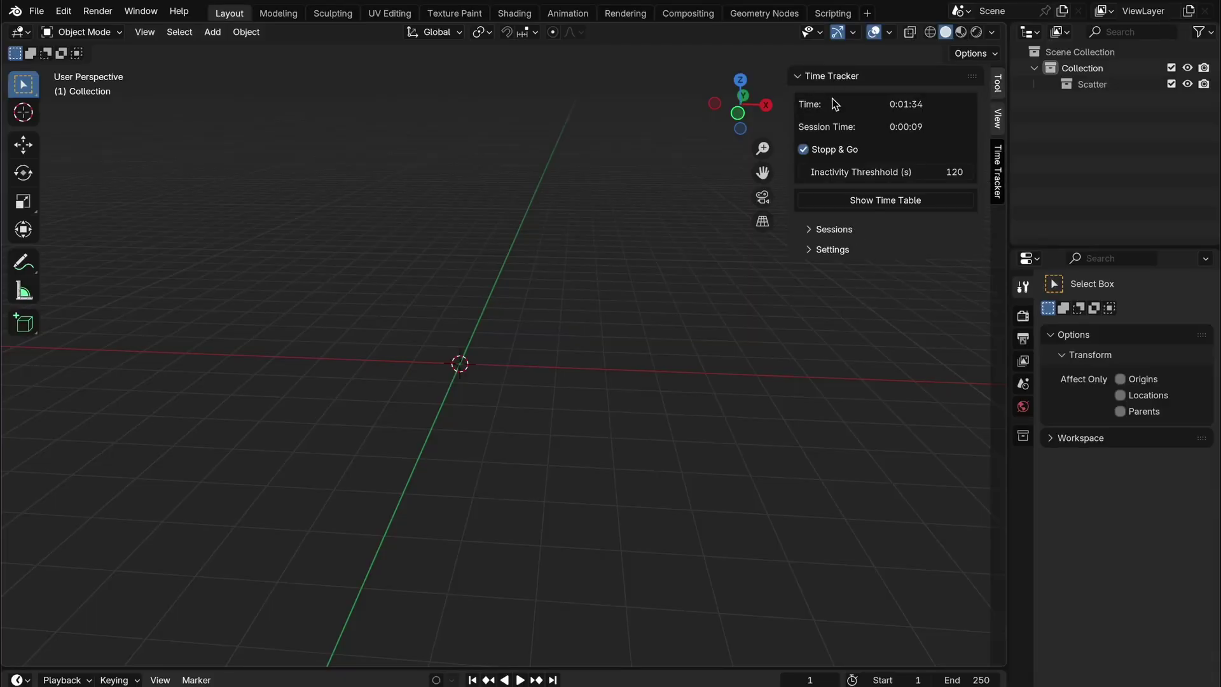
middle_drag(408, 174, 426, 231)
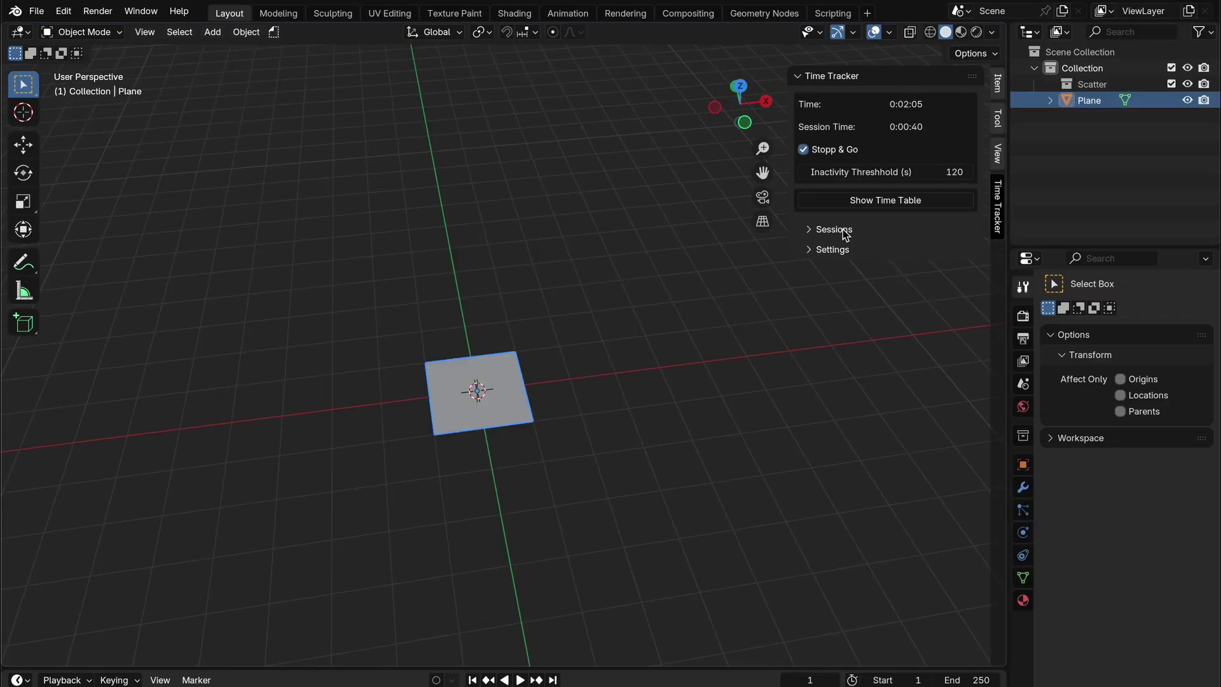
click(847, 232)
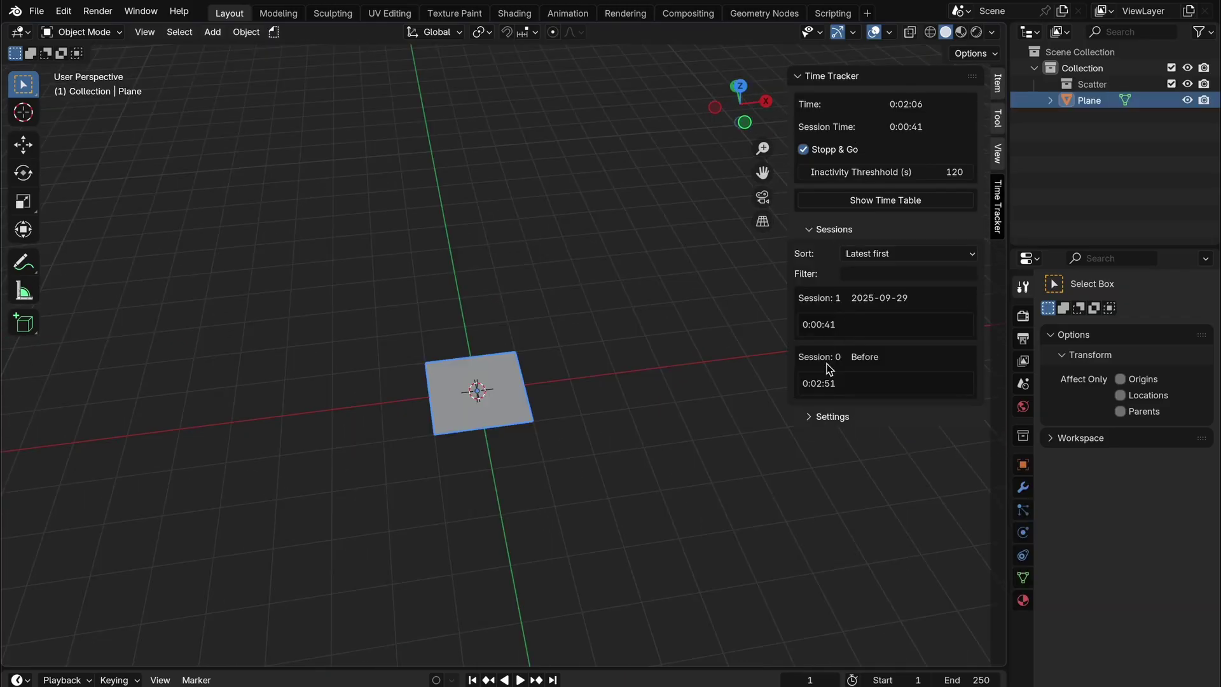
- Expand the Time Tracker settings to show the autosave compatibility and time reset options
click(841, 417)
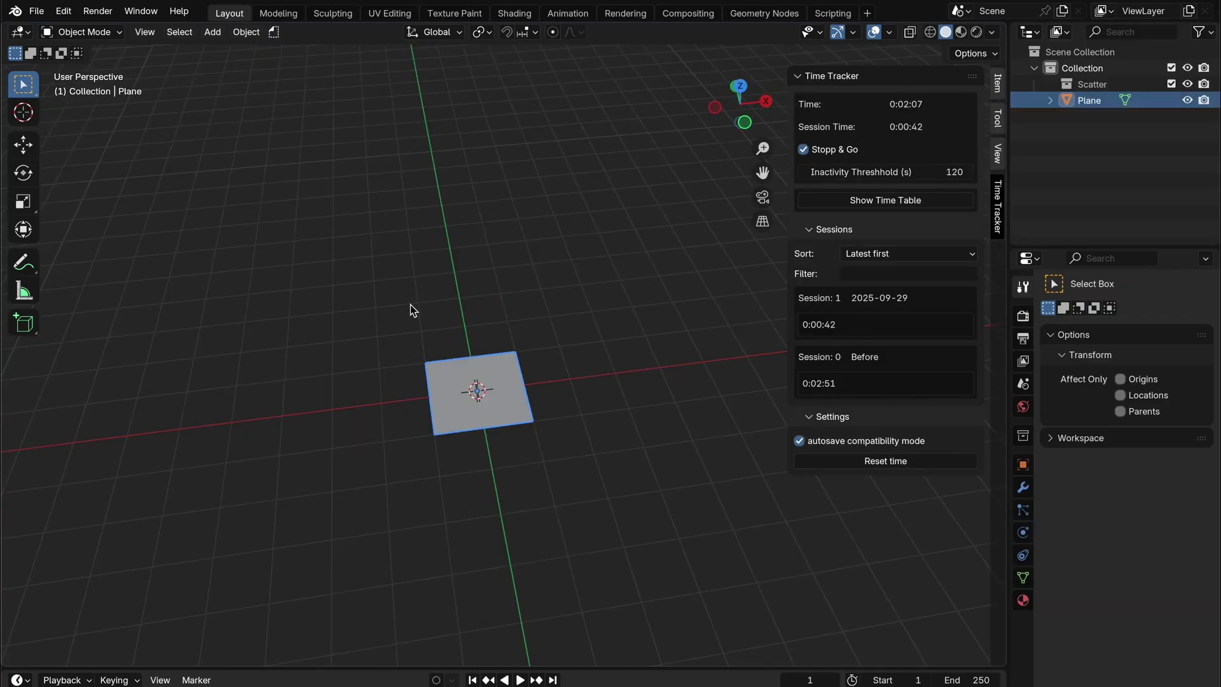
middle_drag(410, 304, 556, 273)
key(s)
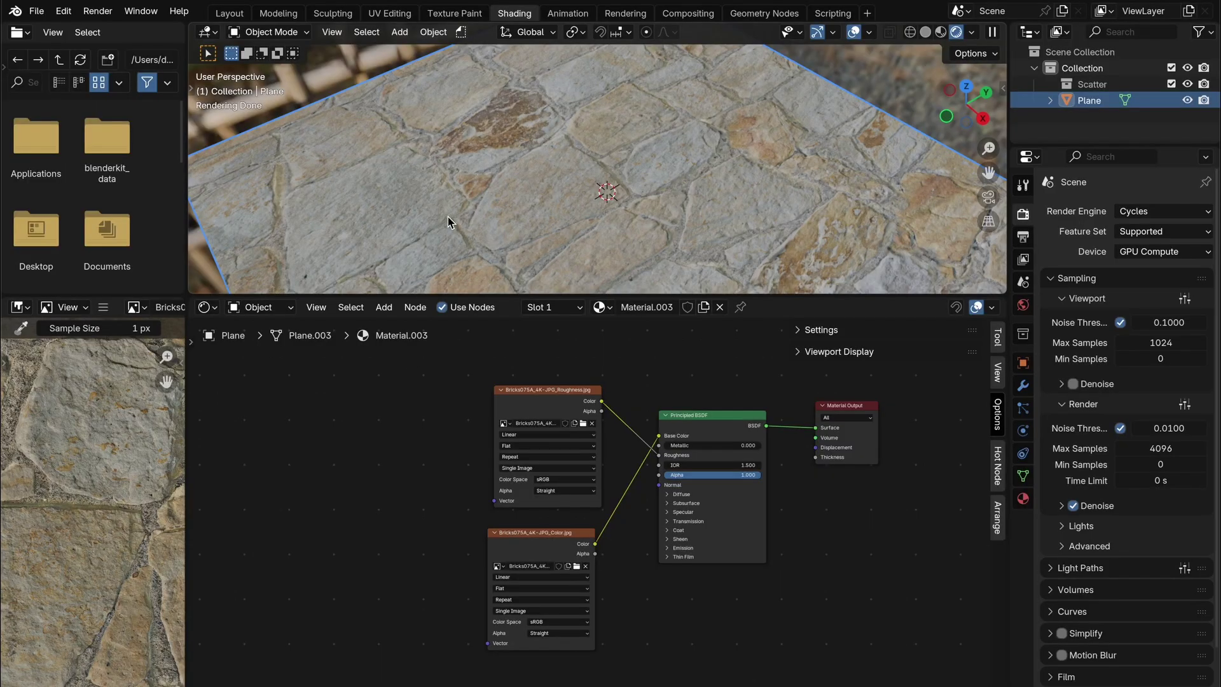
click(374, 436)
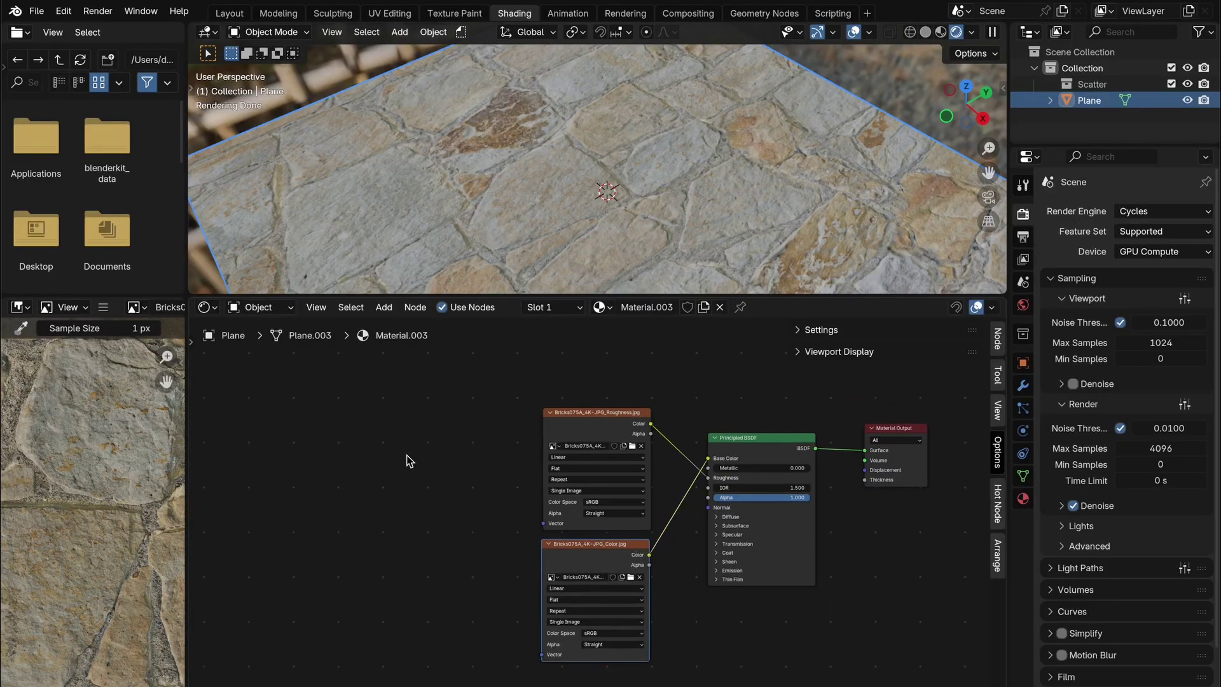
key(shift+a)
click(407, 456)
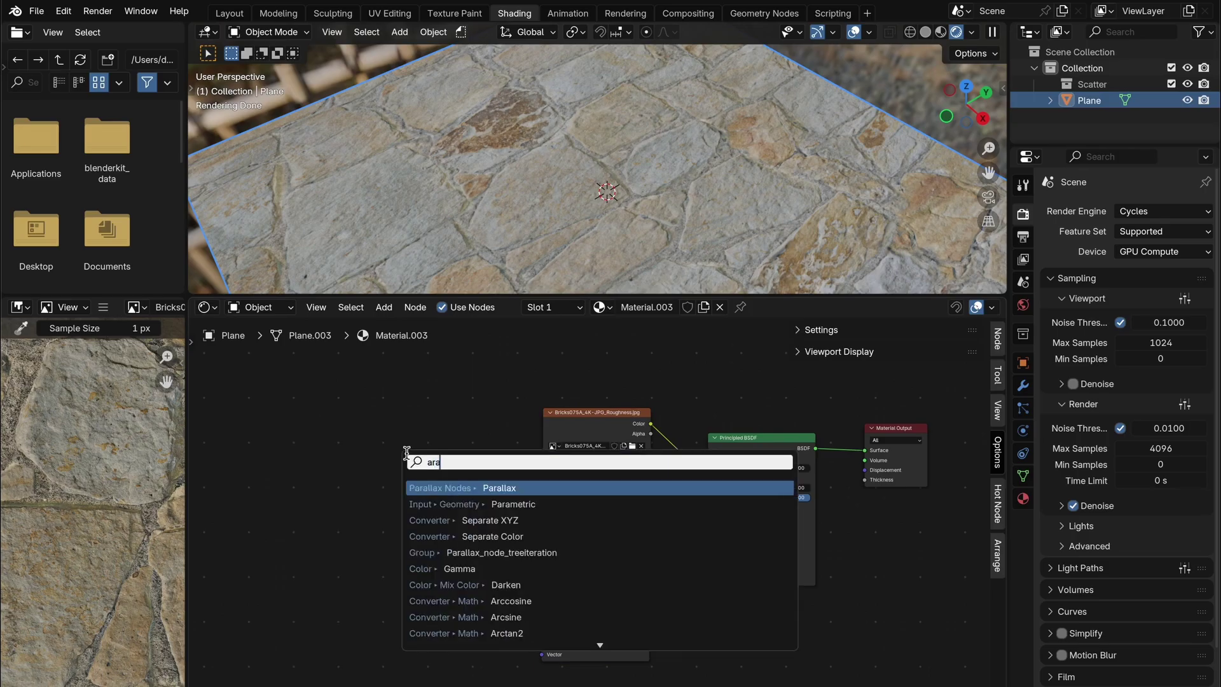
key(Escape)
key(shift+a)
text(p)
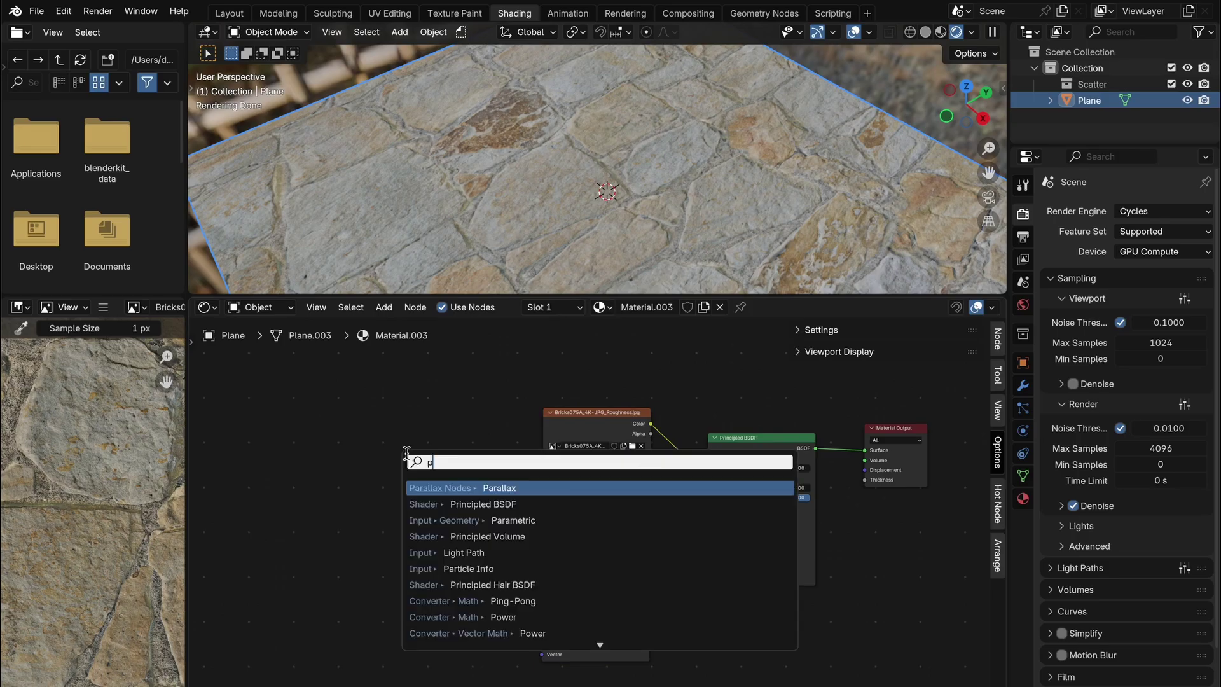
key(Escape)
- Add a Parallax node to the stone material, placed before the two image textures
key(shift+a)
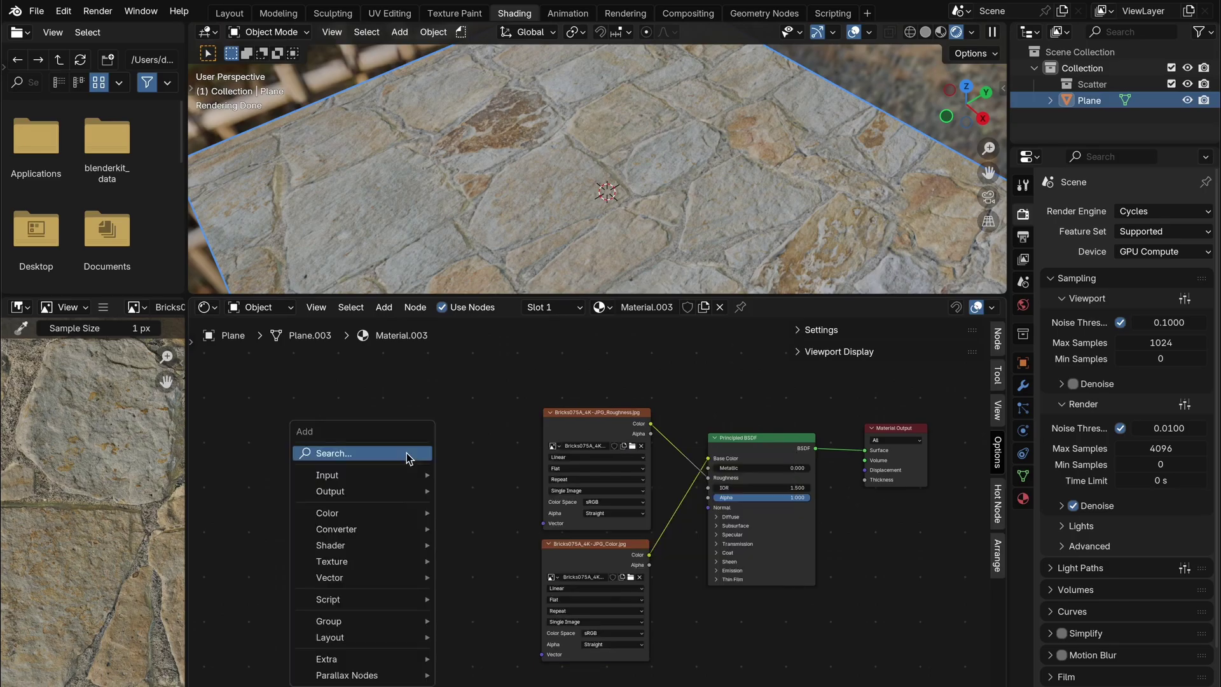
text(par)
key(Return)
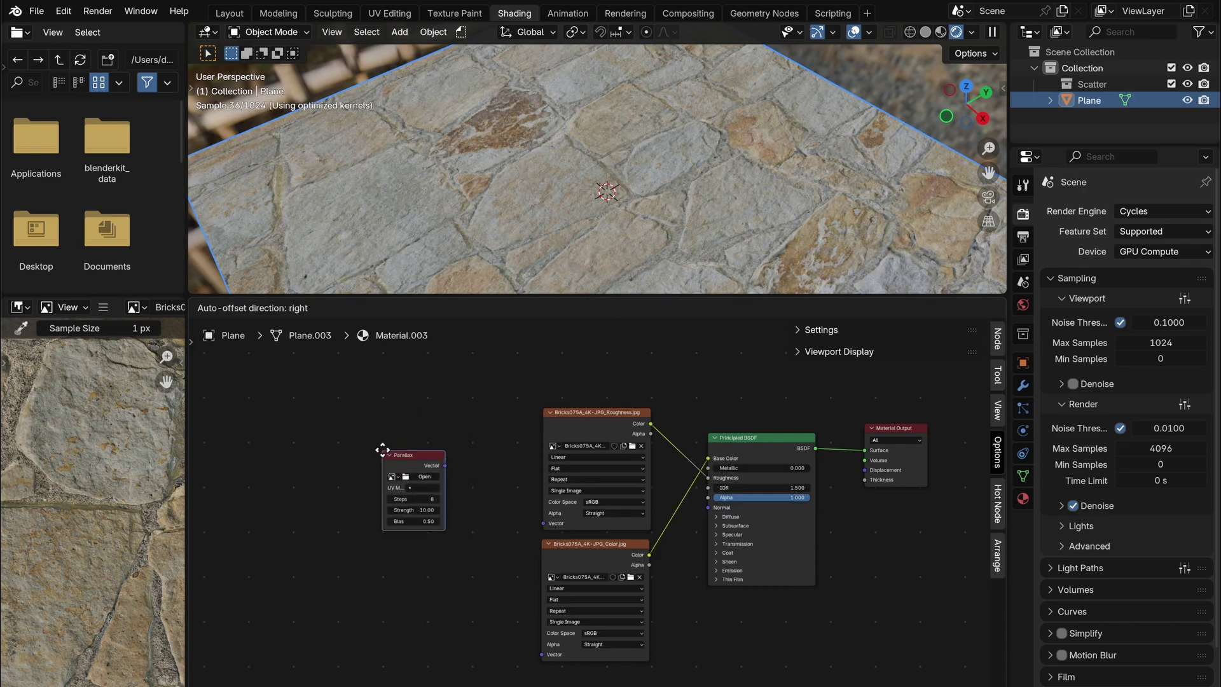
click(383, 401)
- Load the Bricks075A displacement image into the Parallax node and link its vector output to both image textures
scroll(383, 402, up, 1)
click(339, 465)
text(disp)
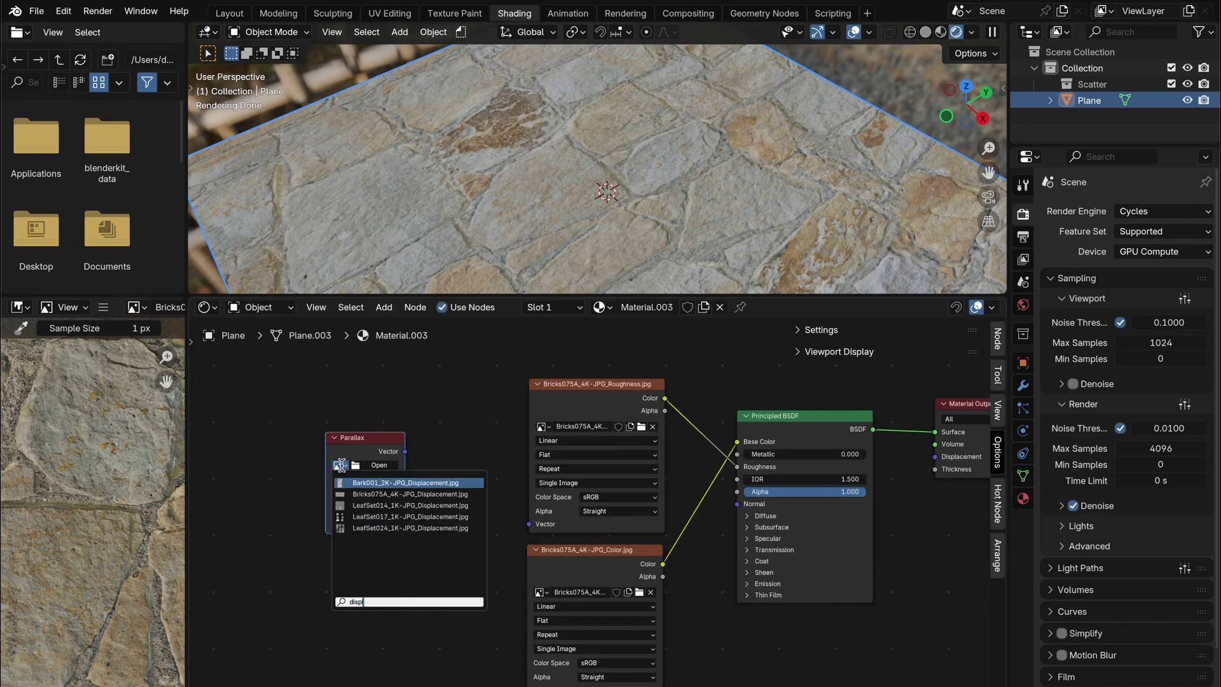
key(Return)
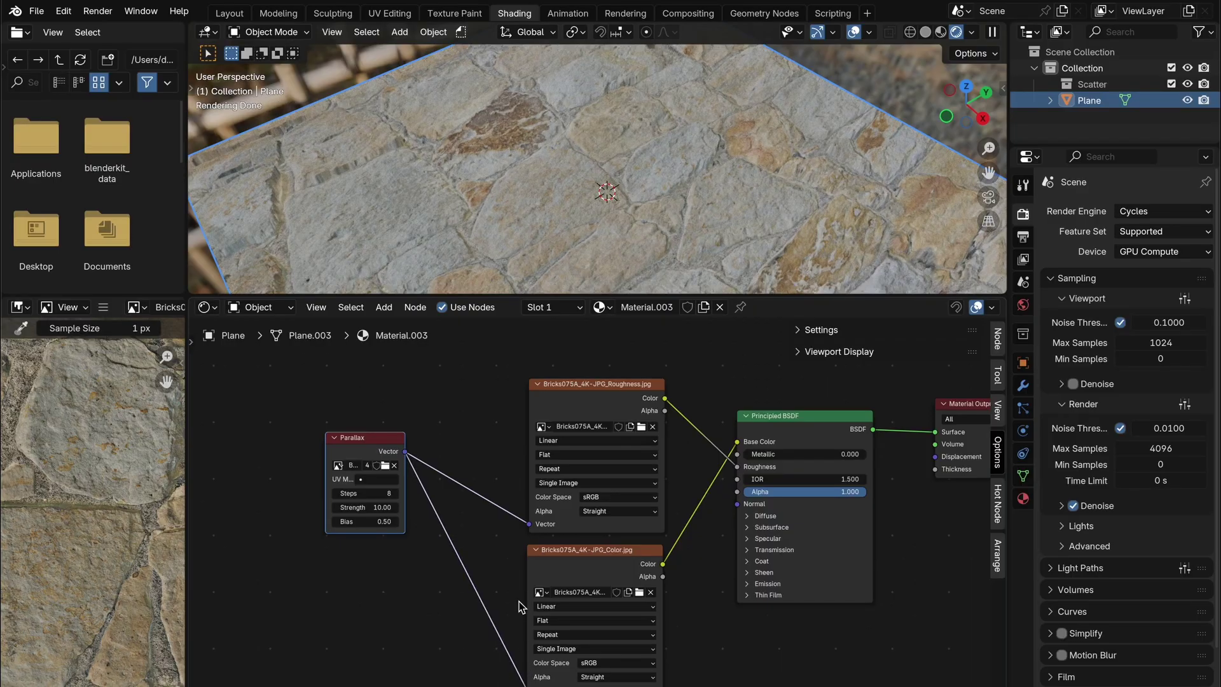
- Toggle the Parallax node's muting and vary its strength to compare the depth effect on the plane
key(m)
key(m)
key(m)
key(m)
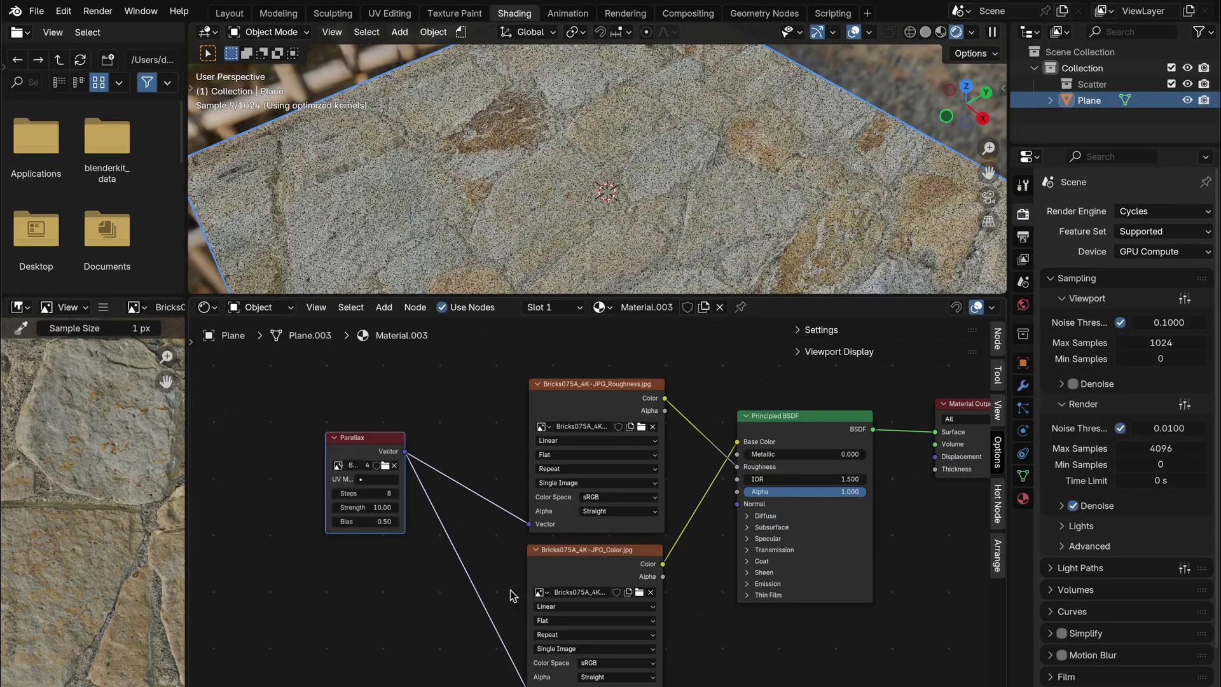
mouse_move(373, 508)
mouse_down()
mouse_move(347, 508)
mouse_move(394, 508)
mouse_up()
middle_drag(575, 280, 683, 215)
key(KP_1)
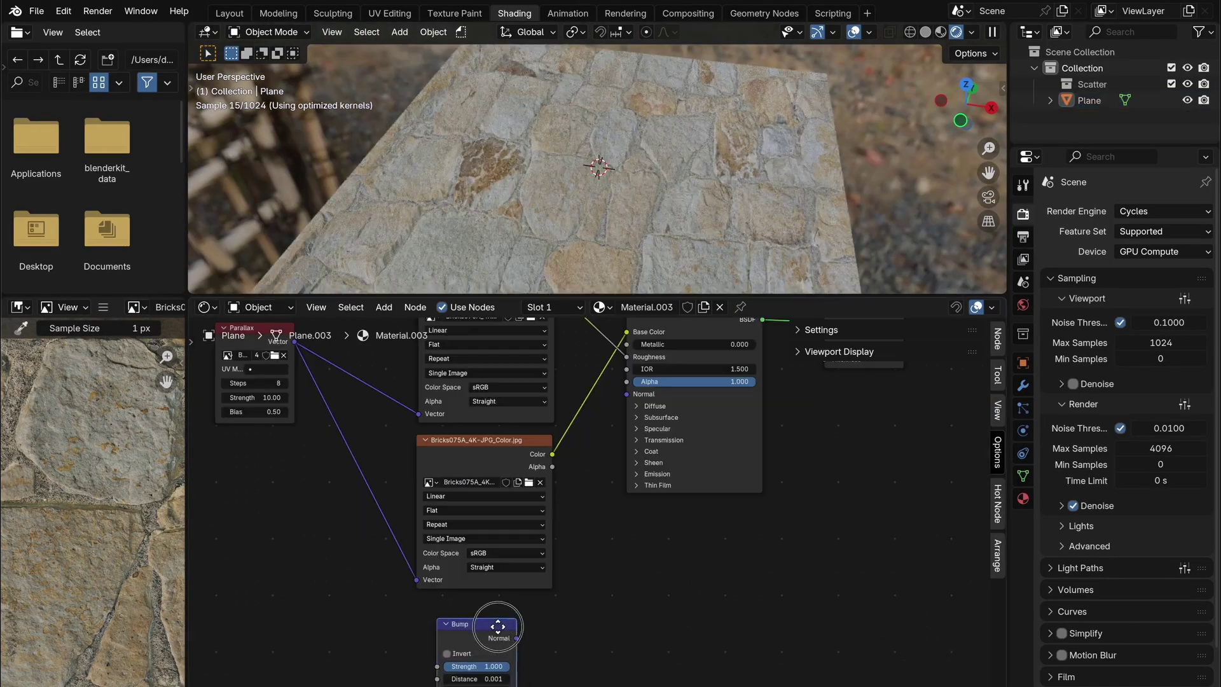
- Wire a Bump node from the Parallax node's vector output to the Principled BSDF's normal, and increase its distance
drag(499, 627, 512, 620)
drag(419, 674, 456, 634)
scroll(455, 634, down, 2)
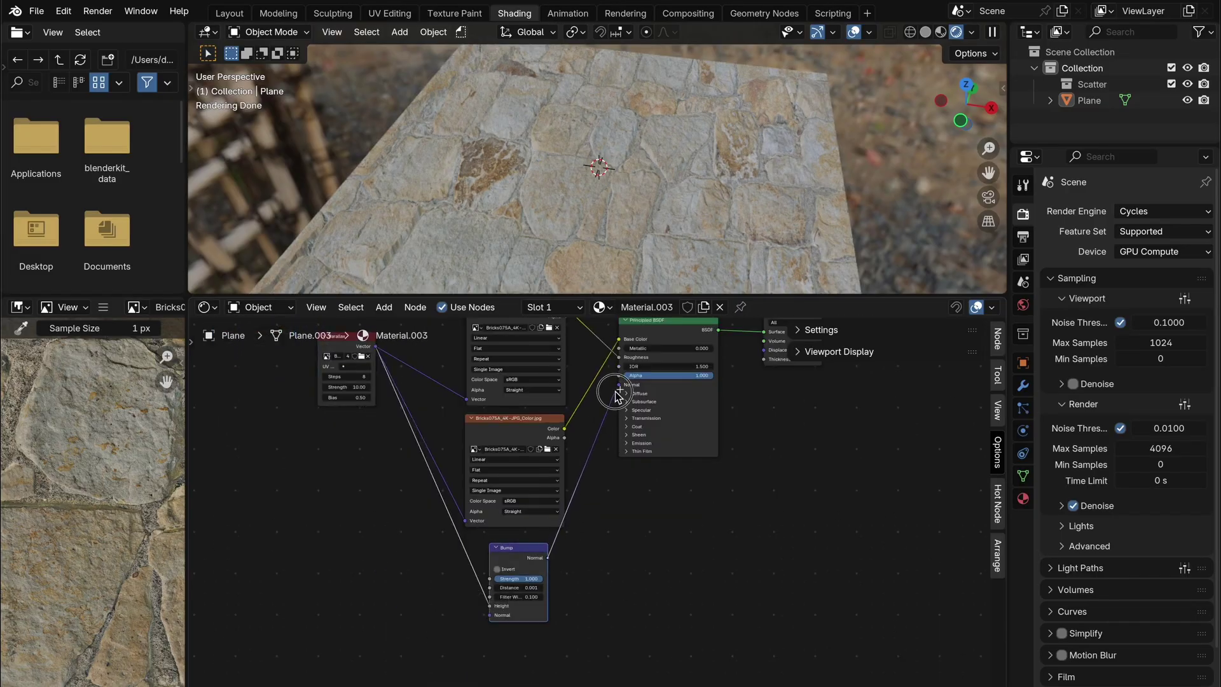
scroll(597, 516, up, 2)
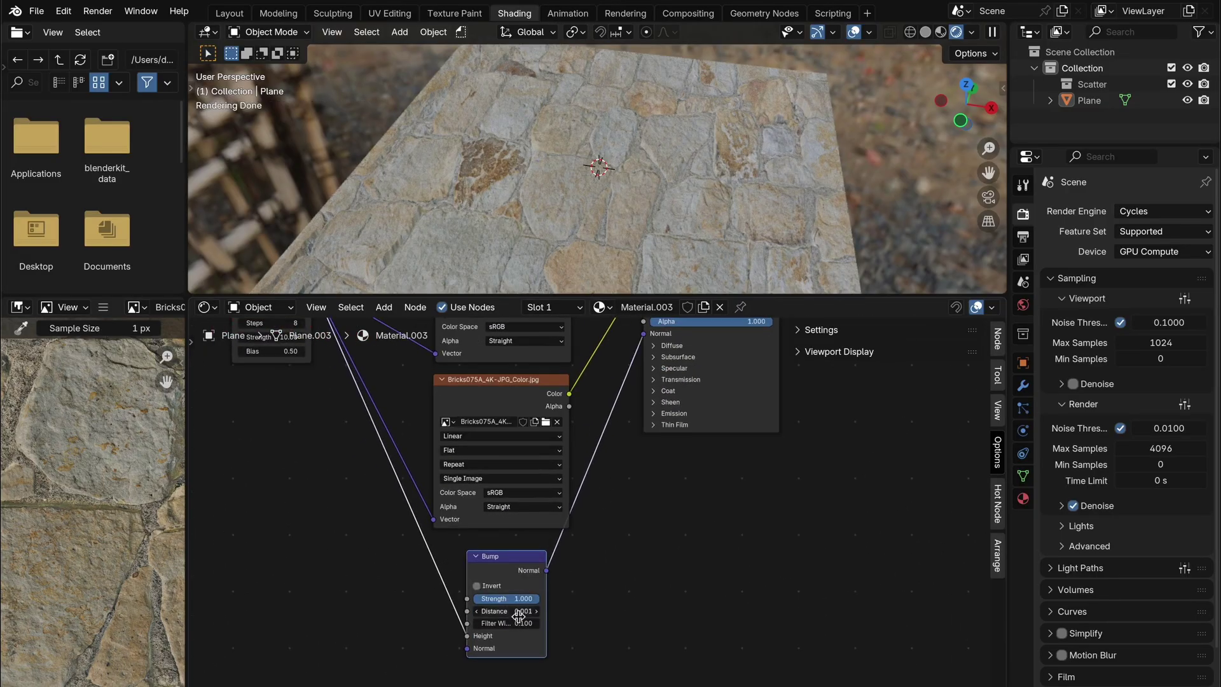
drag(507, 611, 560, 611)
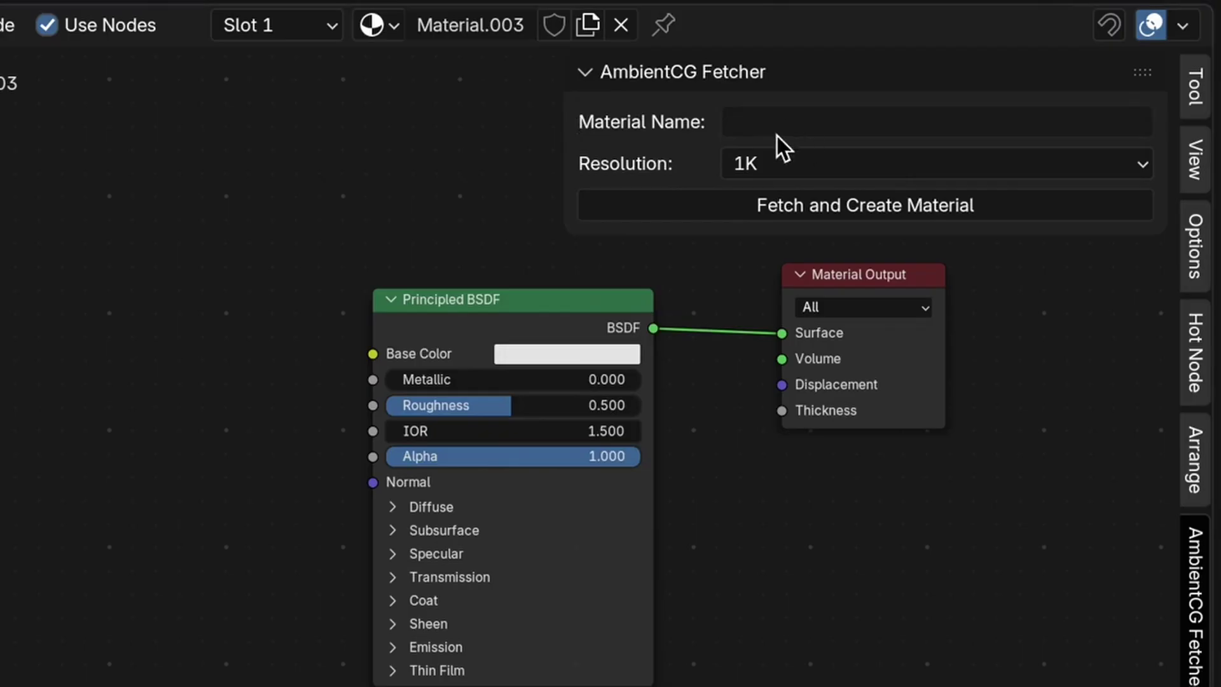
- Enter Concrete 031 as the AmbientCG Fetcher material name and choose the 1K resolution
click(739, 119)
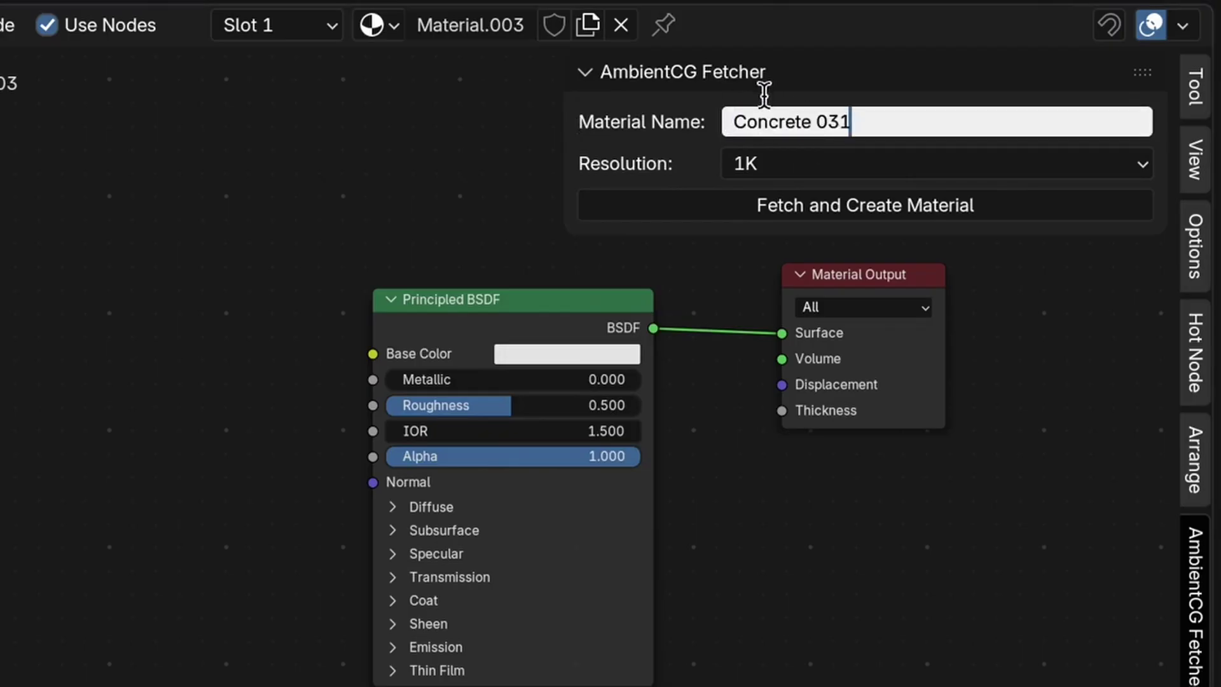
key(Return)
click(786, 163)
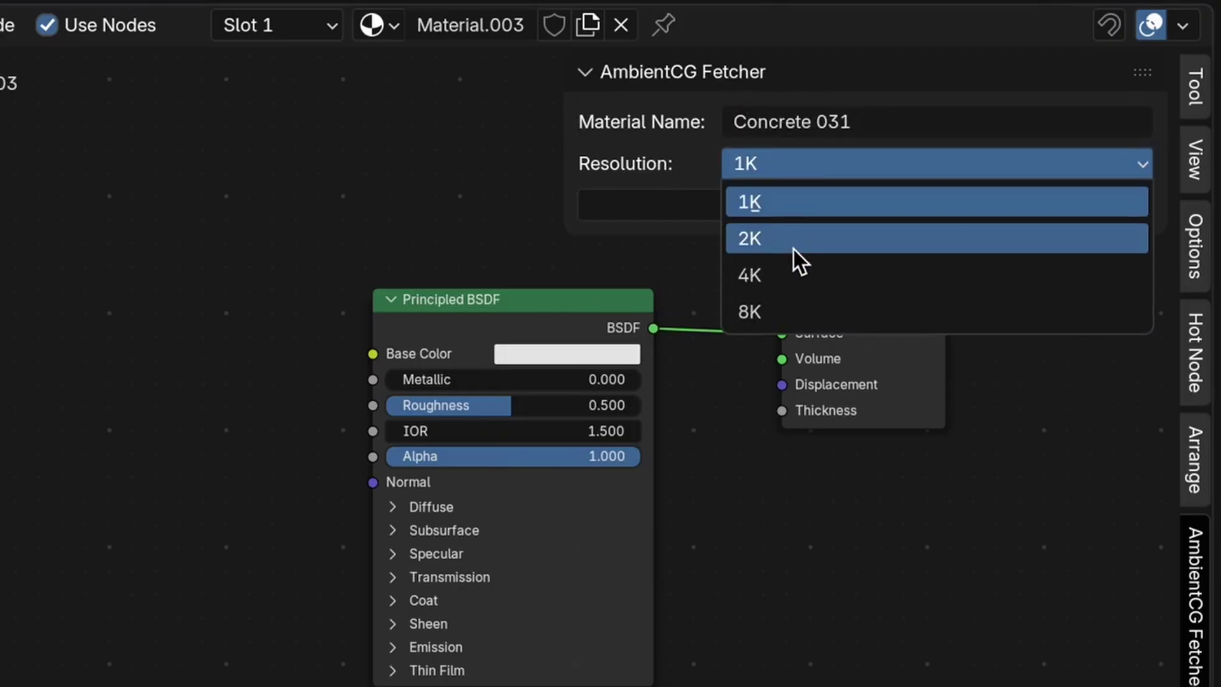
click(782, 202)
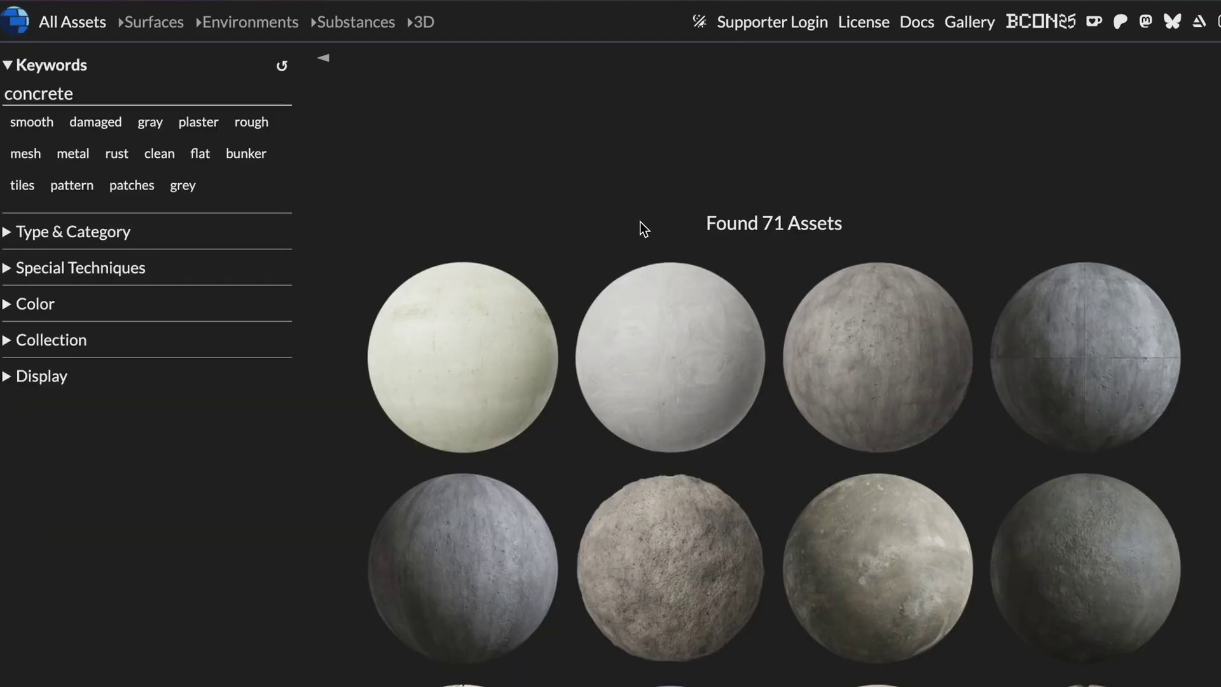
- On the ambientCG website, open the Concrete 031 asset from the concrete results and select its title
scroll(636, 229, down, 2)
click(1133, 187)
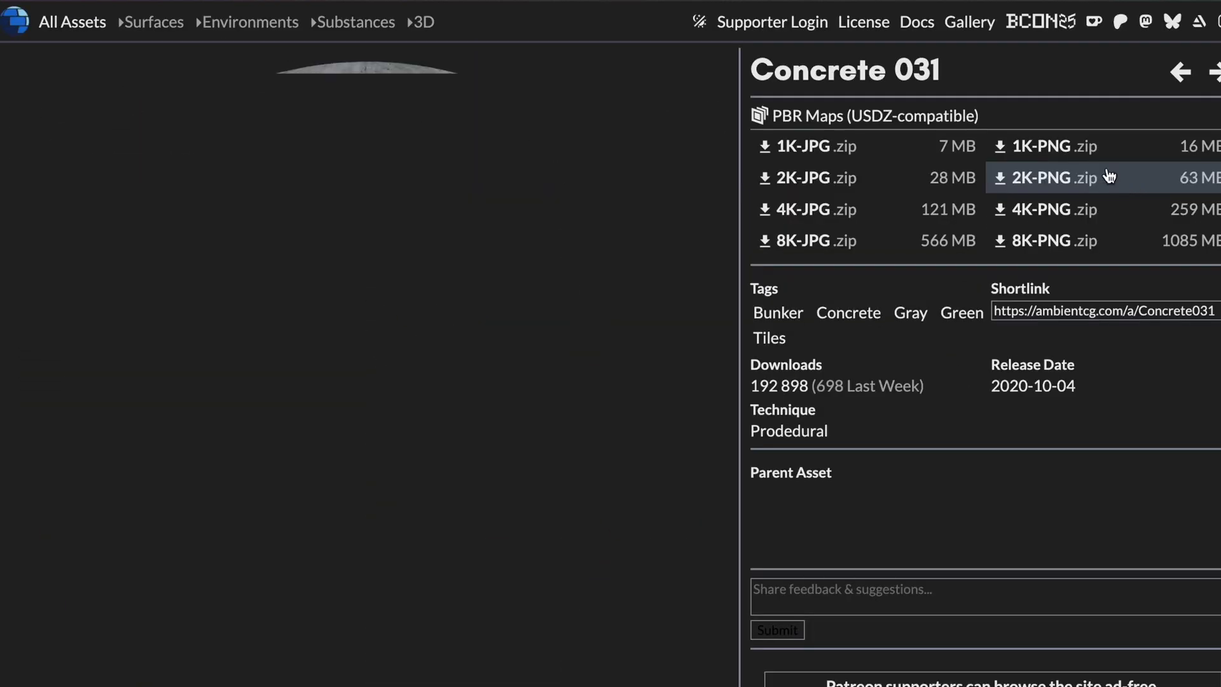
triple_click(754, 70)
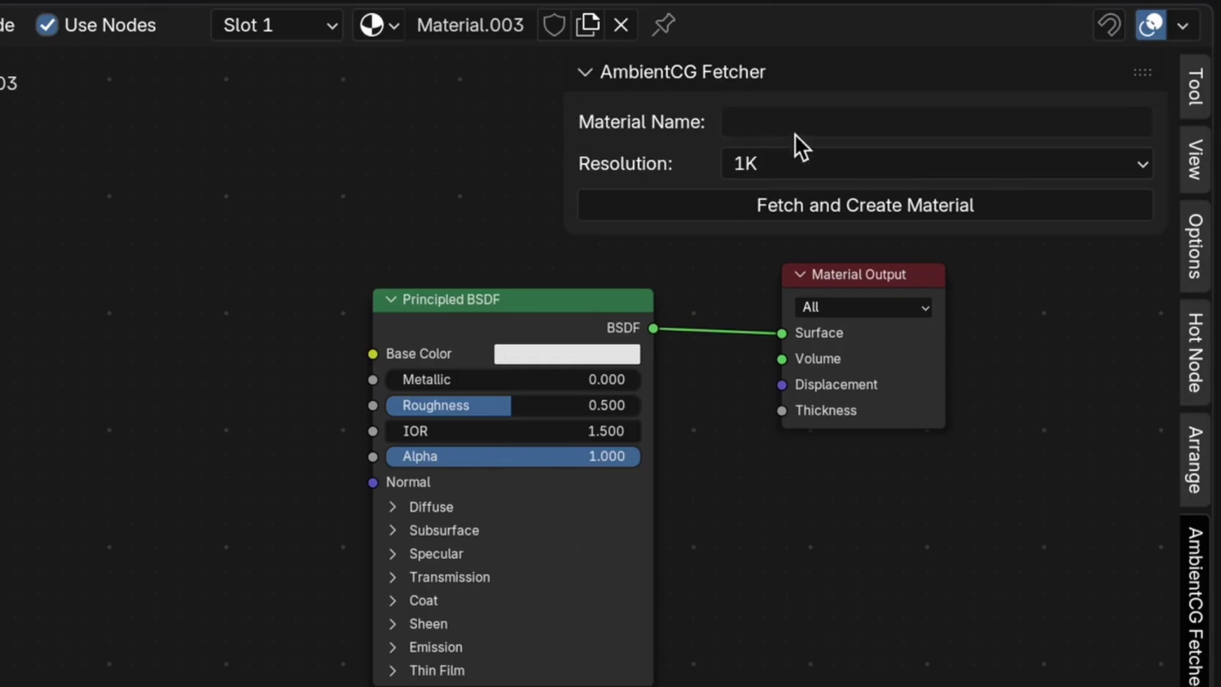
- Back in Blender, enter the AmbientCG Fetcher material name as Concrete031, without a space
click(796, 124)
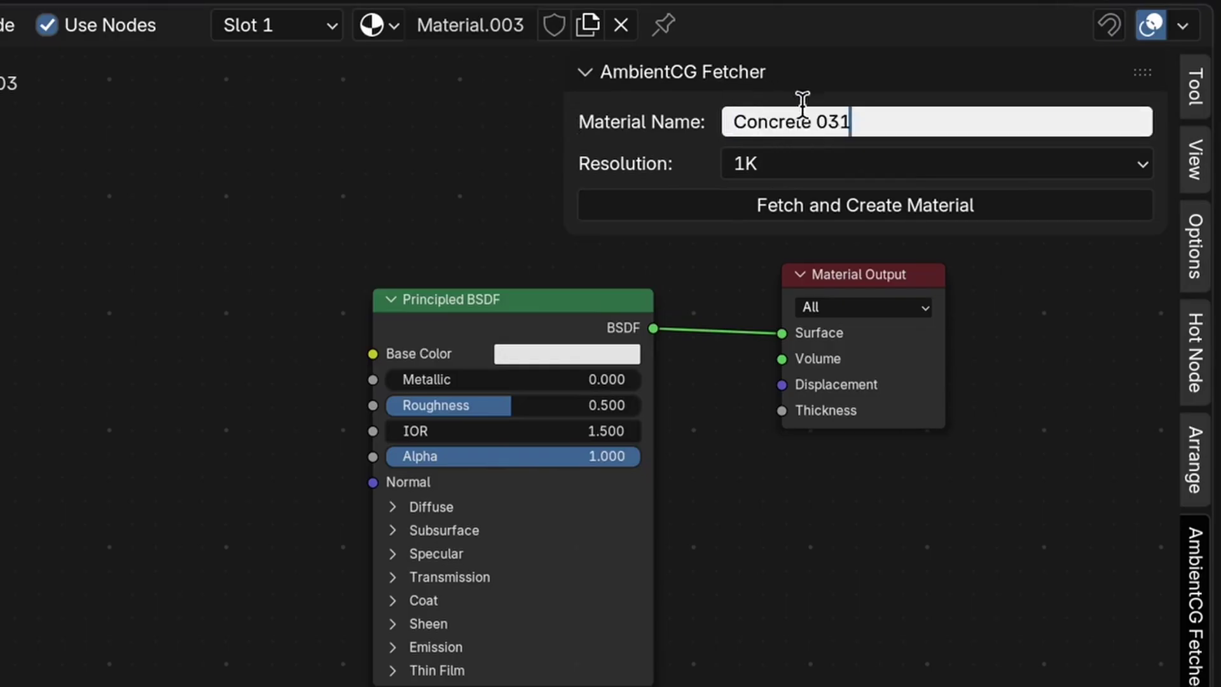
key(Return)
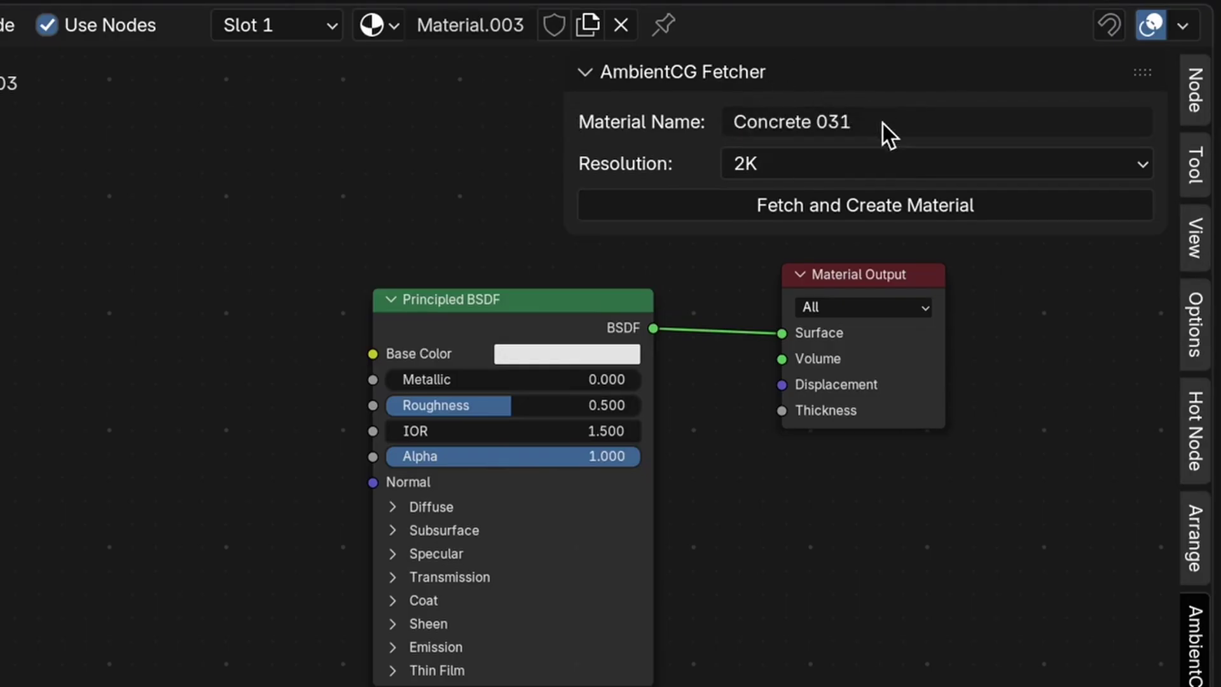
click(790, 119)
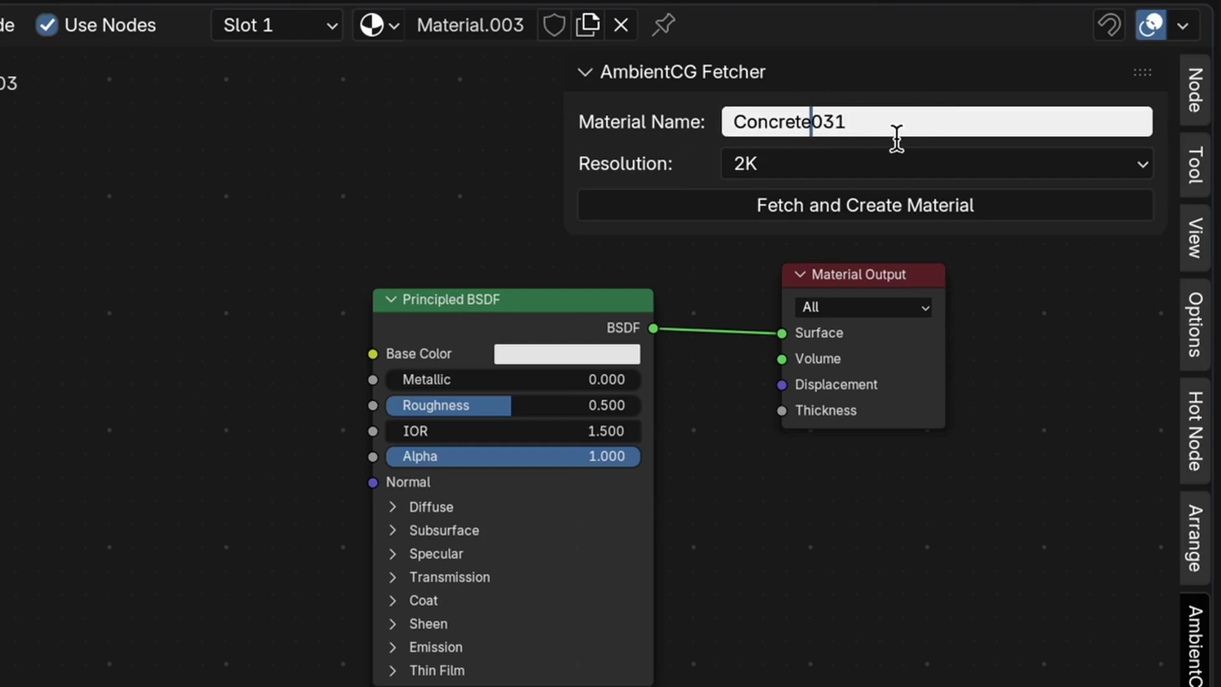
key(Return)
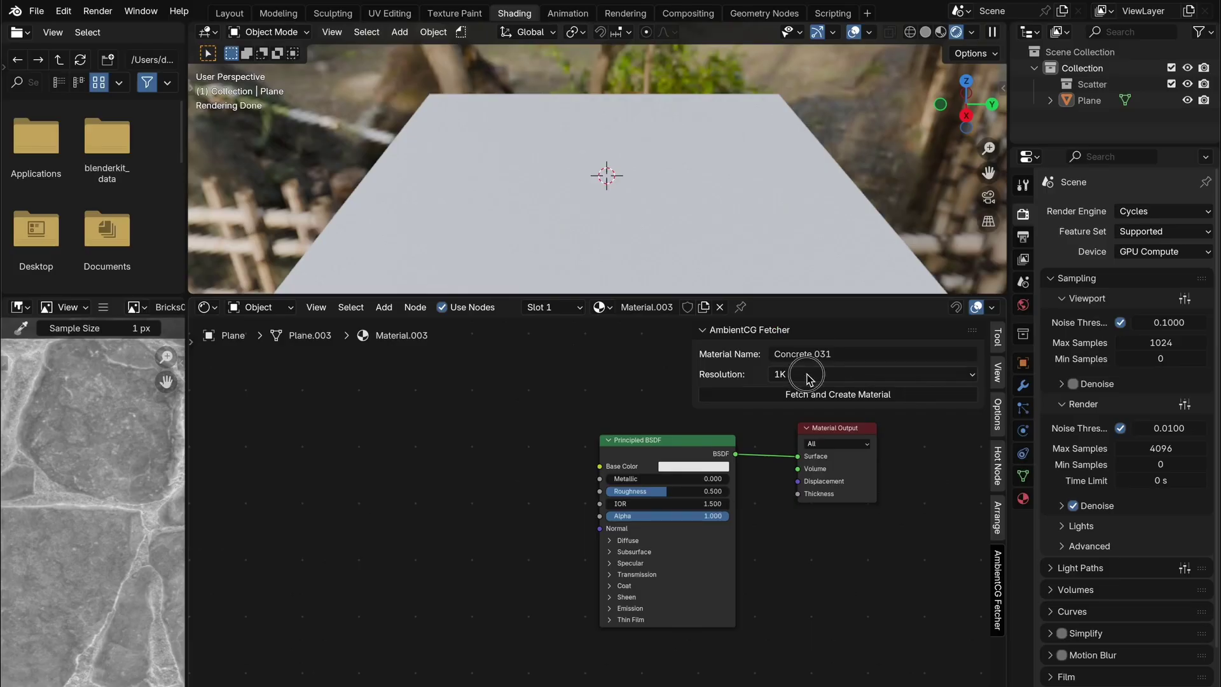
- Set the AmbientCG Fetcher resolution to 2K, then fetch and create the material
click(807, 375)
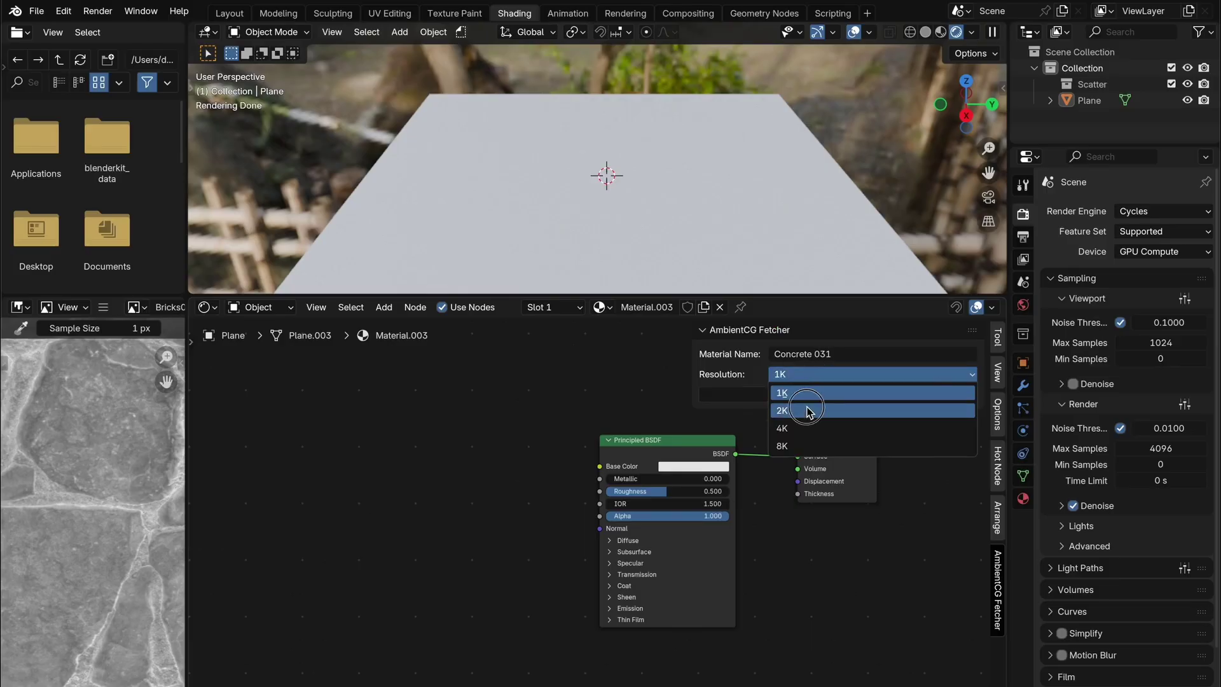
click(806, 407)
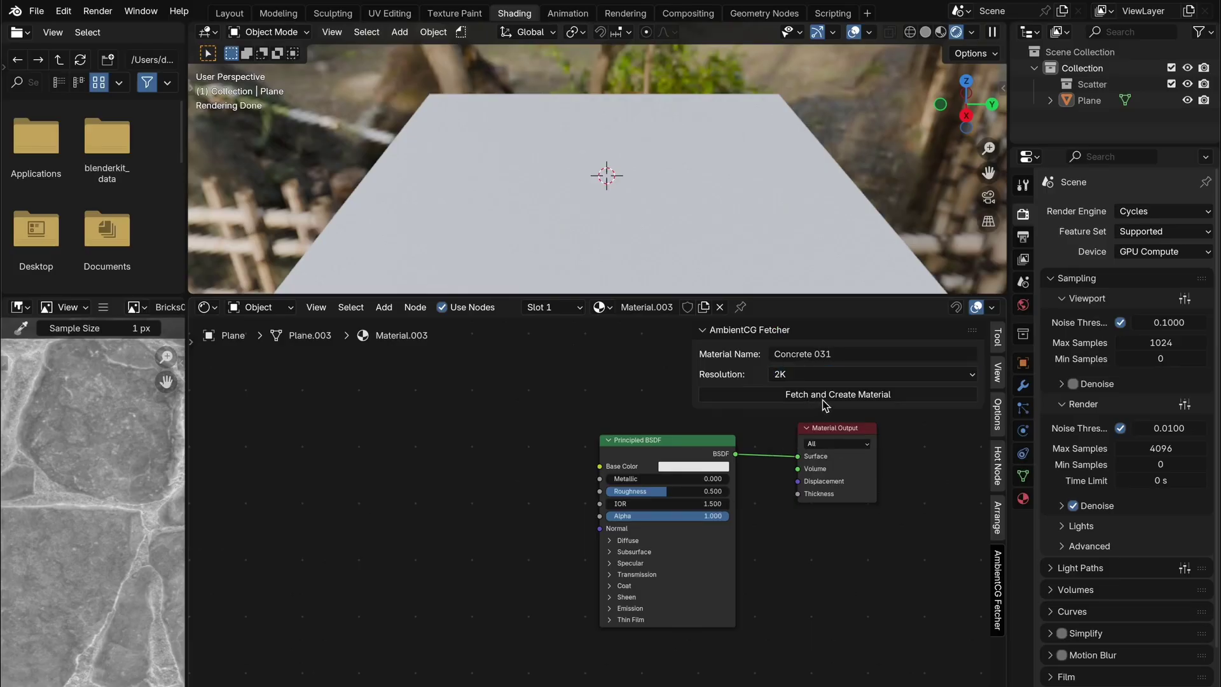
click(777, 399)
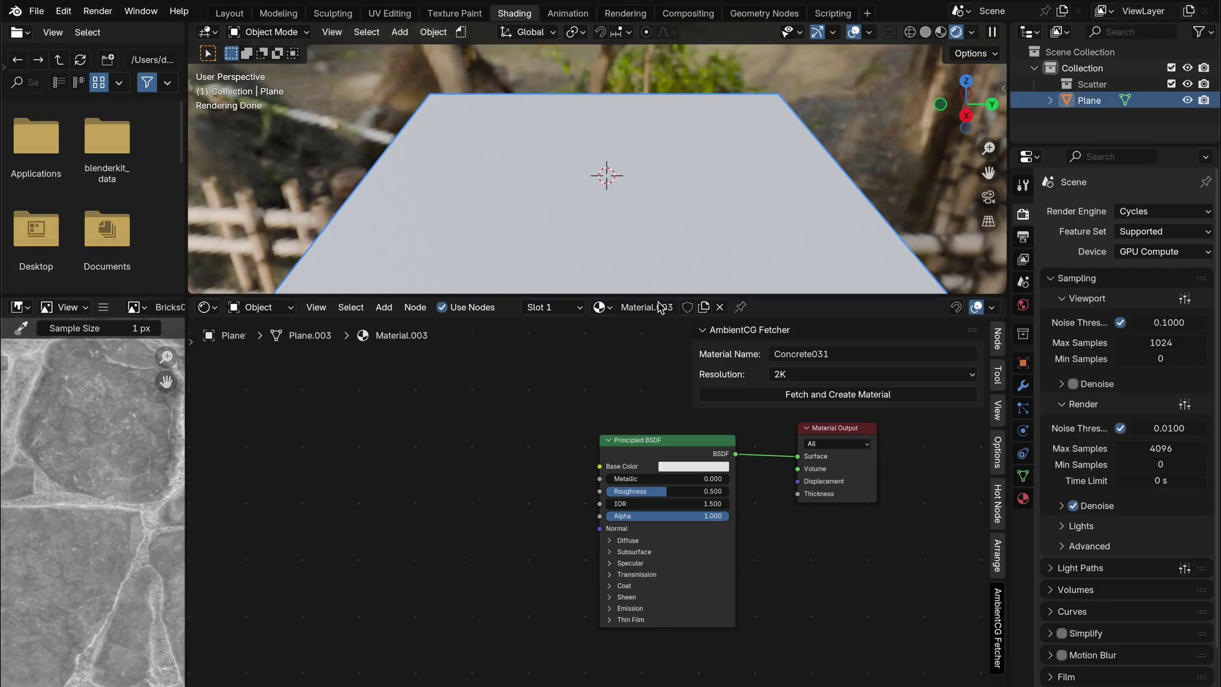
- Assign the fetched Concrete031 material to the plane in place of Material.003
click(600, 308)
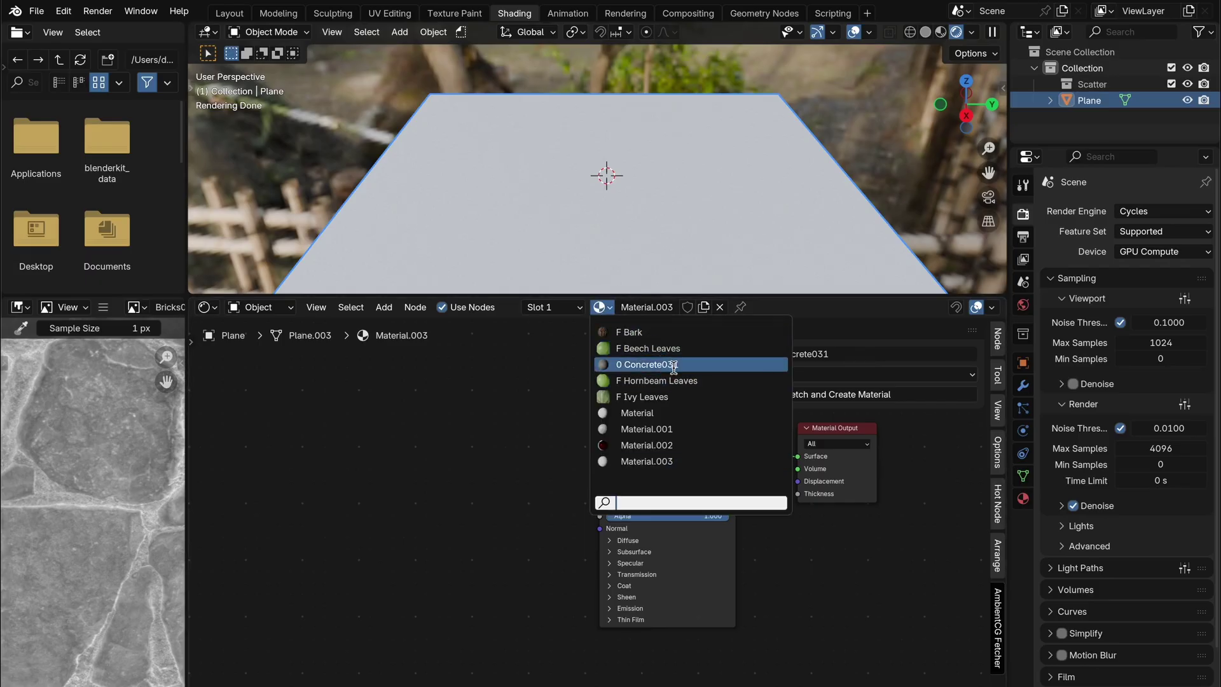
text(conc)
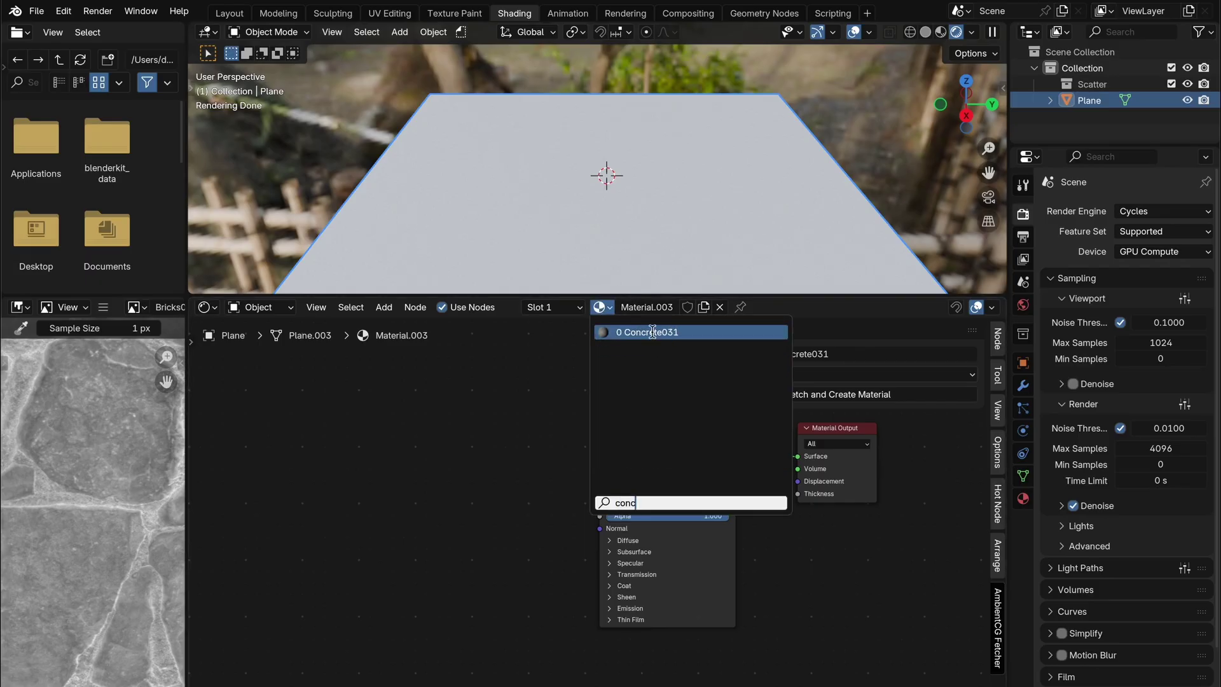
click(704, 333)
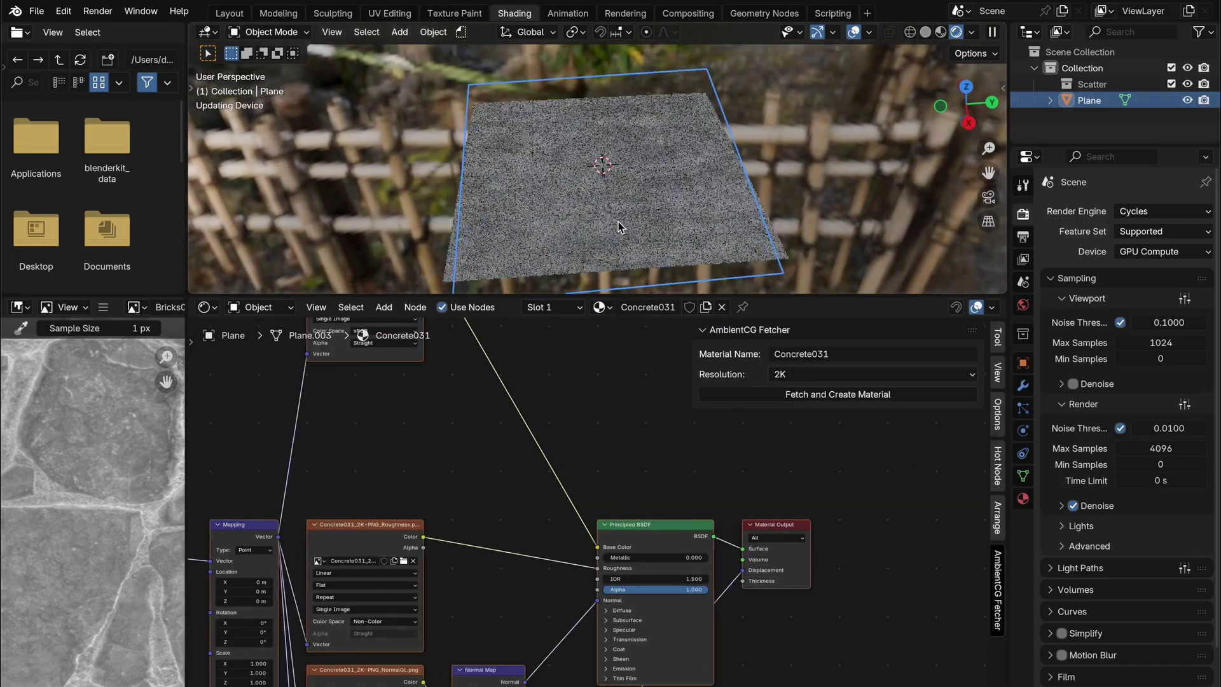
- Examine the concrete surface on the plane and the Concrete031 node tree, including its mapping and texture nodes
key(Home)
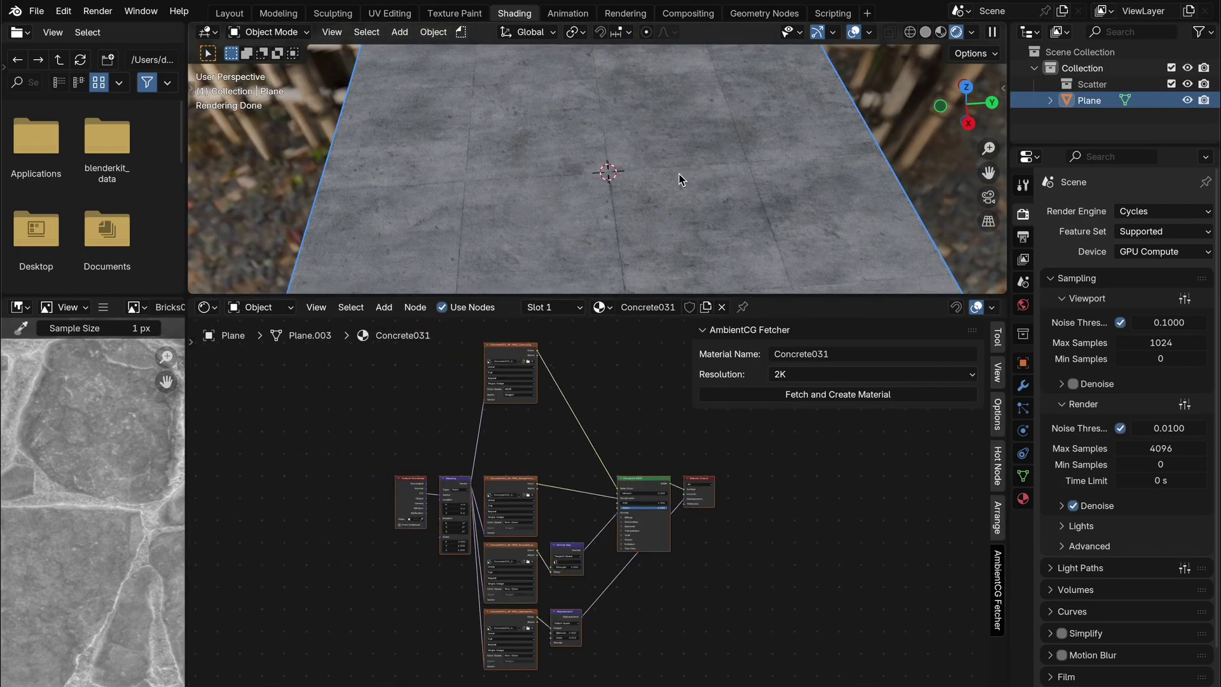
middle_drag(679, 179, 700, 159)
scroll(380, 464, up, 8)
middle_drag(395, 496, 688, 487)
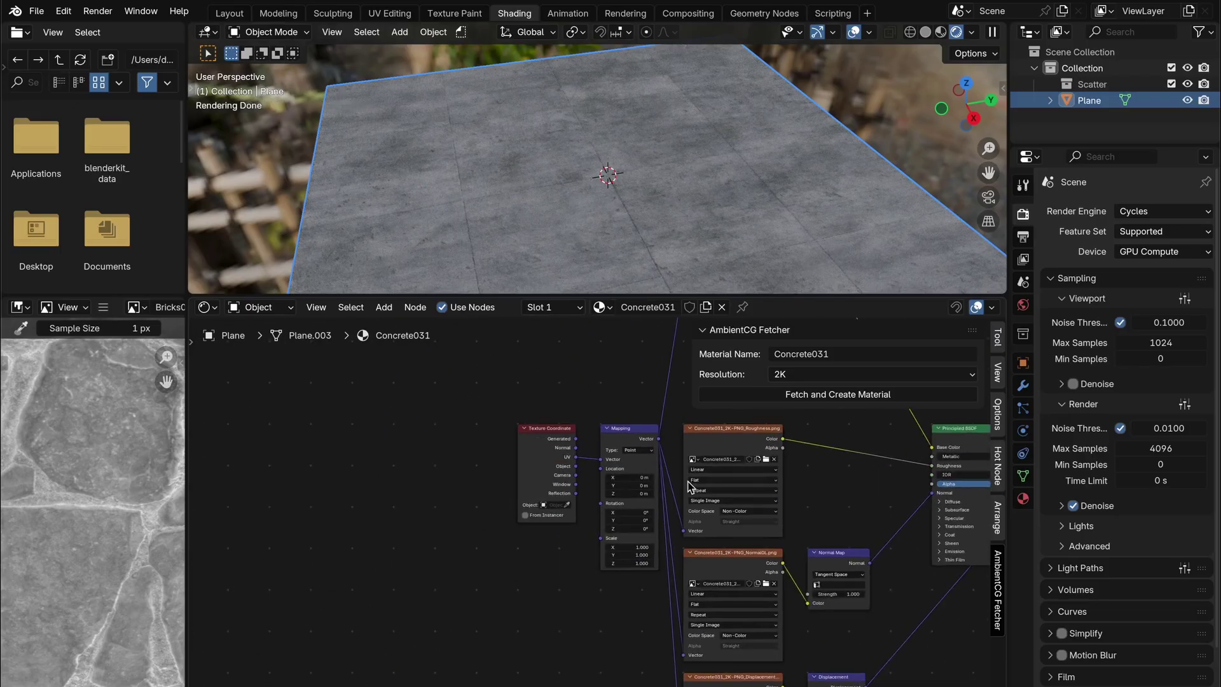
scroll(683, 493, up, 2)
drag(641, 557, 667, 556)
key(Escape)
scroll(499, 508, down, 6)
middle_drag(499, 507, 417, 503)
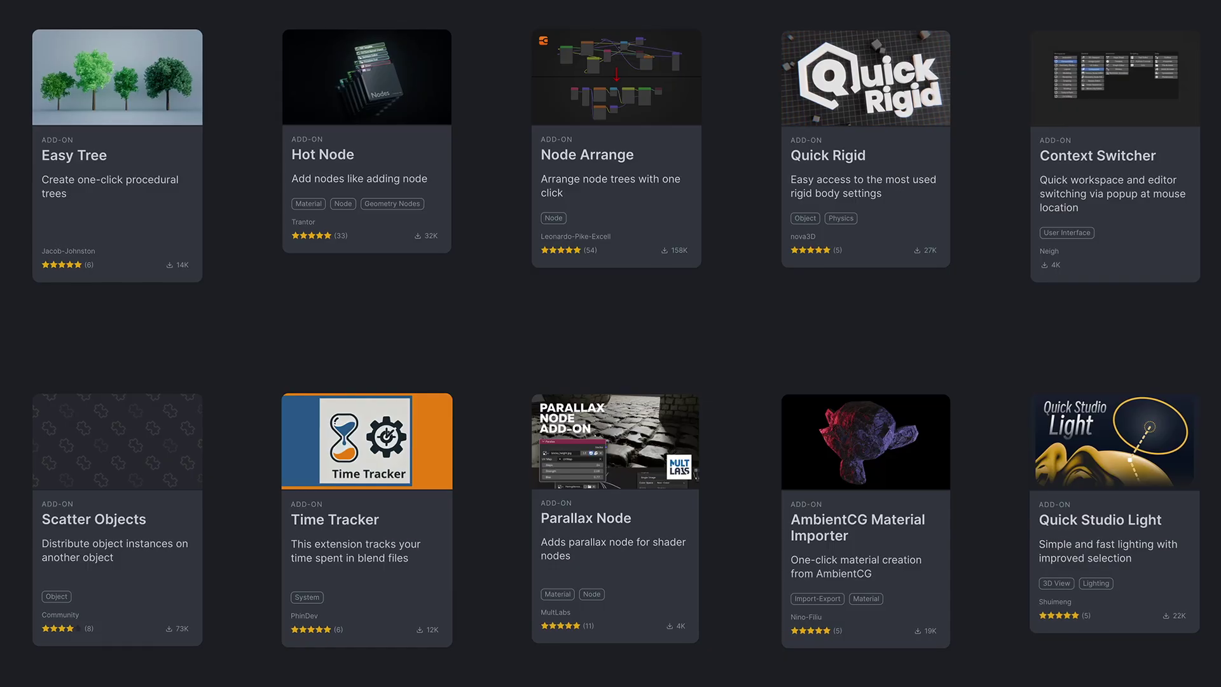